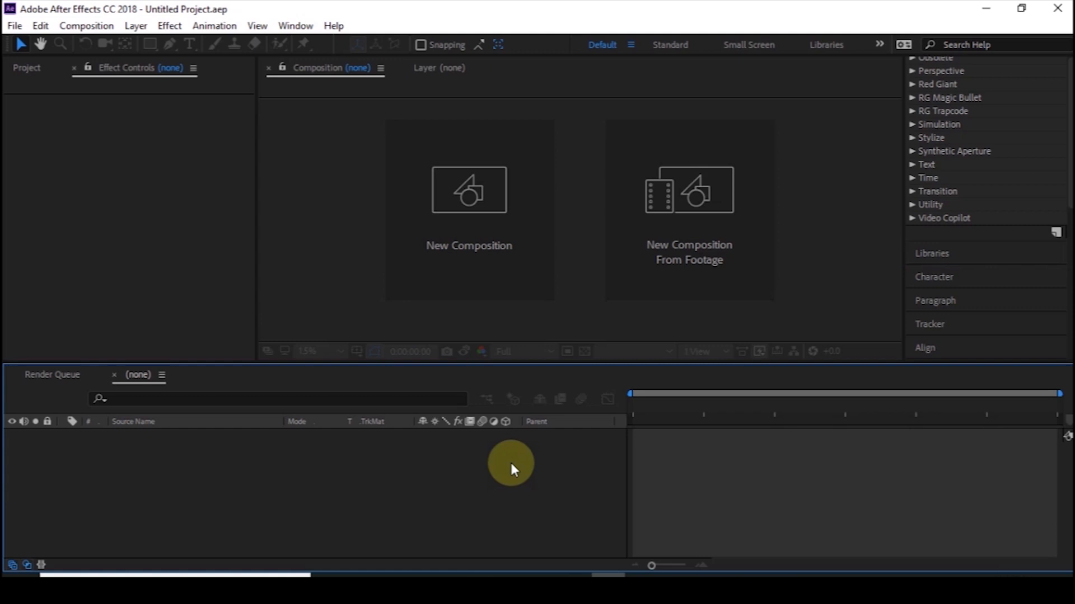
Step: Create a new 1920 x 1080, 24 fps, 10-second composition named "text"
click(506, 238)
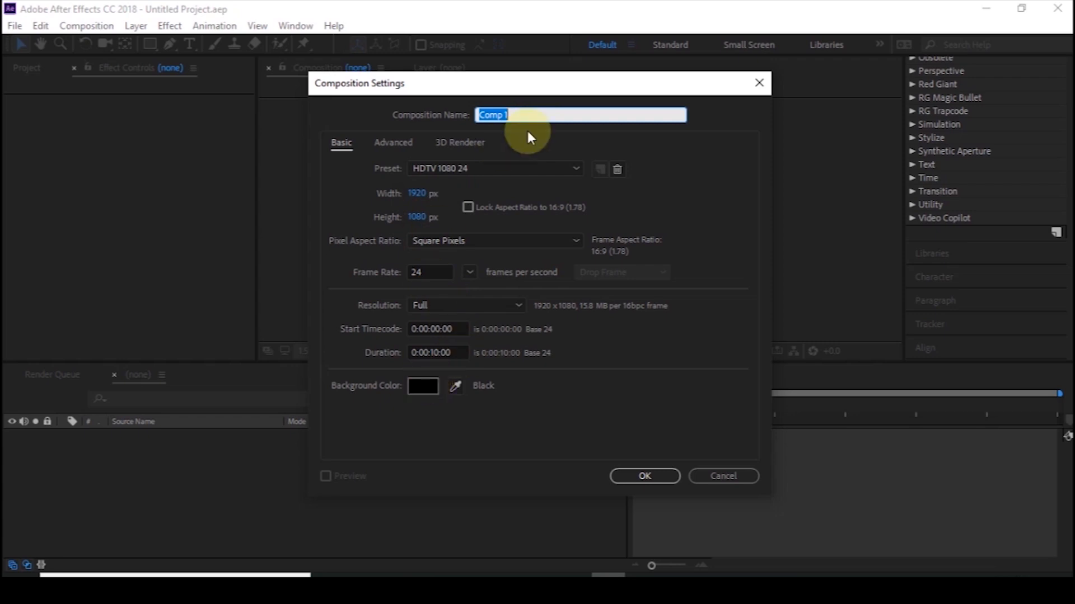
text(text)
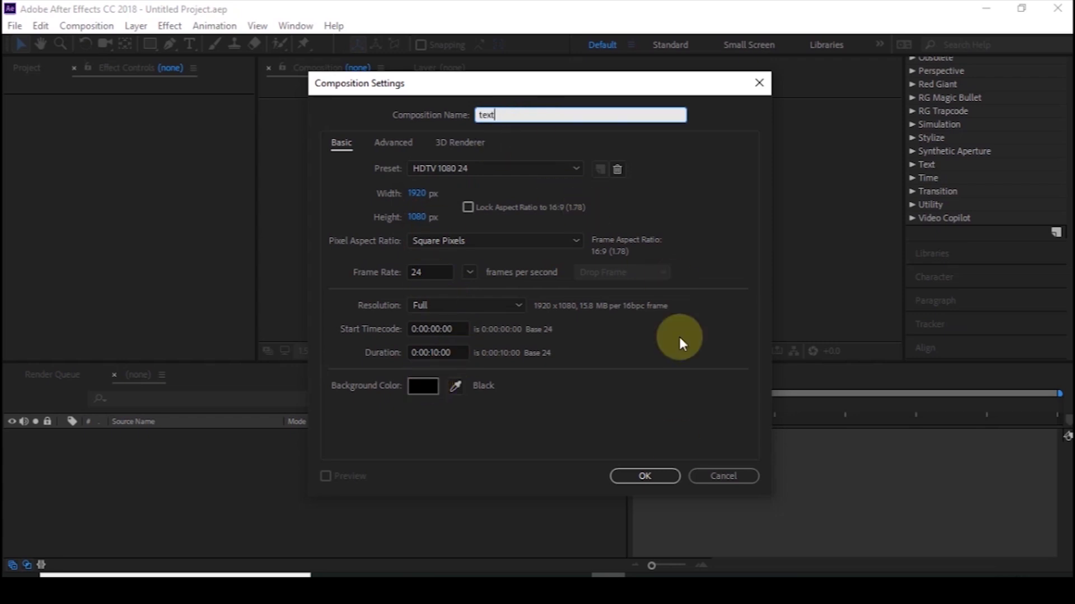
click(641, 475)
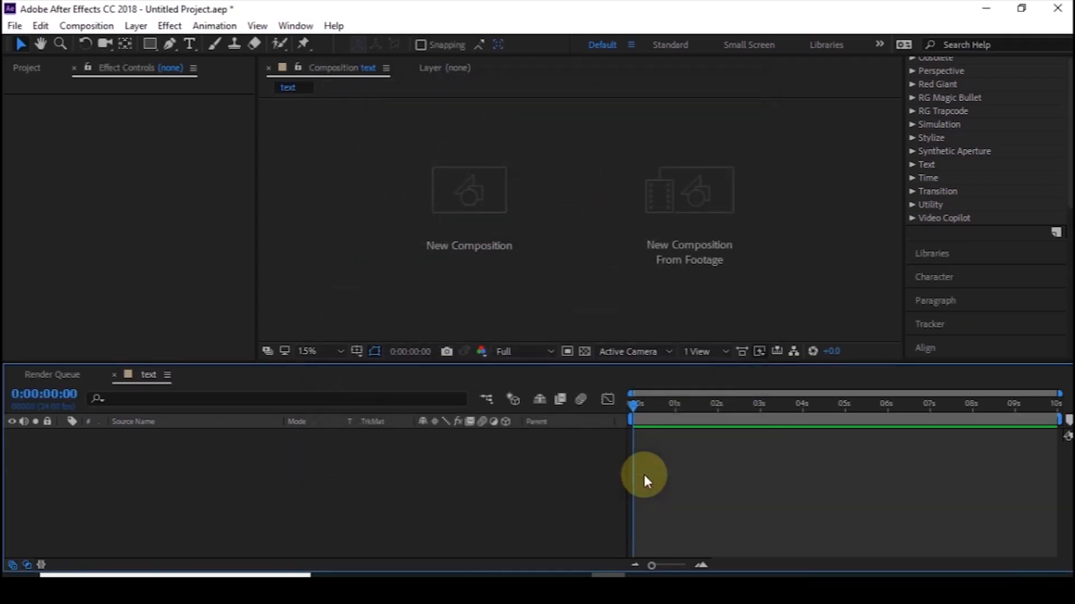
Step: Add a text layer reading "echo" to the composition
scroll(588, 220, up, 2)
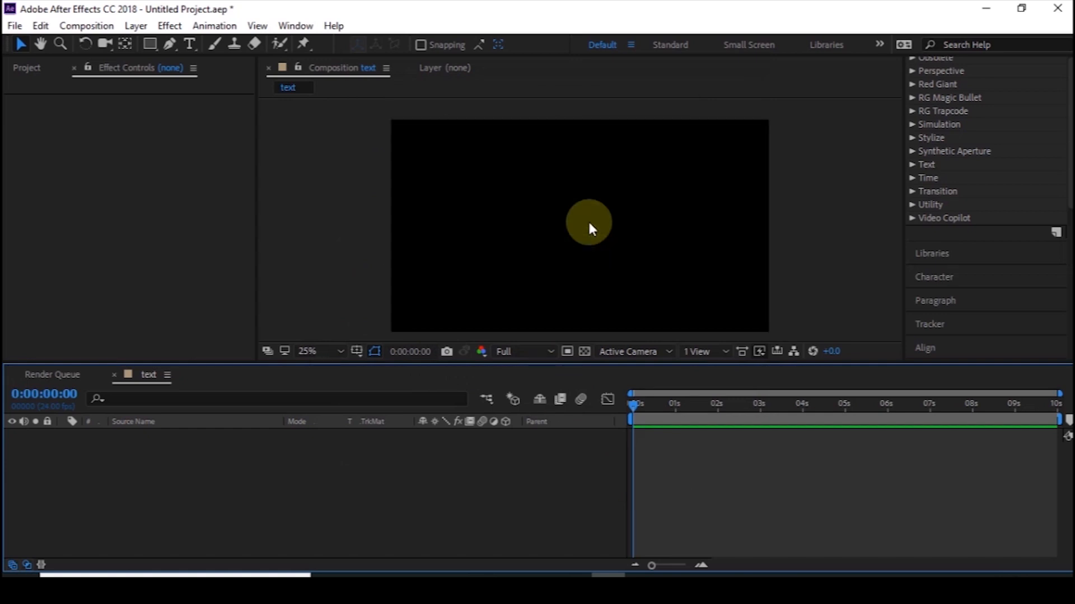
click(190, 49)
click(487, 224)
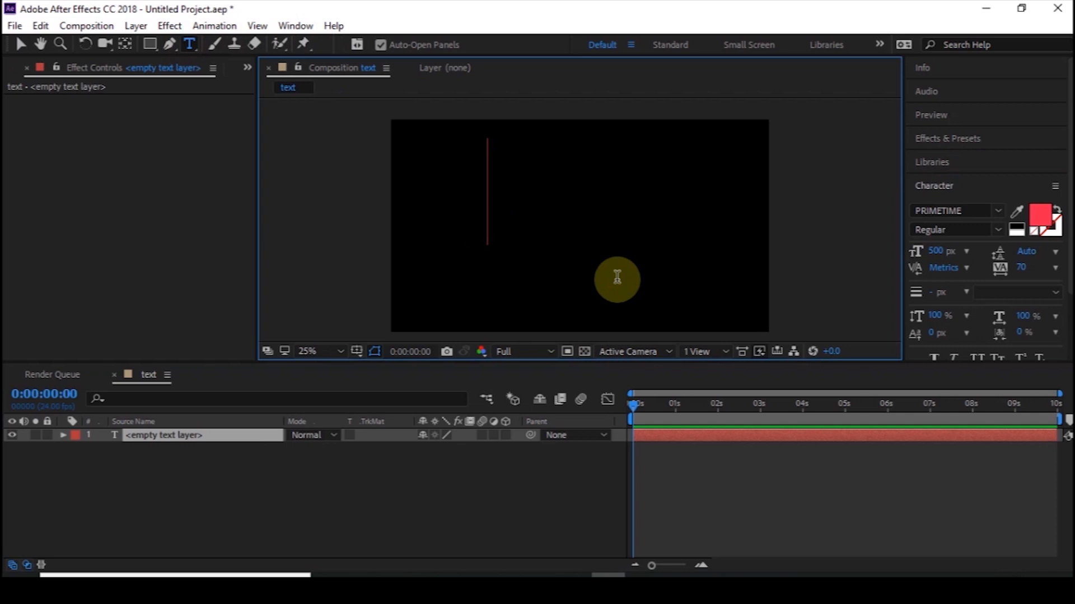
text(echo)
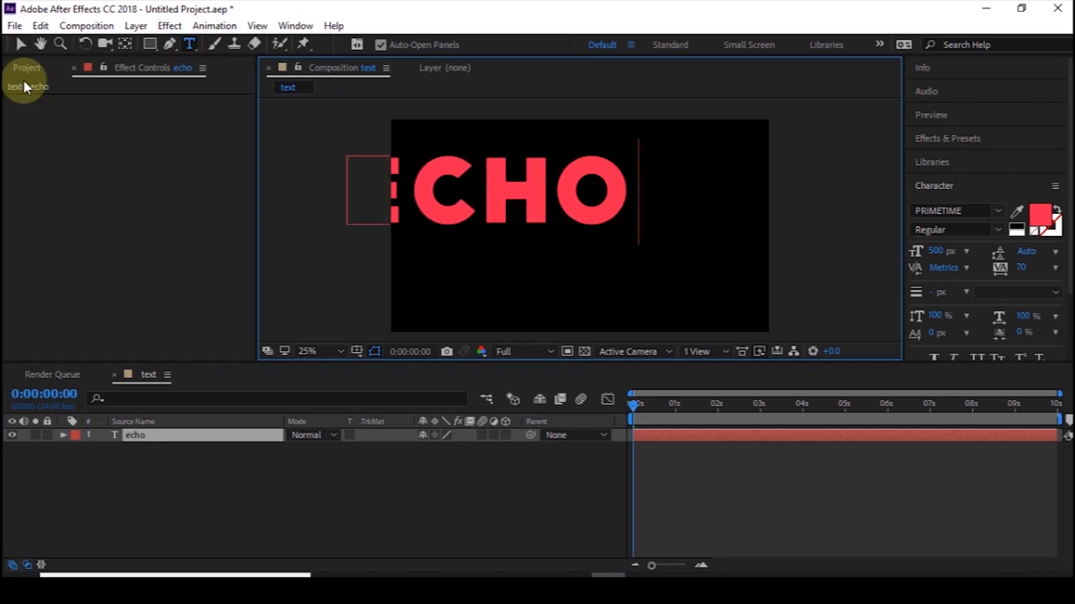
Step: Centre the echo layer's anchor point on the text and align the layer horizontally and vertically to the composition's centre
click(15, 49)
double_click(125, 45)
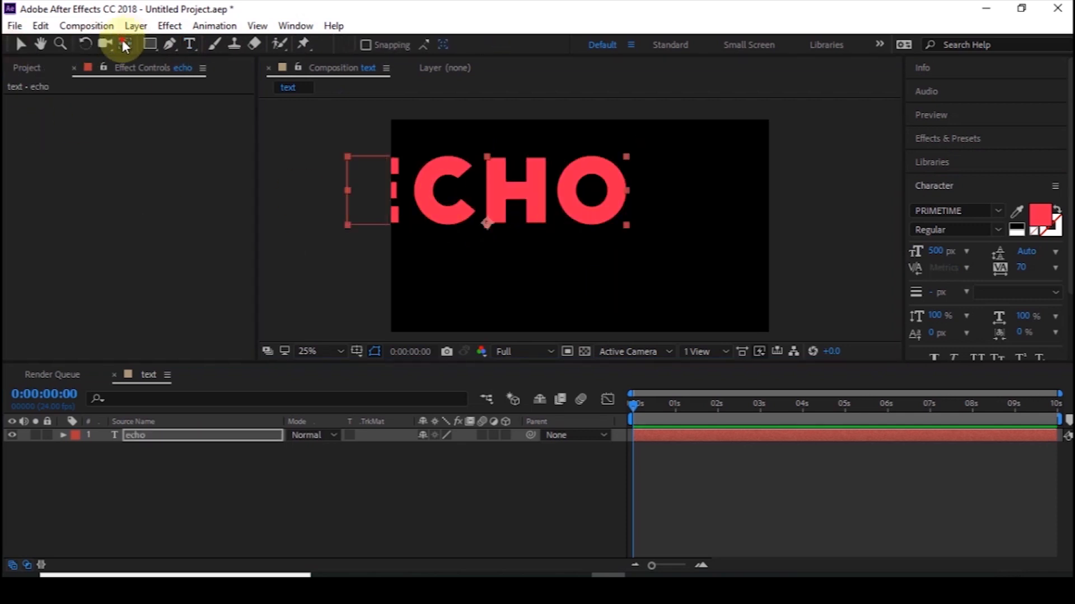
click(936, 186)
click(925, 257)
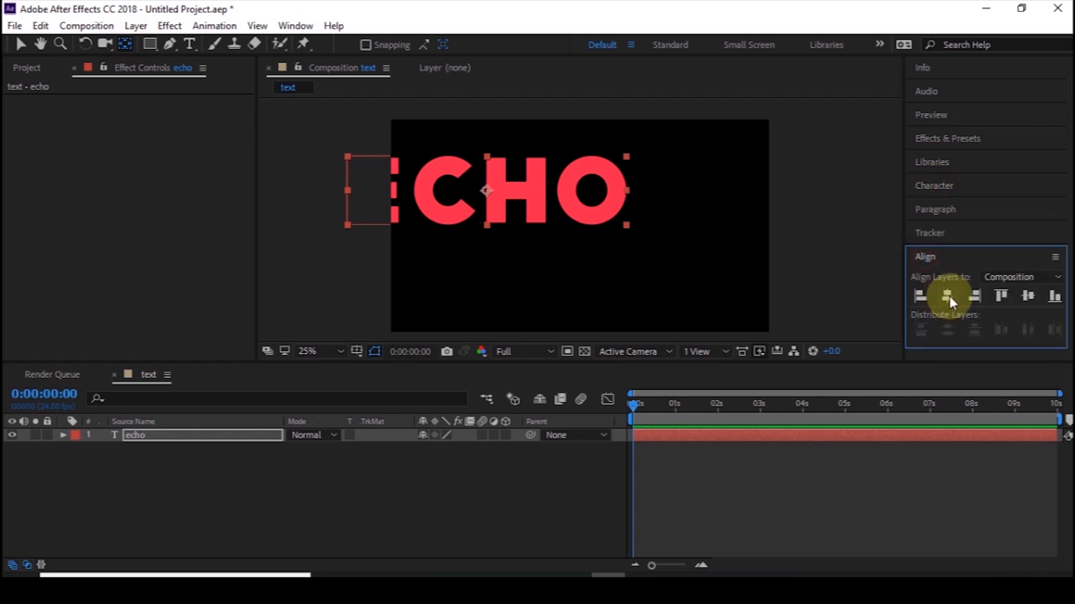
click(947, 296)
click(1028, 297)
click(641, 224)
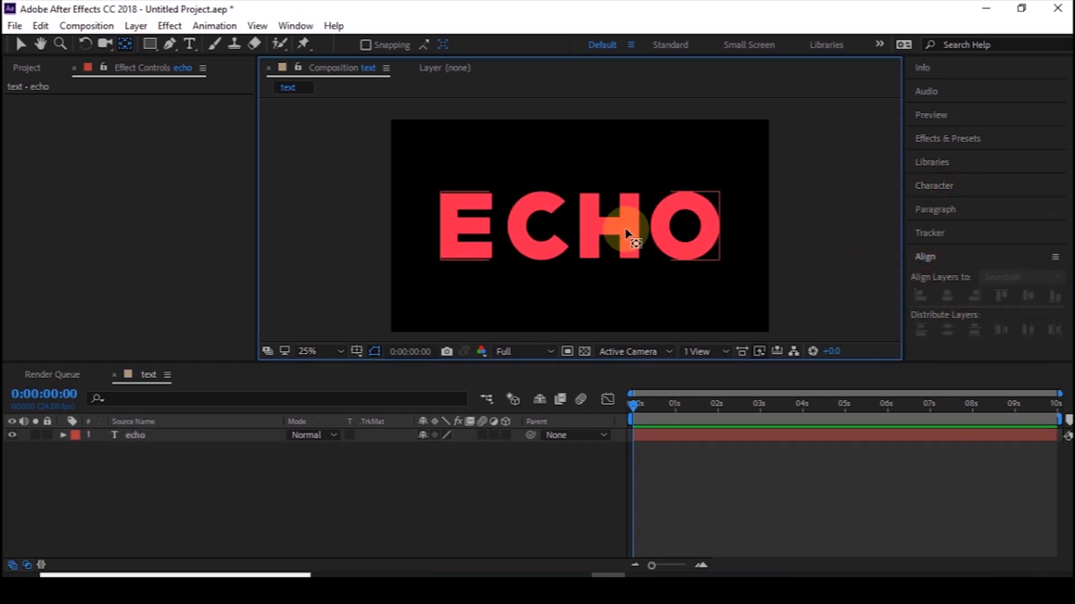
Step: Duplicate the echo text layer
click(198, 435)
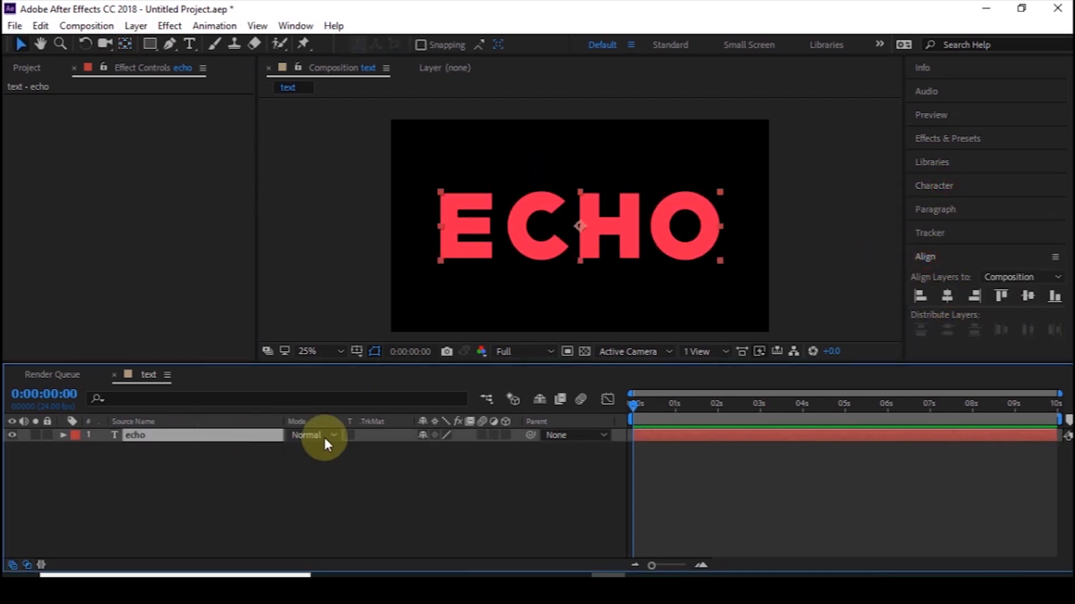
click(40, 26)
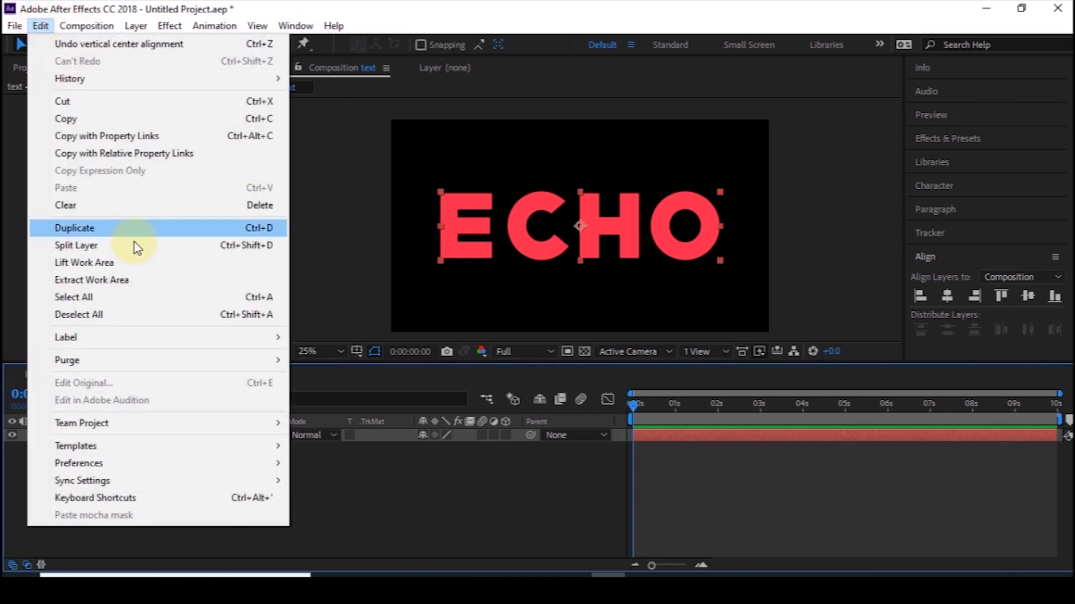
click(334, 486)
click(250, 435)
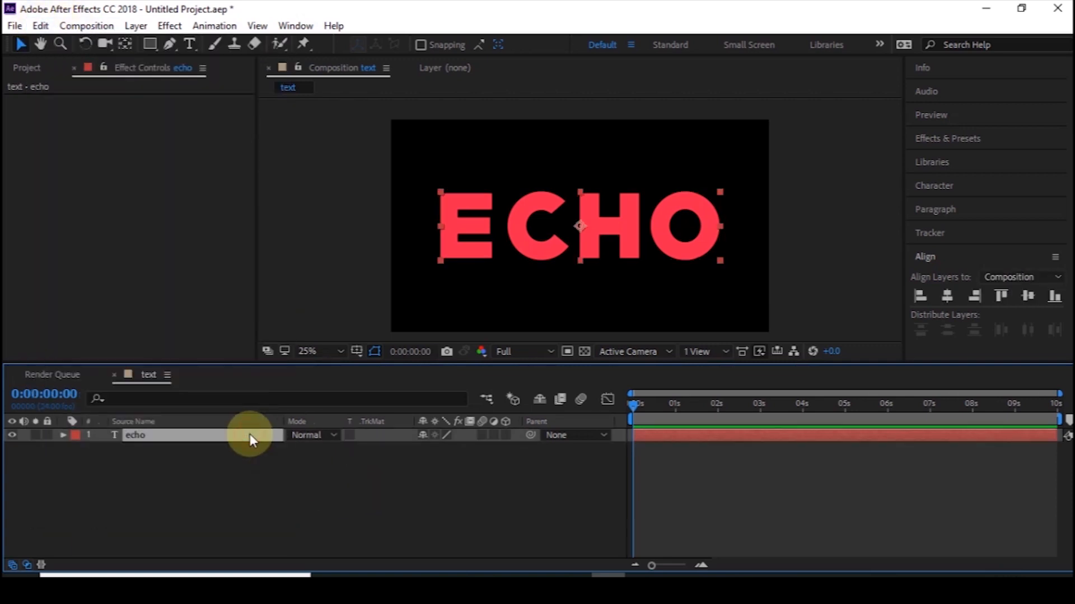
key(ctrl+d)
click(253, 470)
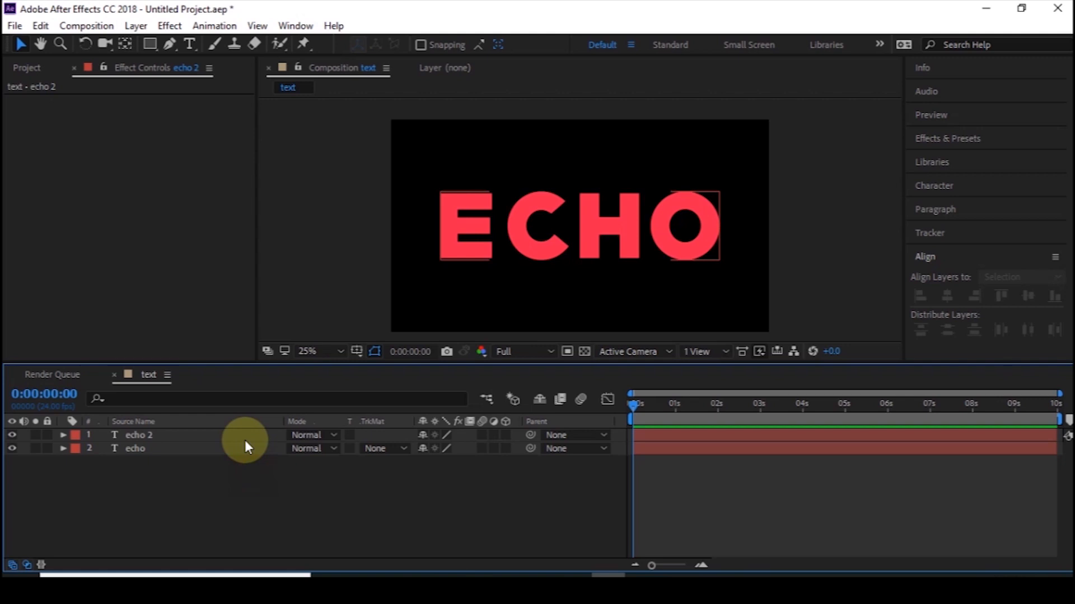
Step: Rename the duplicated text layer as "strokes"
click(217, 431)
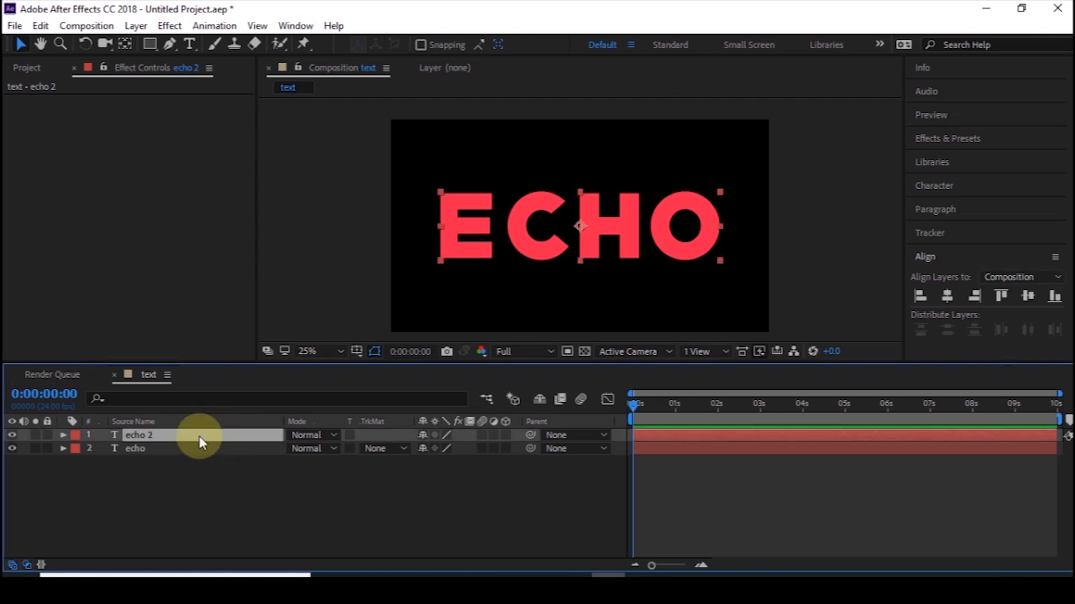
key(Return)
text(stroke)
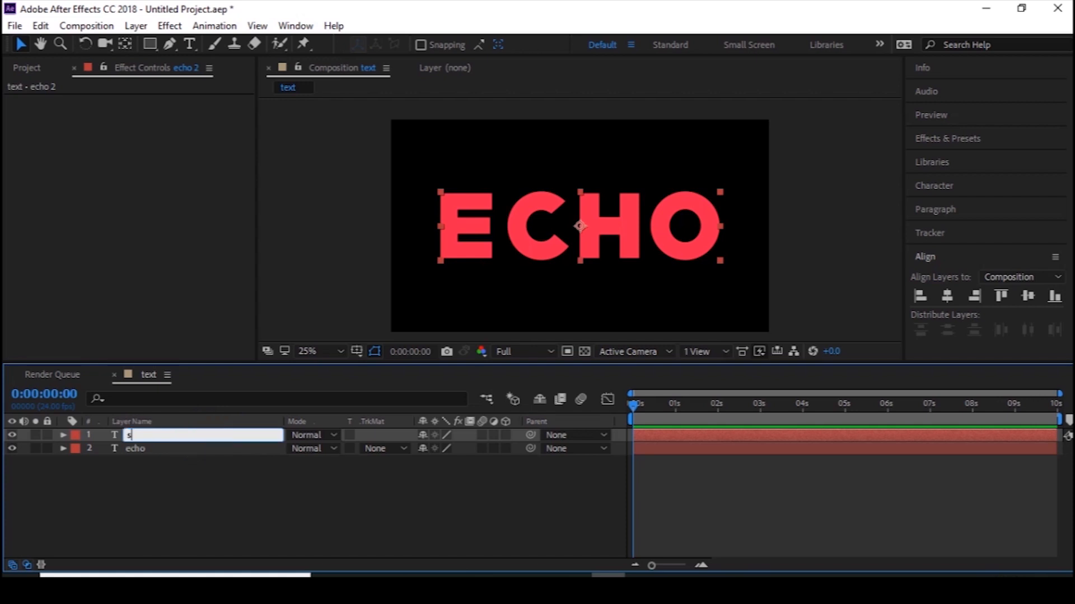
text(s)
click(199, 509)
Step: Swap the fill and stroke of the strokes layer, leaving no fill, and make the stroke white
click(186, 433)
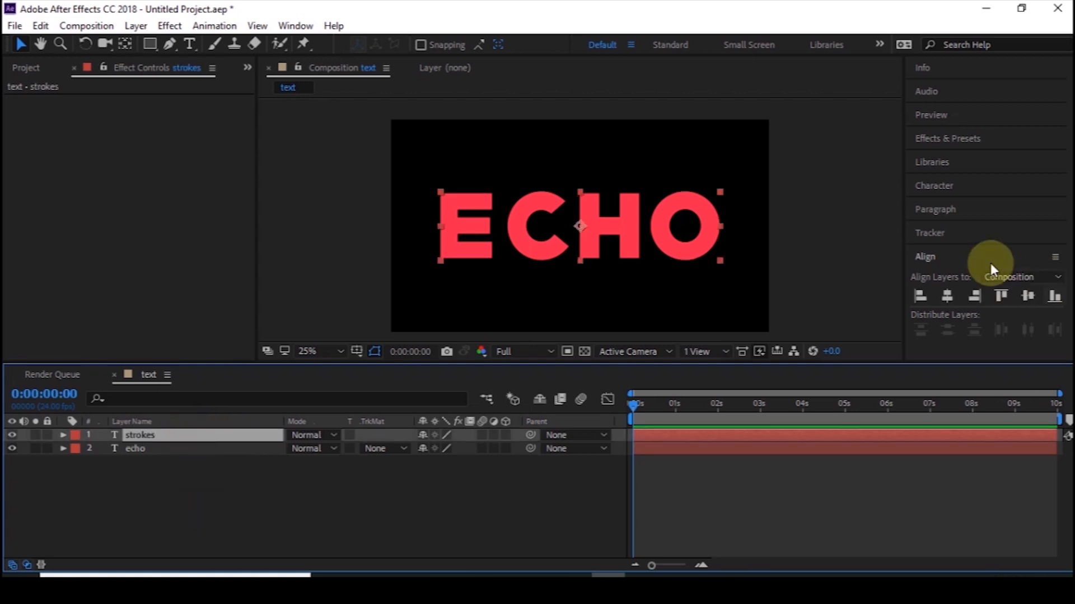
click(949, 186)
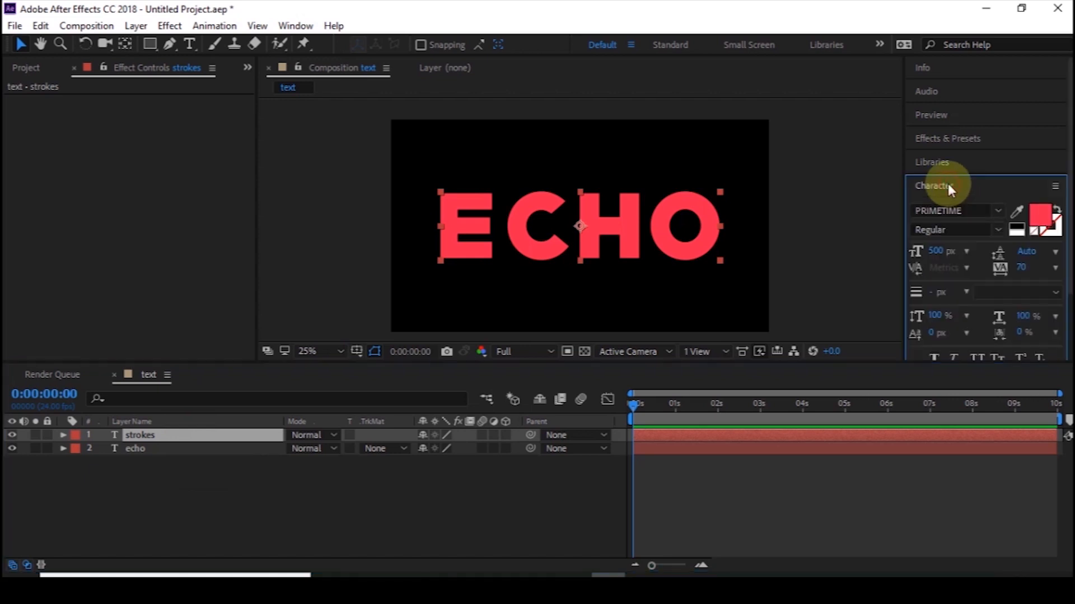
click(1059, 214)
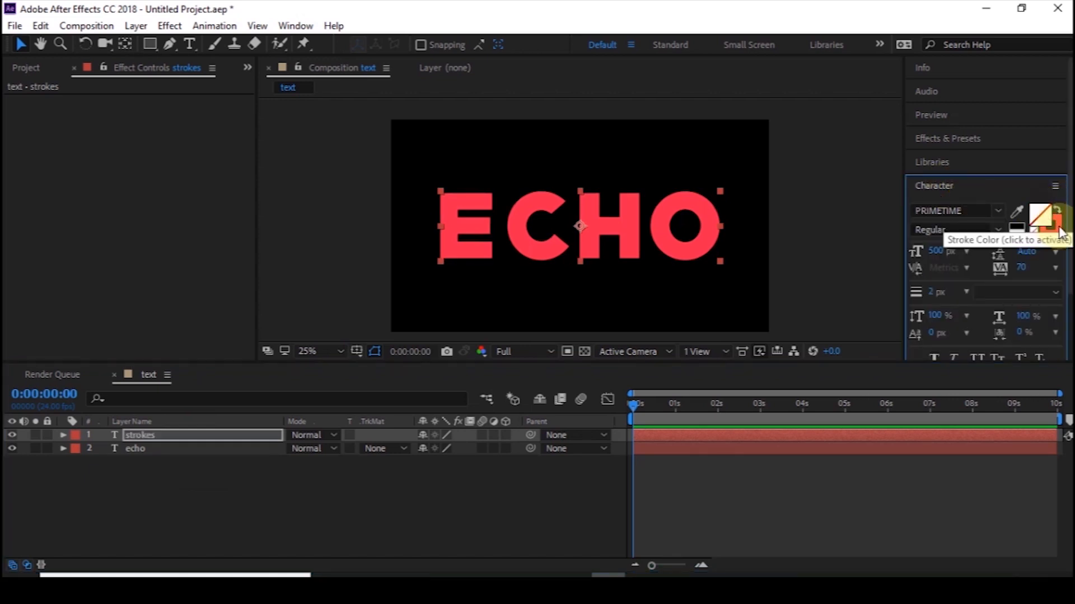
click(1045, 231)
click(1018, 227)
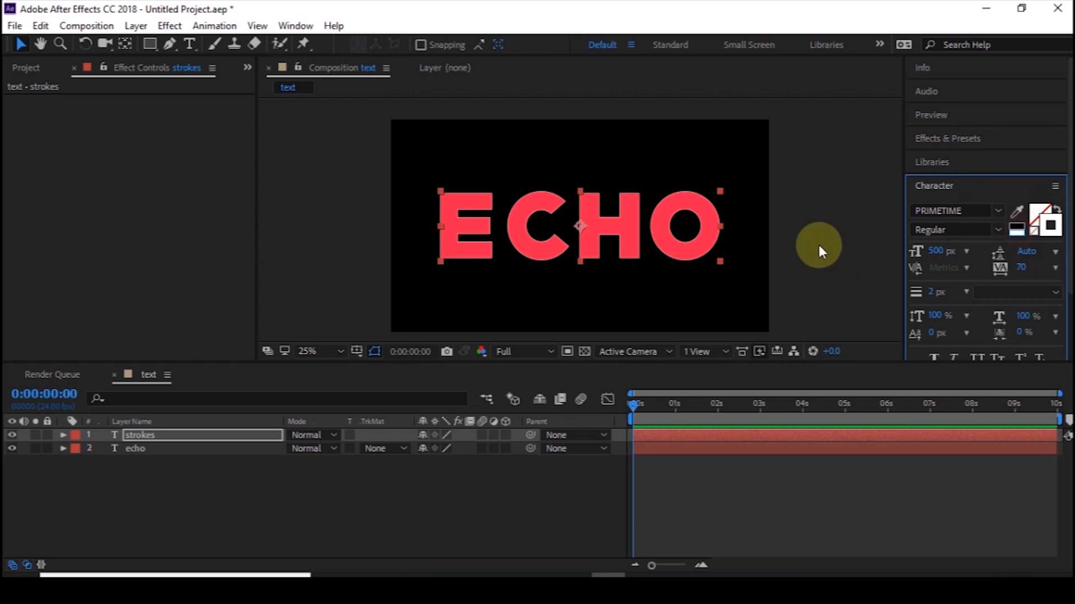
click(854, 228)
Step: Hide the filled echo layer and keep only the outlined strokes layer visible
click(12, 448)
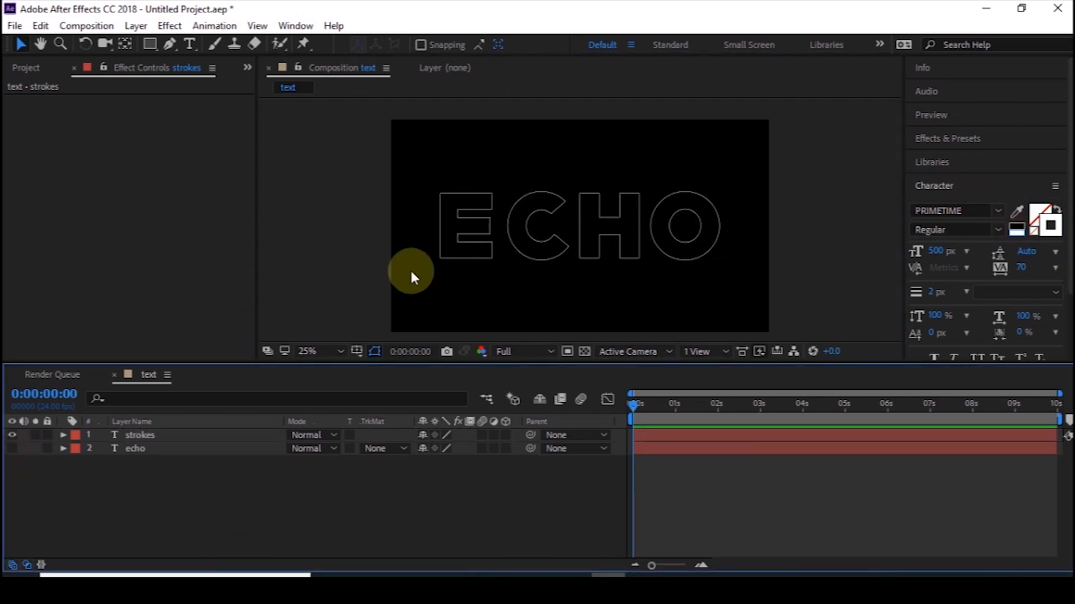
click(165, 434)
click(12, 436)
click(11, 448)
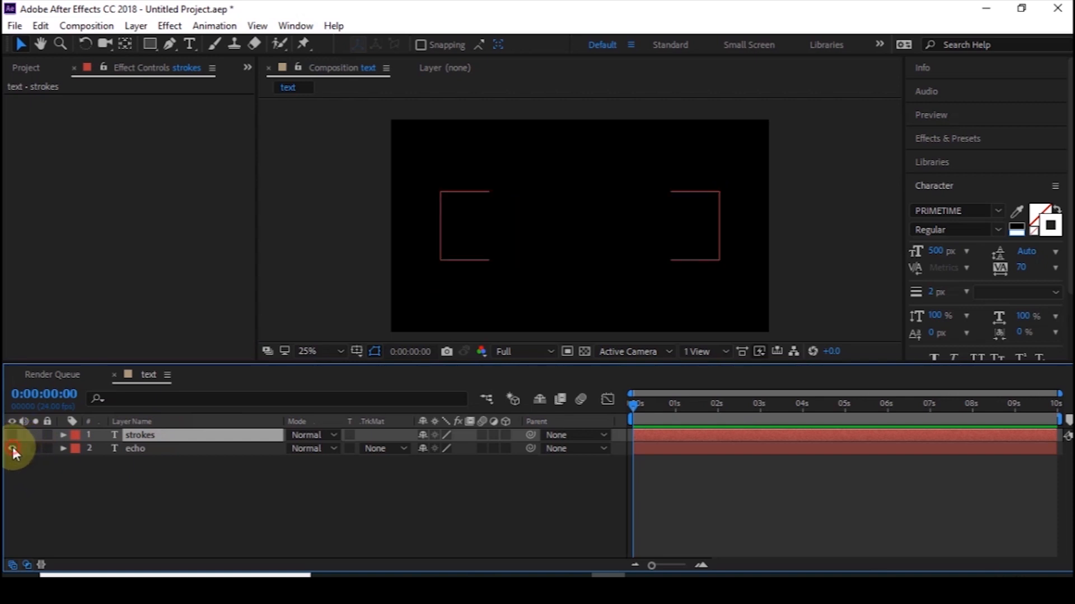
click(11, 448)
click(13, 435)
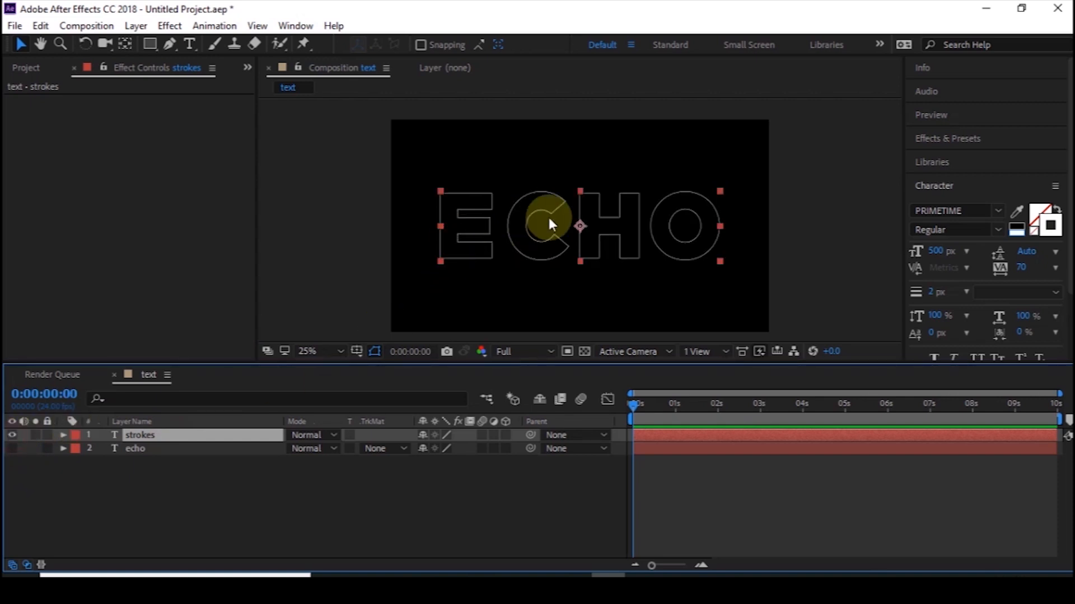
Step: Find the Echo effect under Time and apply it to the strokes layer
click(925, 189)
click(936, 140)
click(939, 157)
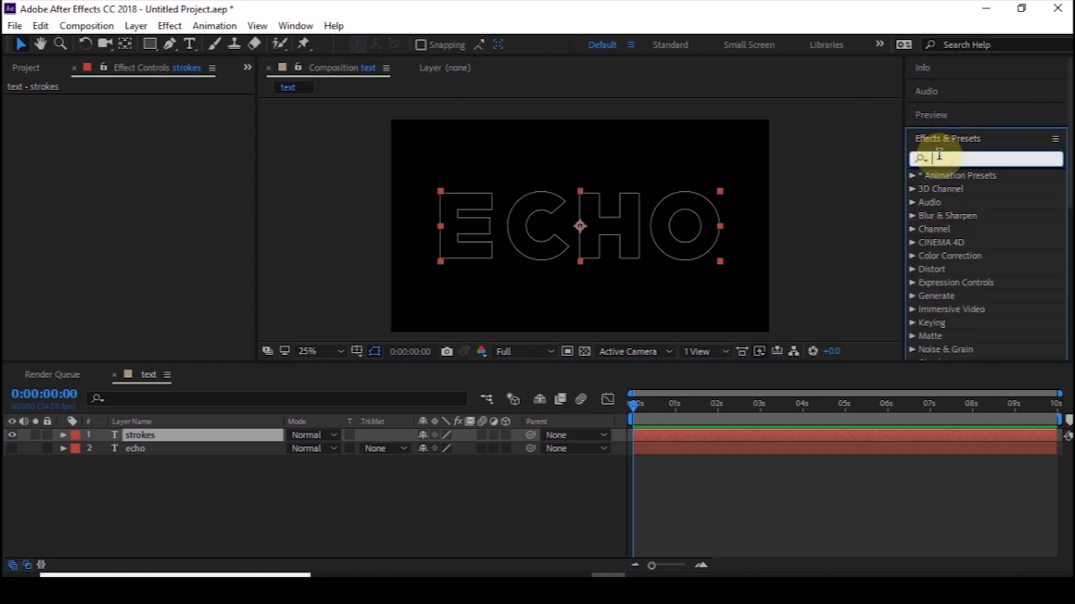
text(echo)
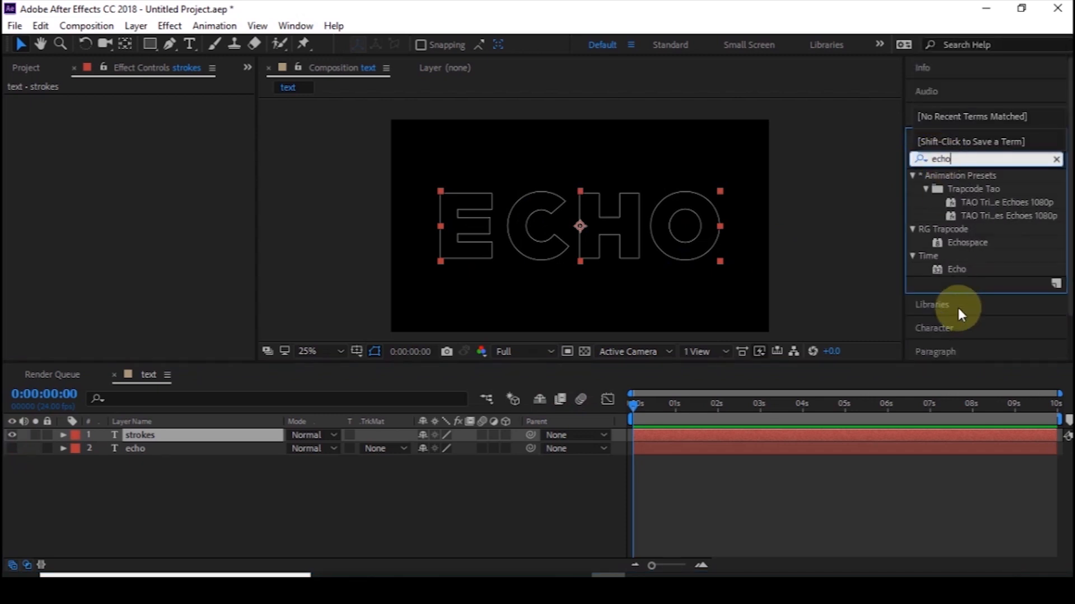
double_click(967, 269)
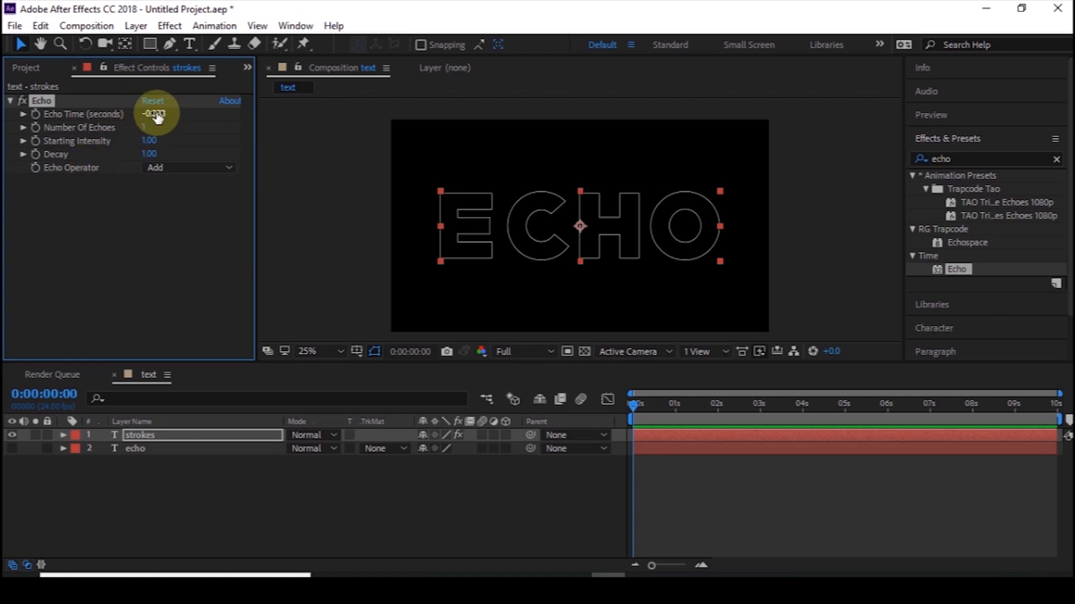
click(145, 146)
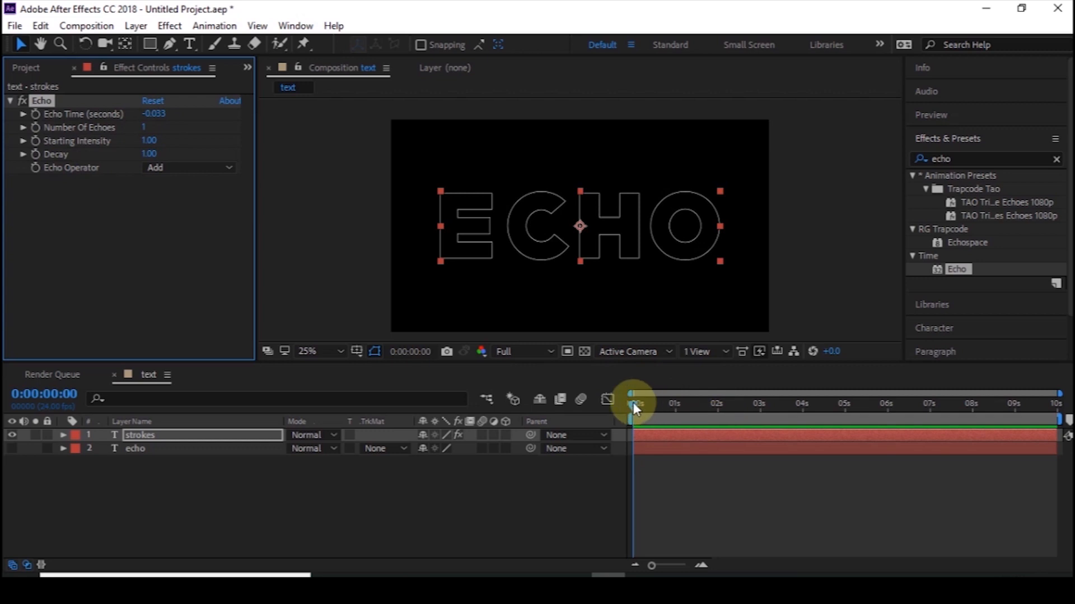
drag(633, 402, 598, 272)
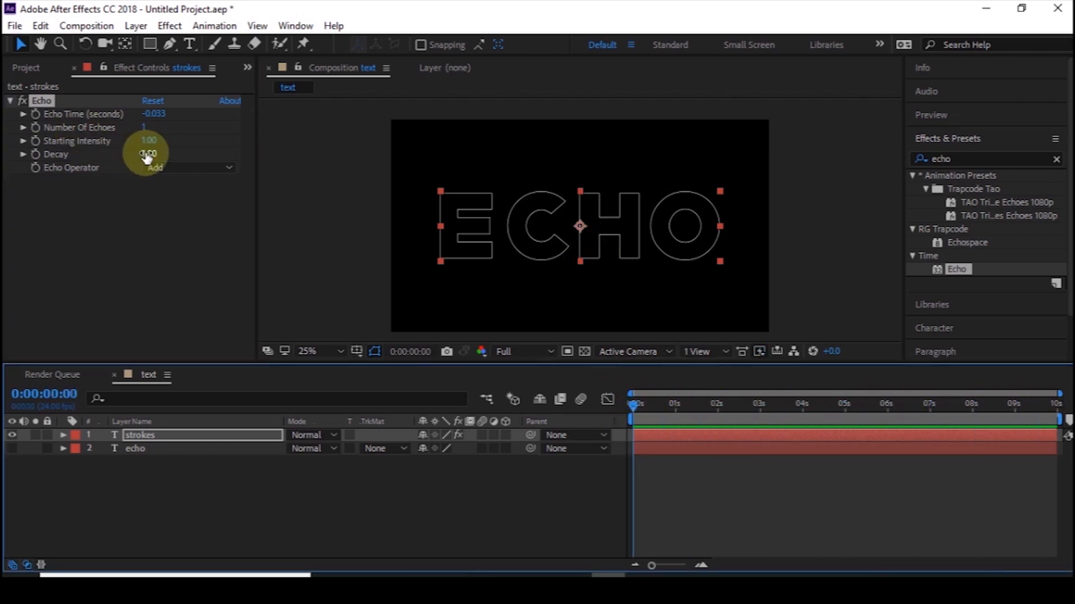
click(166, 168)
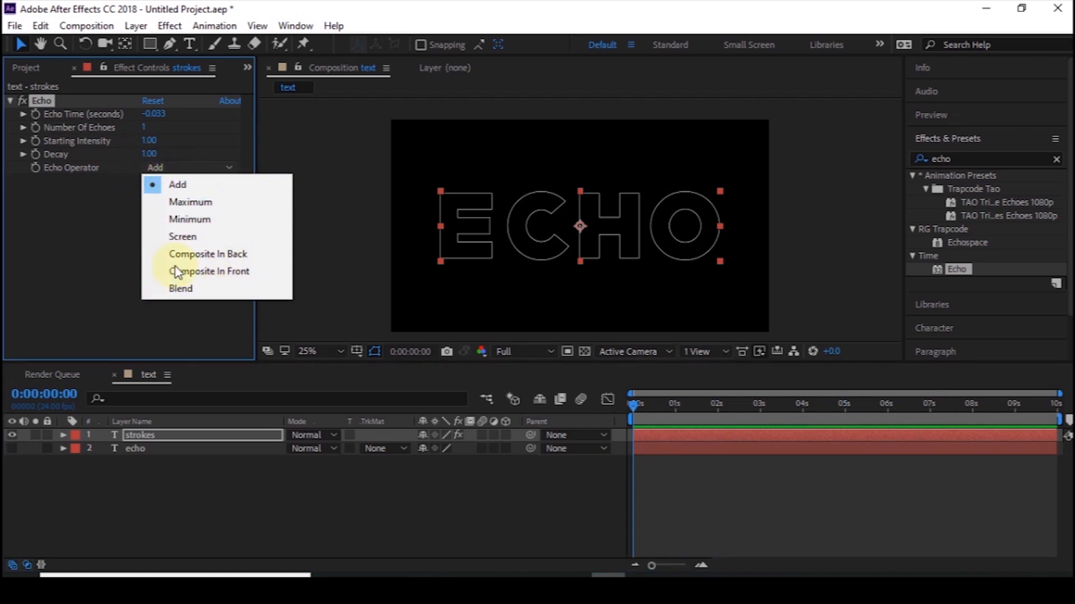
click(90, 248)
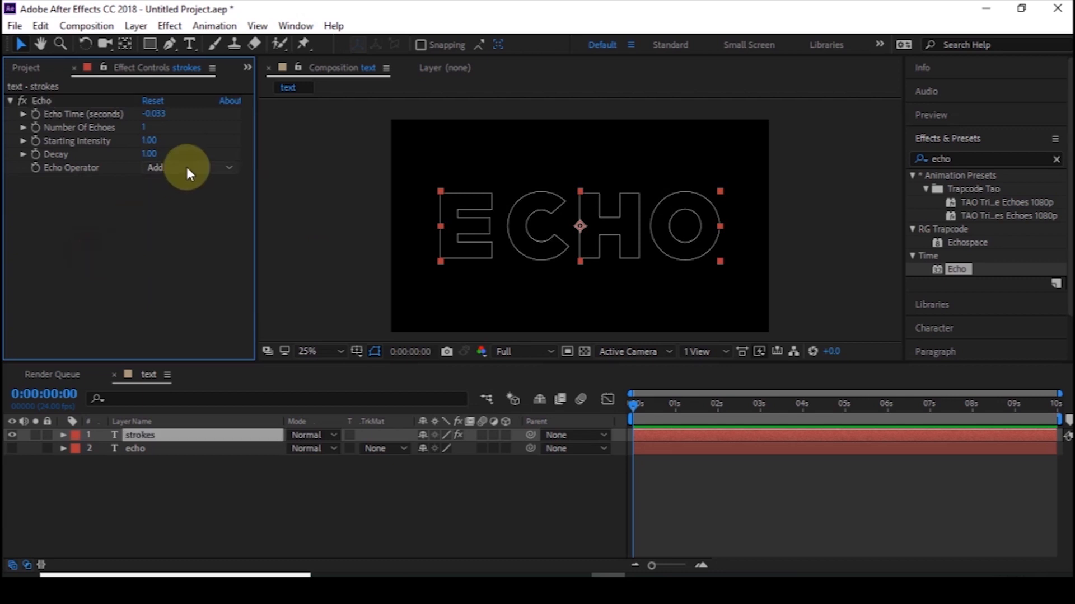
click(631, 403)
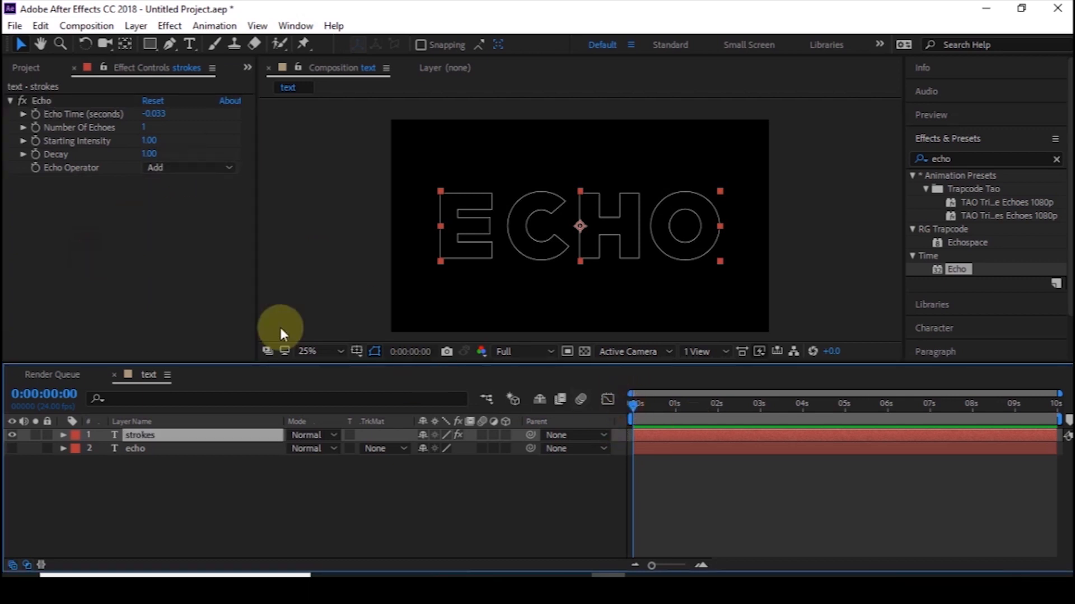
Step: Set the Echo effect's Number Of Echoes to 10 on the strokes layer
click(144, 128)
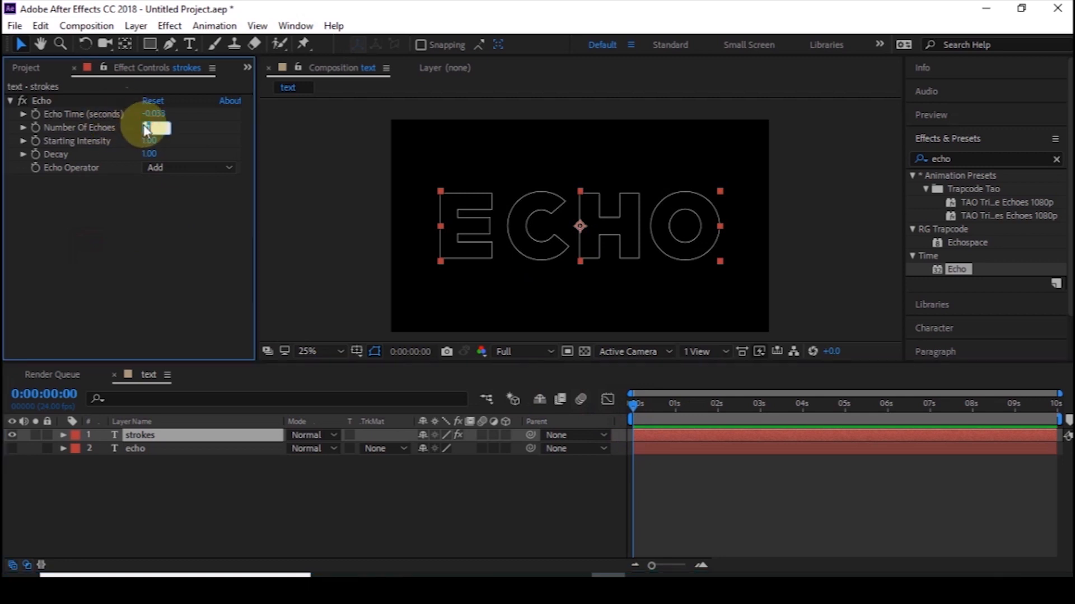
text(10)
click(159, 133)
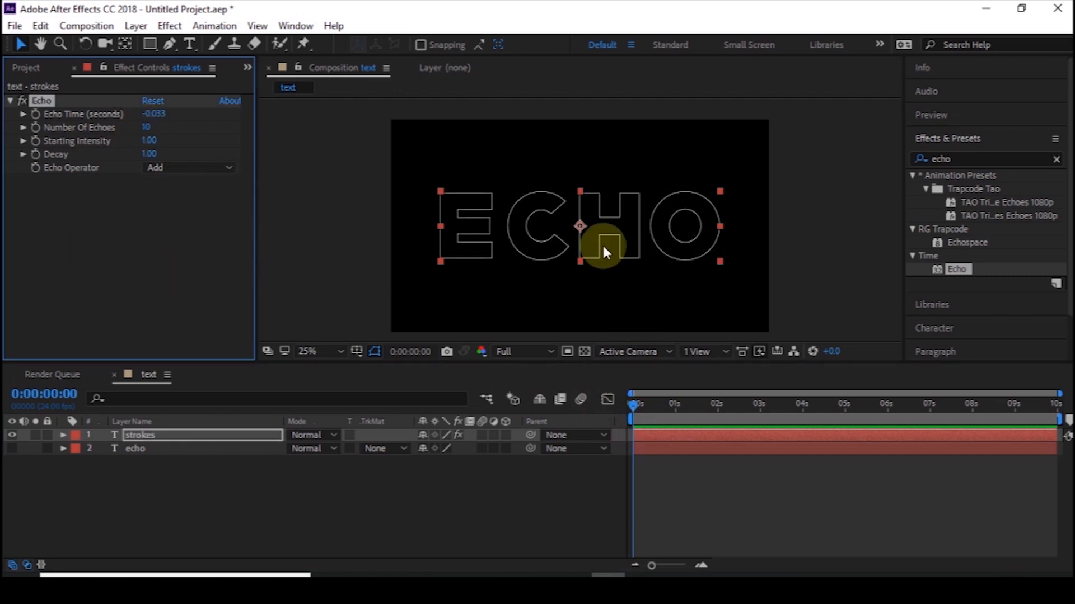
Step: Create a Position keyframe on the strokes layer and place it at the 1-second mark
key(comma)
click(602, 295)
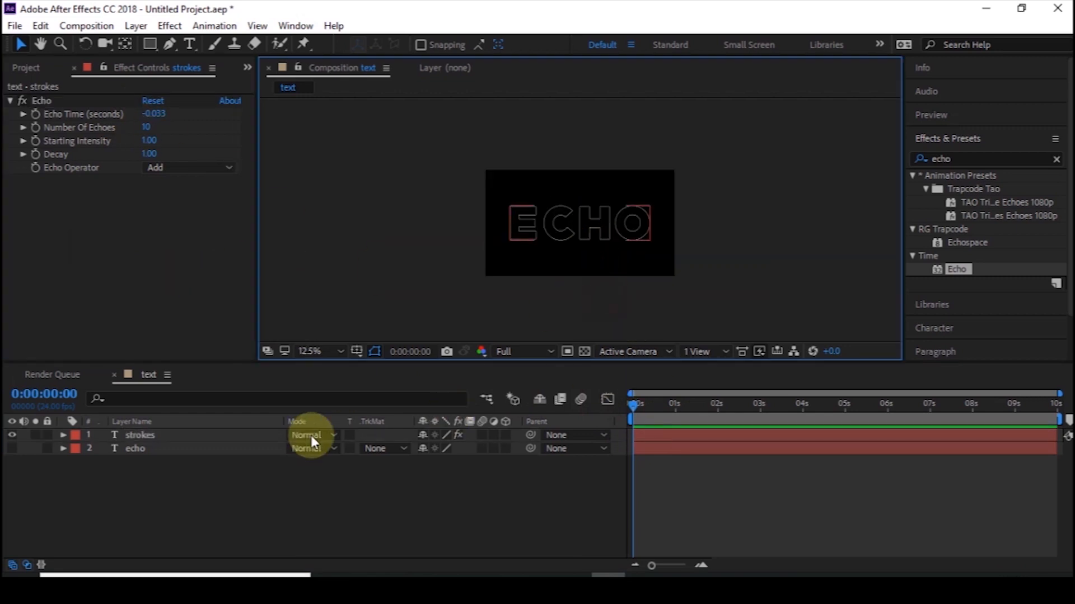
click(233, 425)
click(230, 435)
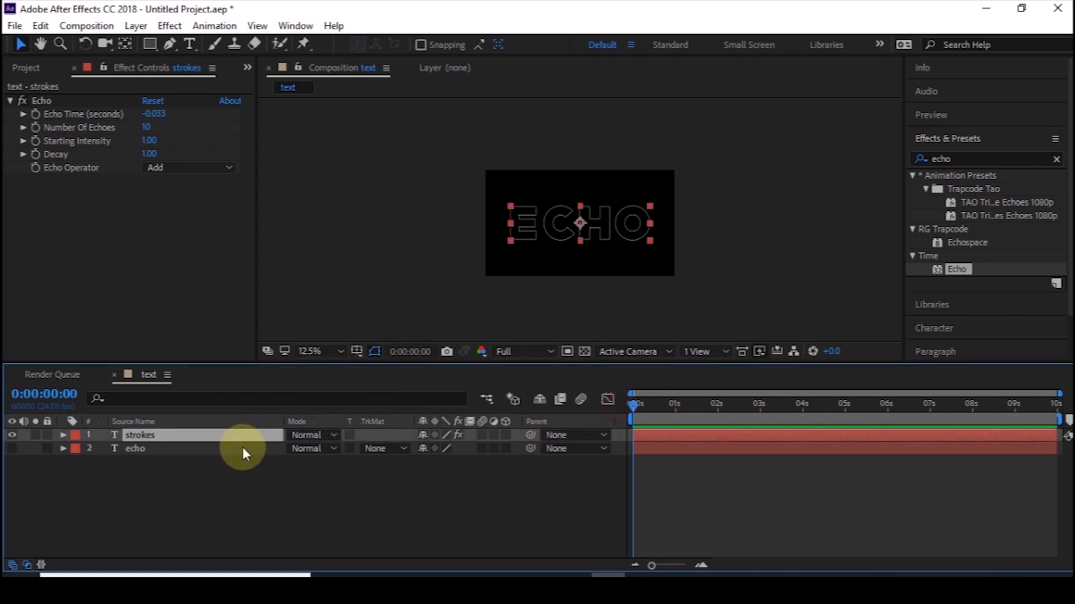
key(p)
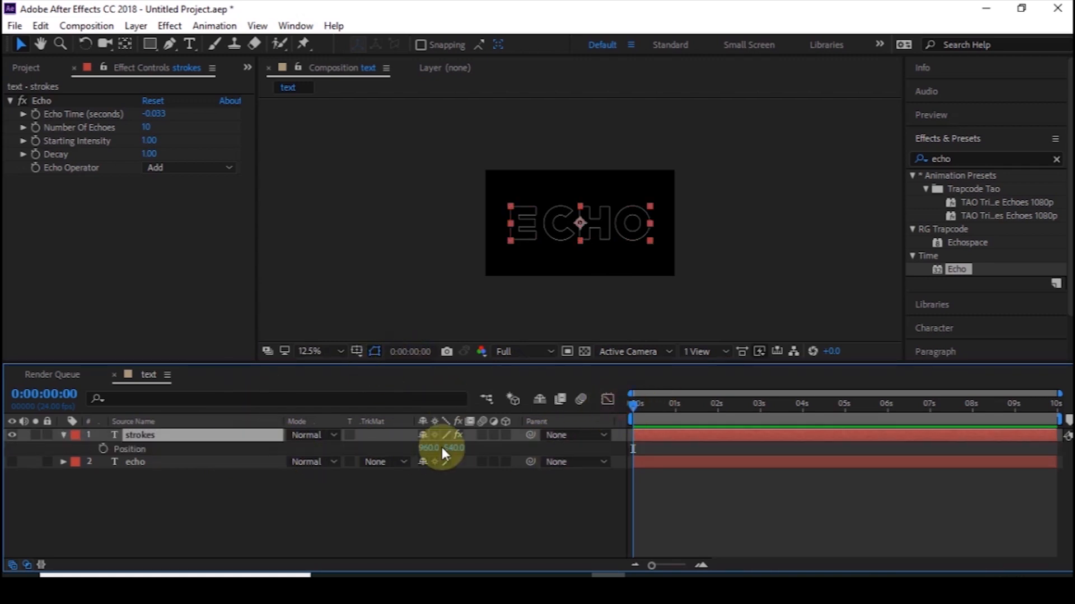
click(104, 450)
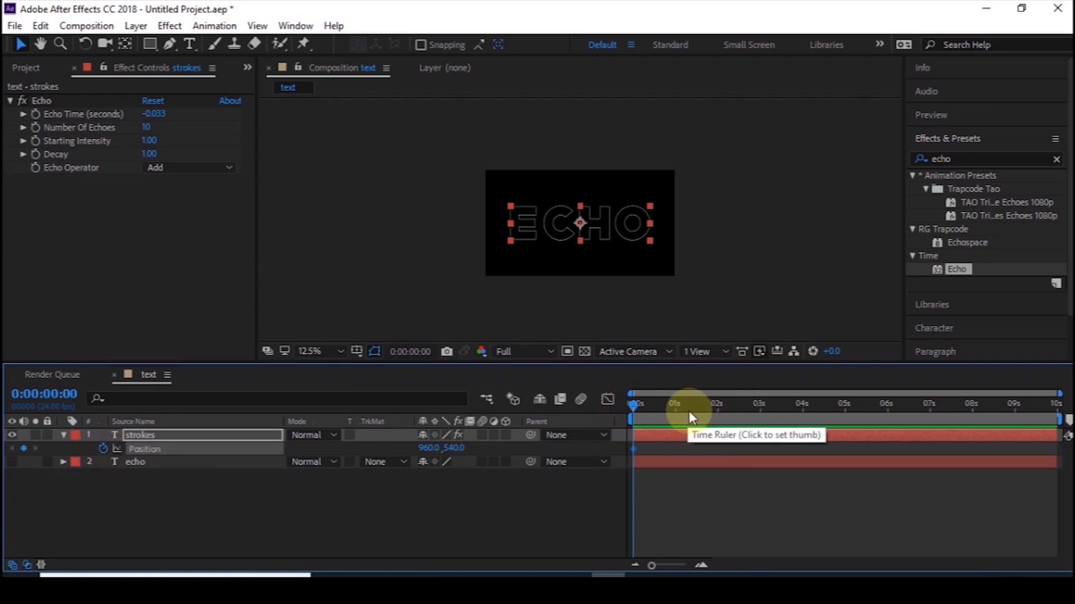
click(675, 409)
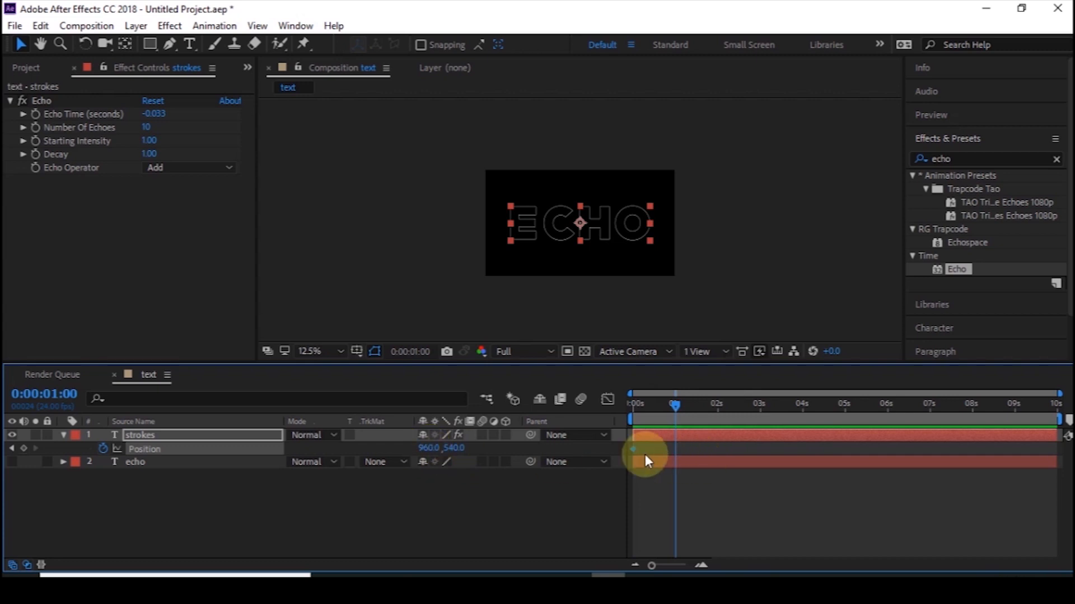
drag(634, 447, 677, 454)
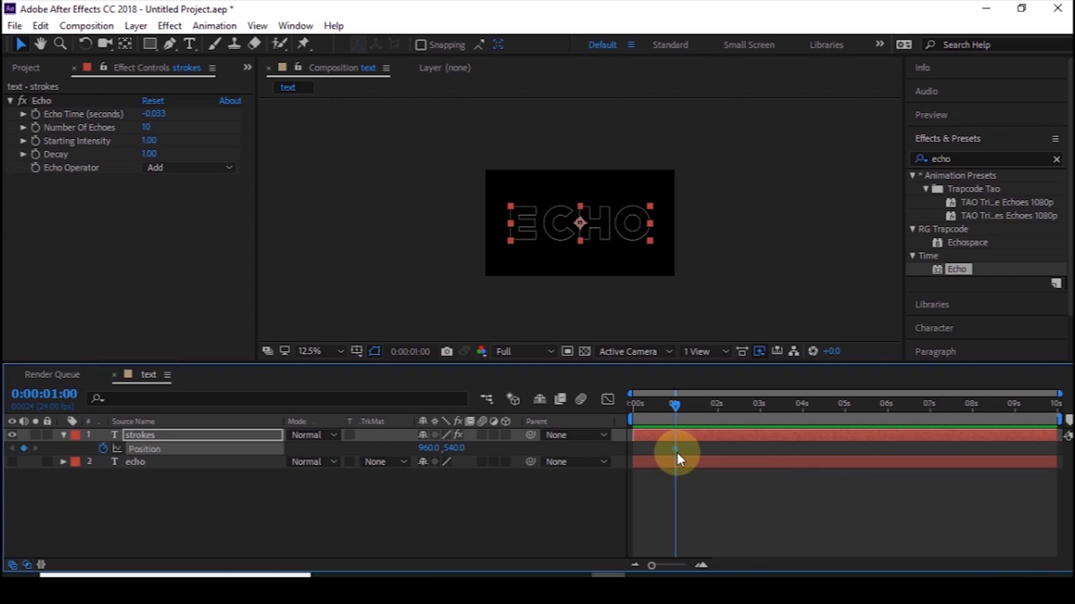
click(673, 404)
drag(672, 404, 673, 399)
click(667, 508)
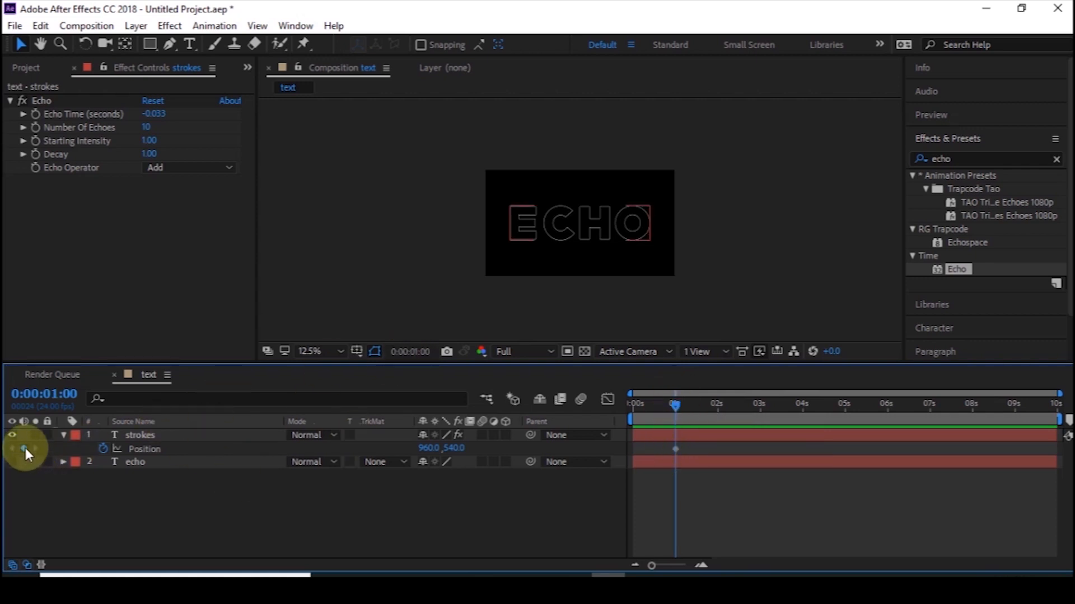
Step: At 0:00:00:00, move the strokes text straight down below the frame, to a position of about 960, 1276
drag(674, 406, 572, 428)
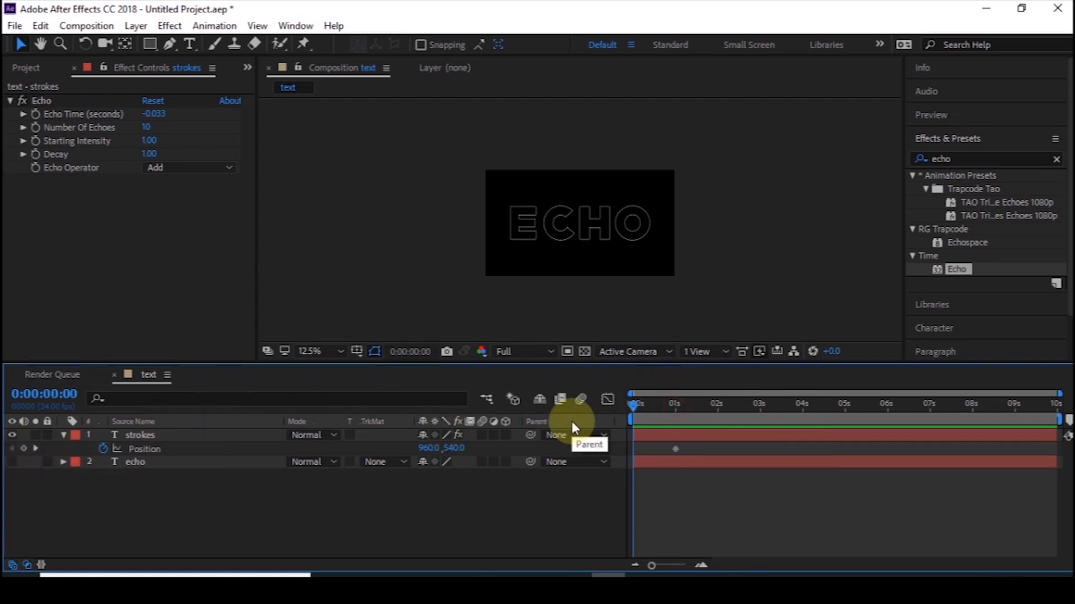
click(582, 234)
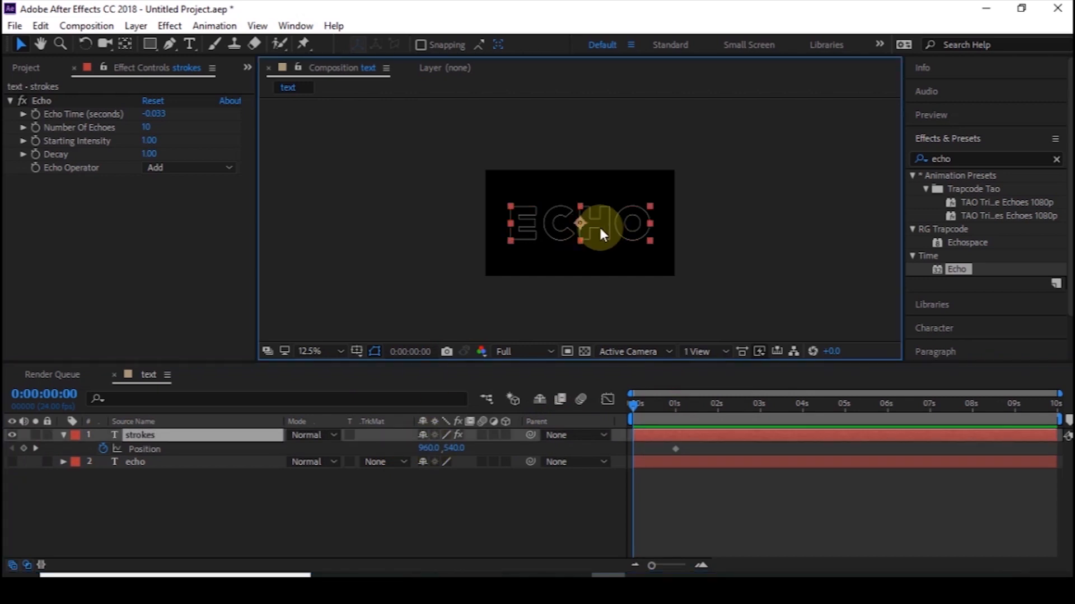
drag(604, 239, 604, 312)
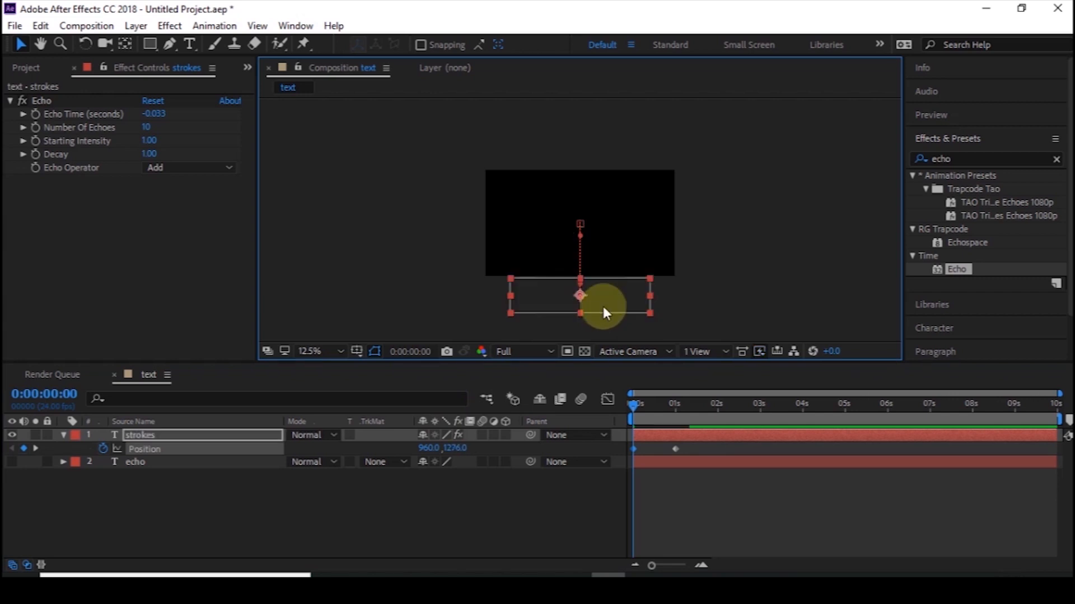
Step: Preview the strokes text rising into the frame several times from the start to examine its echo trail
key(space)
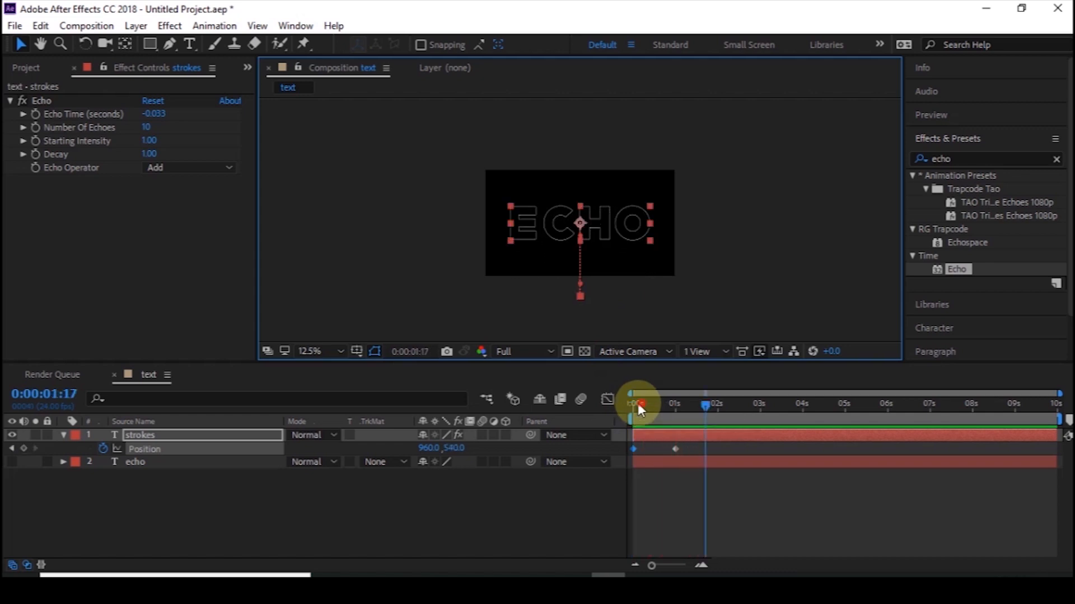
click(636, 404)
key(space)
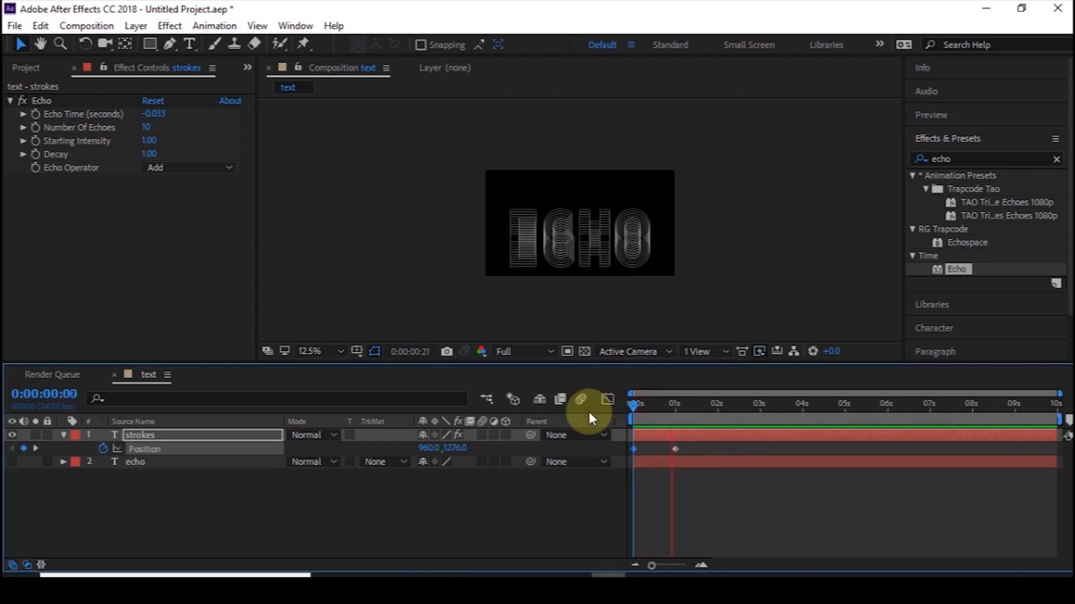
click(637, 410)
key(space)
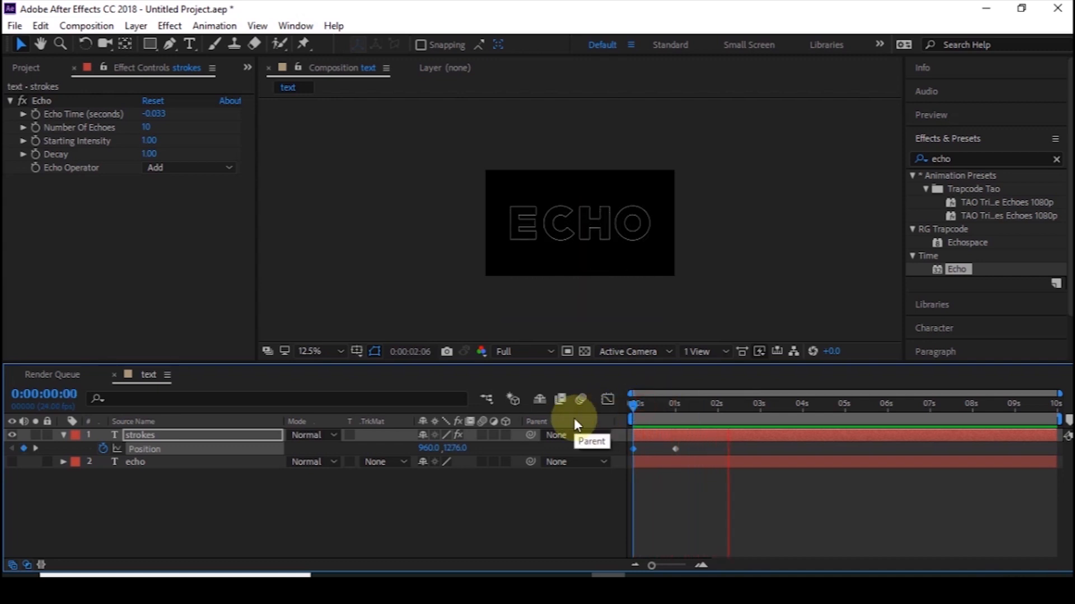
key(space)
click(635, 405)
key(space)
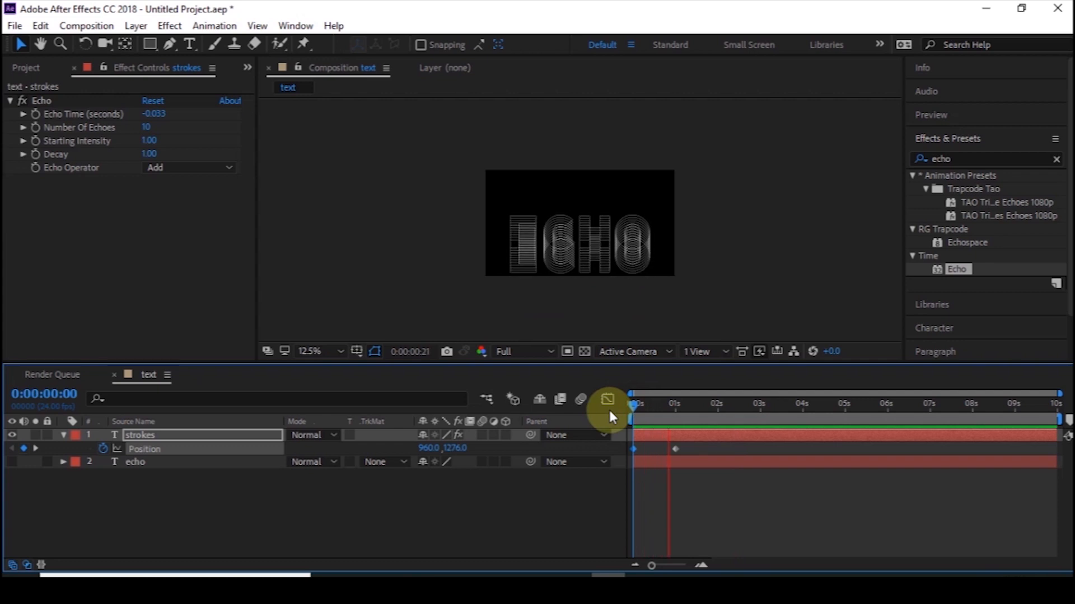
key(space)
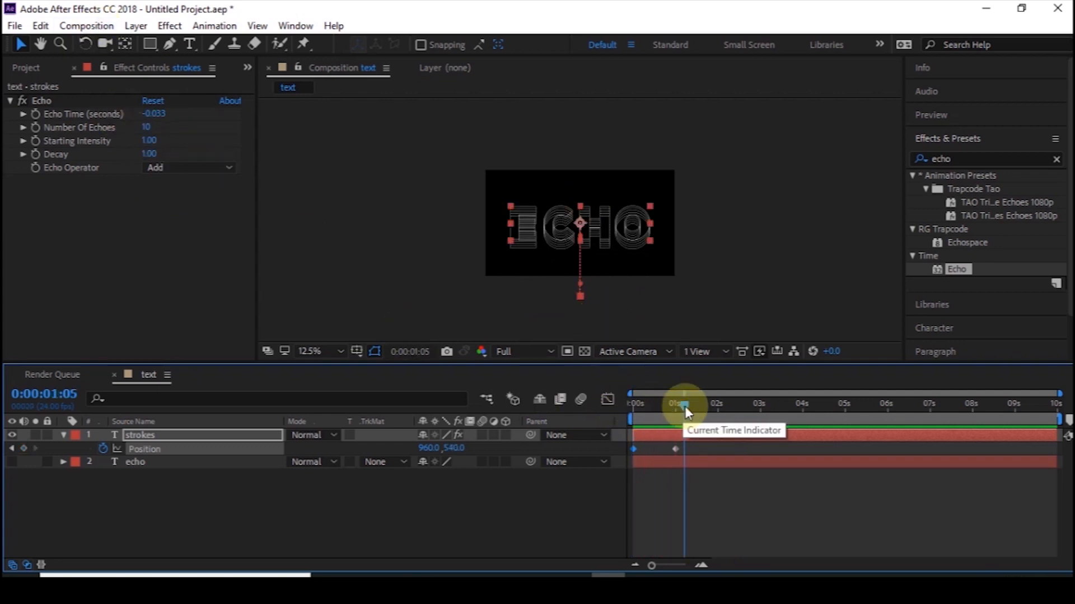
key(space)
Step: Set the Echo effect's Number Of Echoes to 16, judging the trail at 0:00:00:21
mouse_move(684, 407)
mouse_down()
mouse_move(630, 409)
mouse_move(671, 401)
mouse_up()
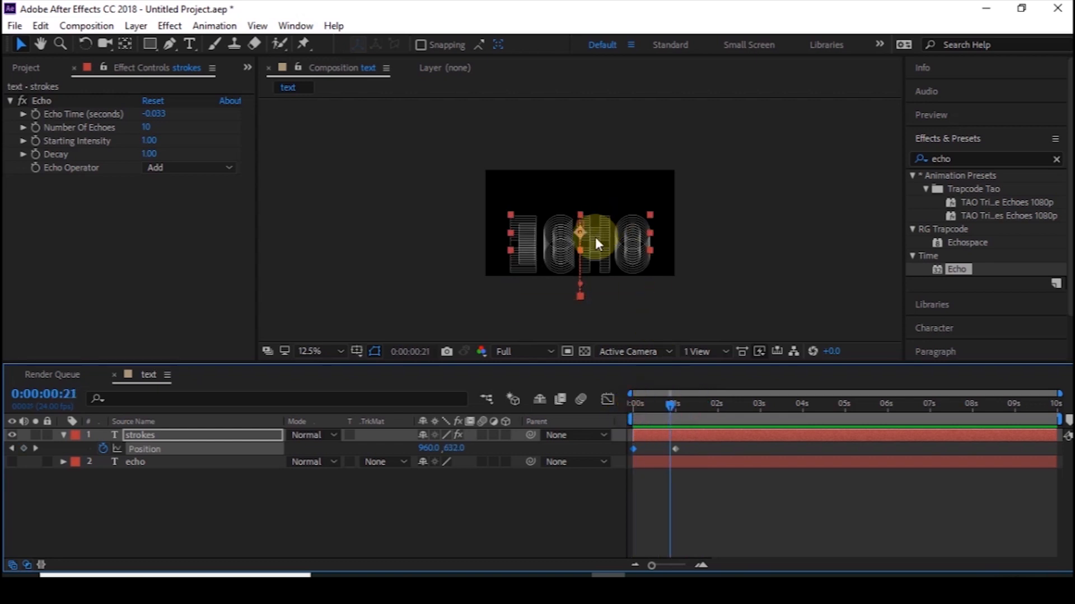
scroll(595, 237, up, 1)
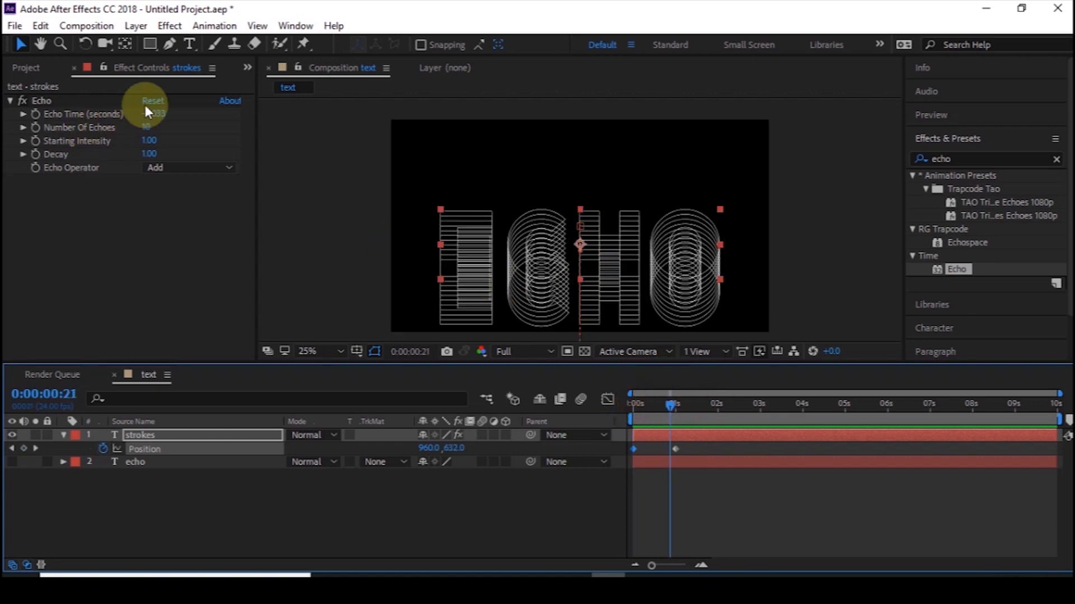
drag(148, 127, 161, 126)
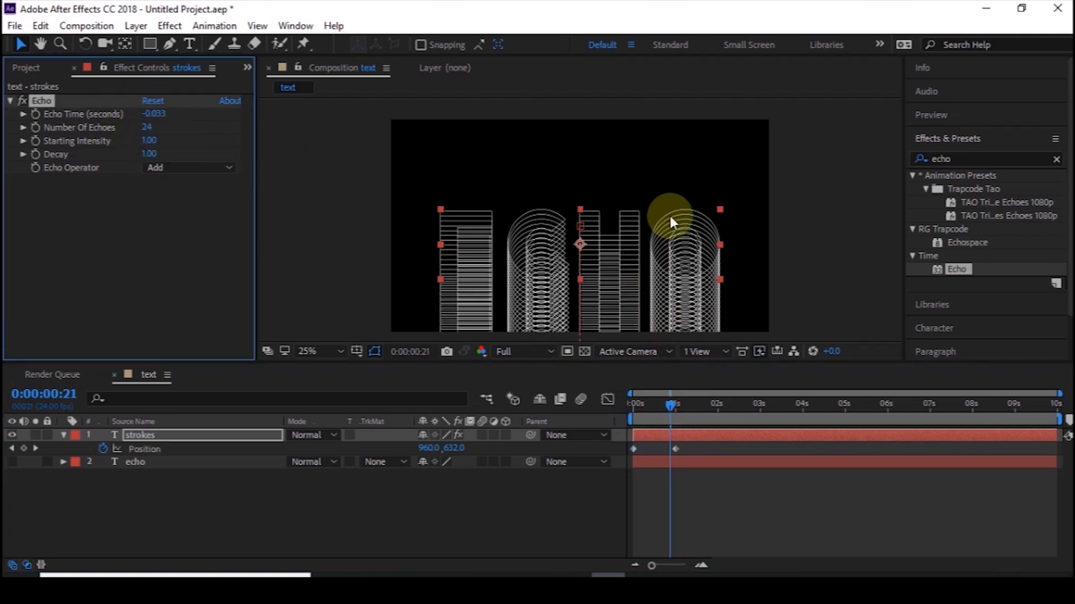
click(148, 128)
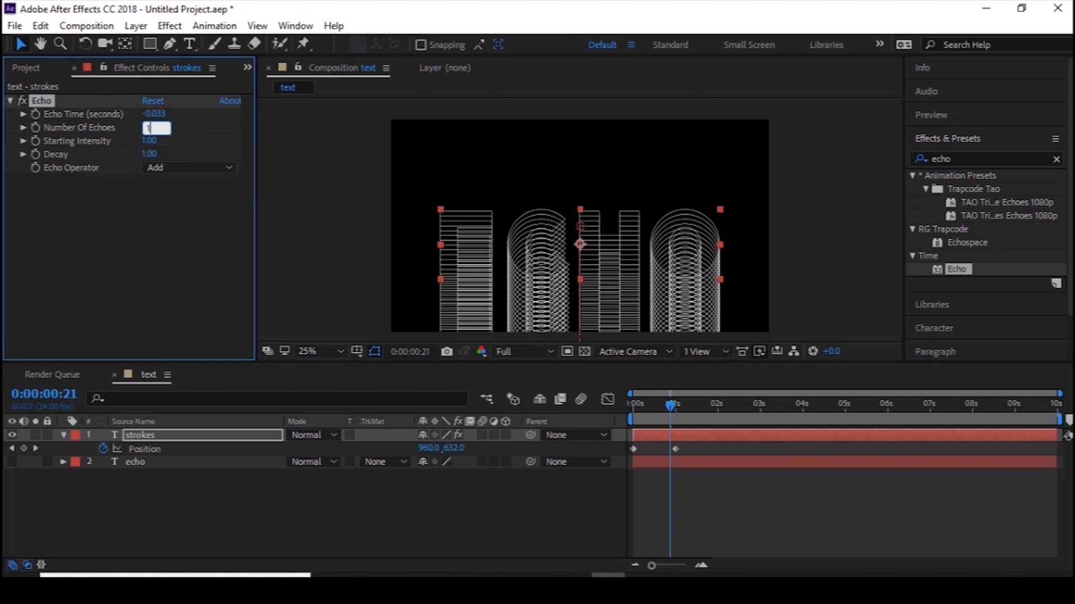
text(16)
click(147, 132)
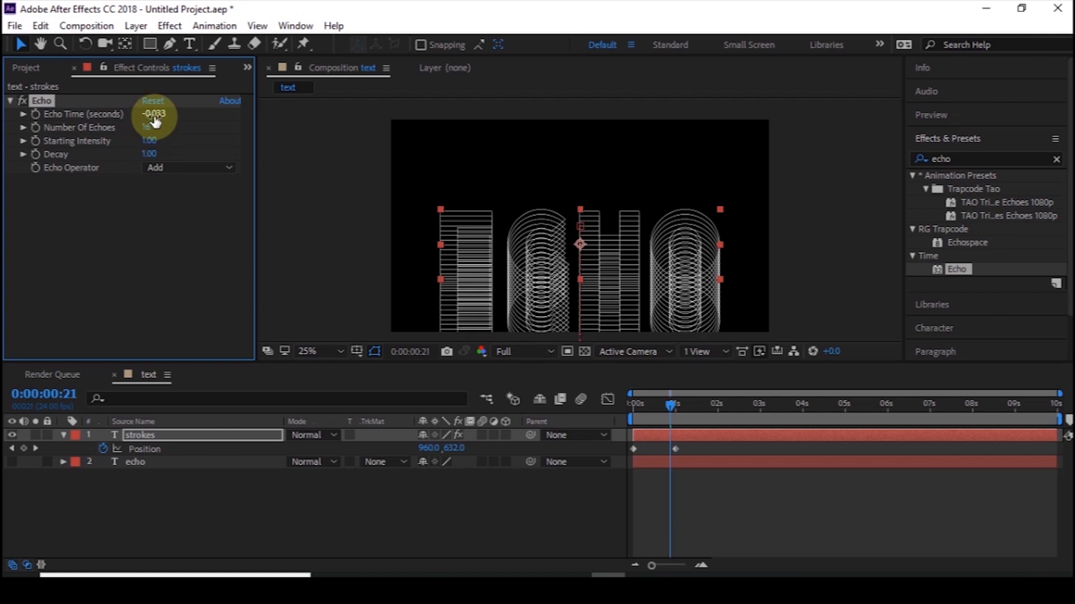
Step: Set the Echo effect's Echo Time to -0.300 seconds on the strokes layer
click(154, 115)
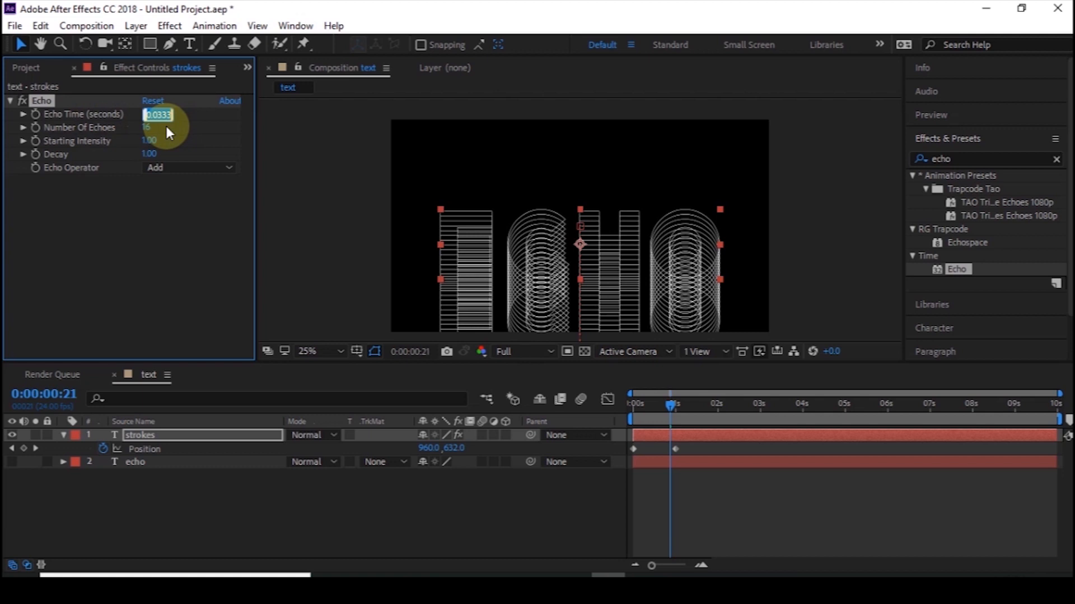
text(-)
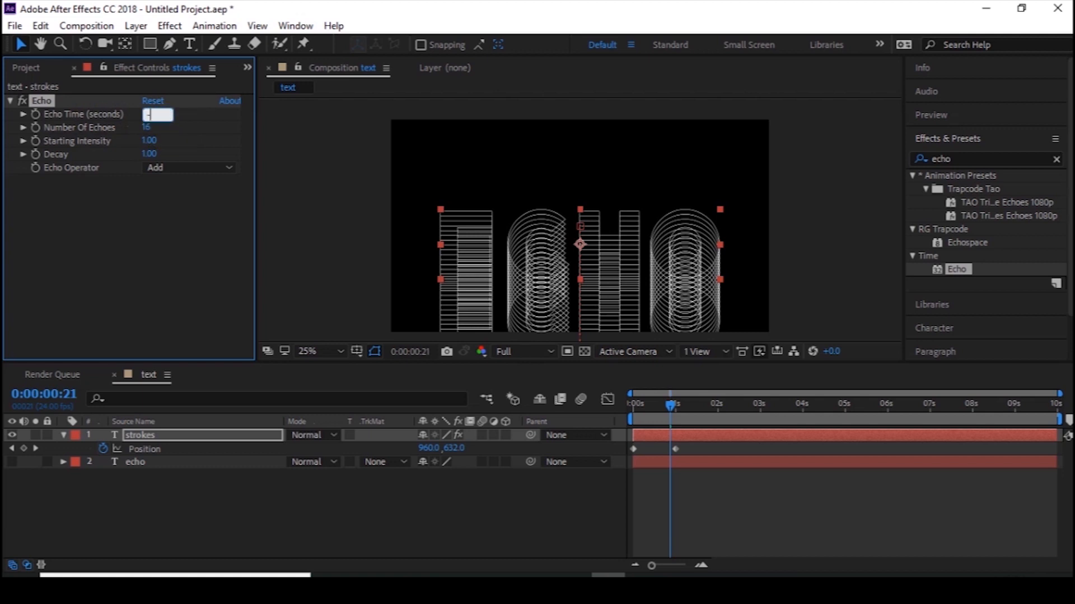
text(0.300)
click(166, 129)
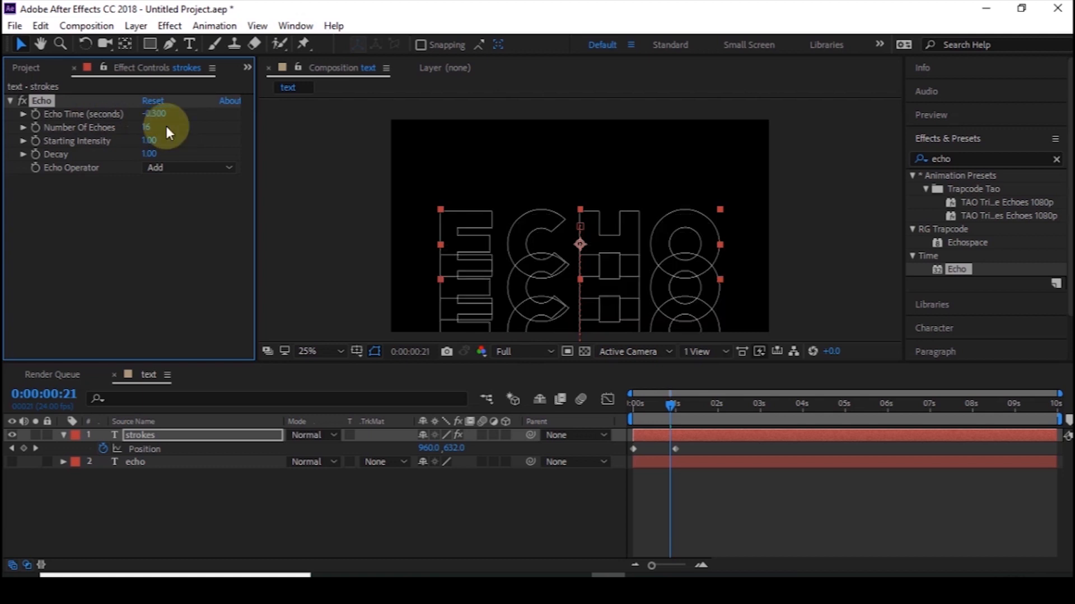
Step: Preview the animation from the start and examine the more widely spaced echoes around 0:00:01:04
click(606, 416)
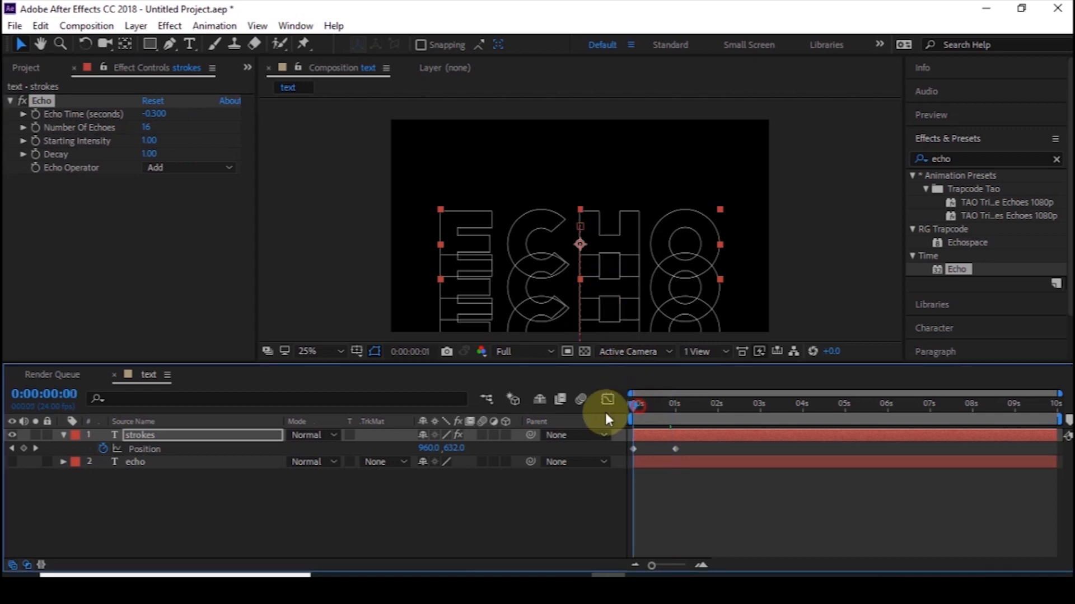
key(Home)
key(space)
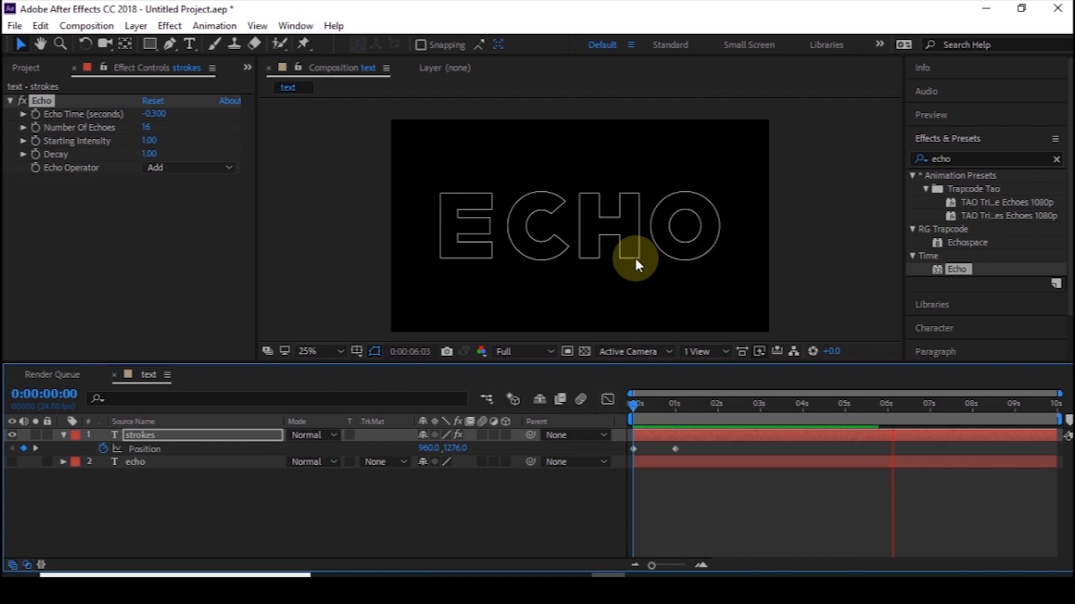
key(space)
click(663, 485)
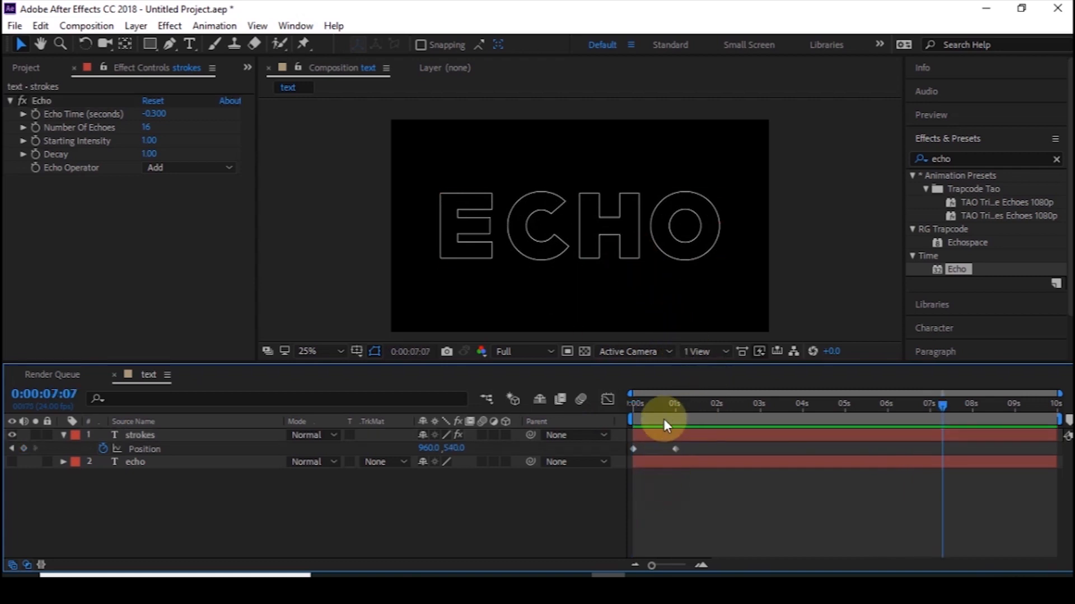
drag(663, 413, 590, 416)
click(683, 405)
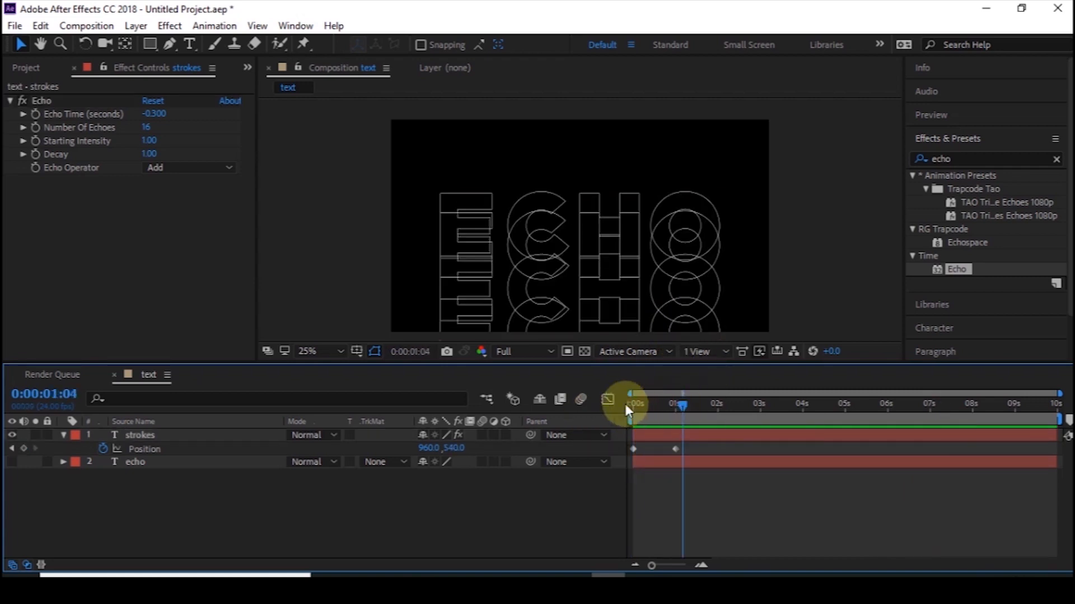
Step: Try a Starting Intensity of 0.40 for the Echo effect on the strokes layer
click(148, 142)
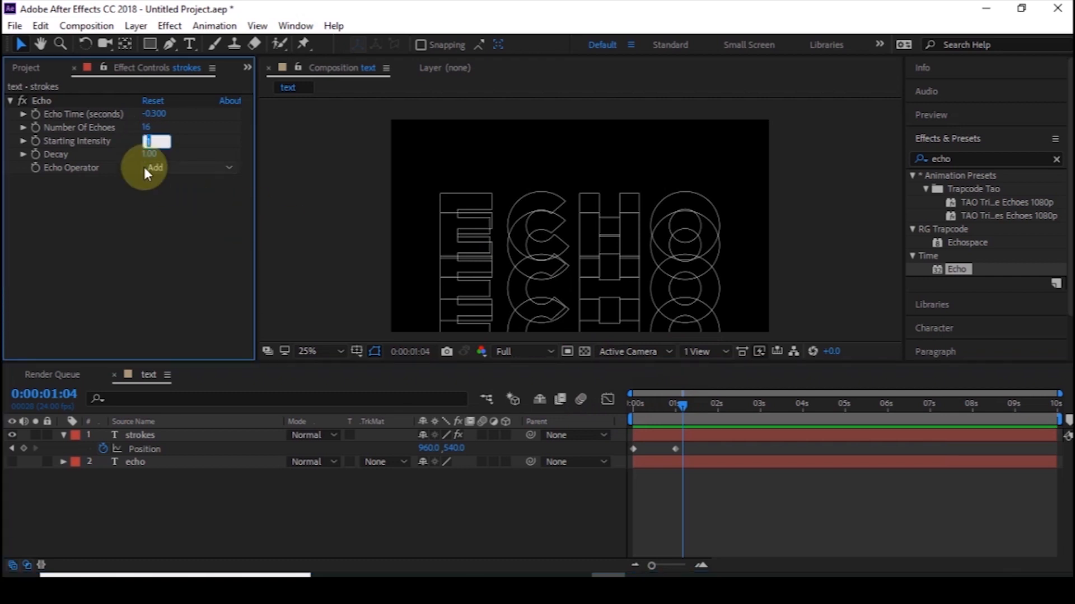
text(.4)
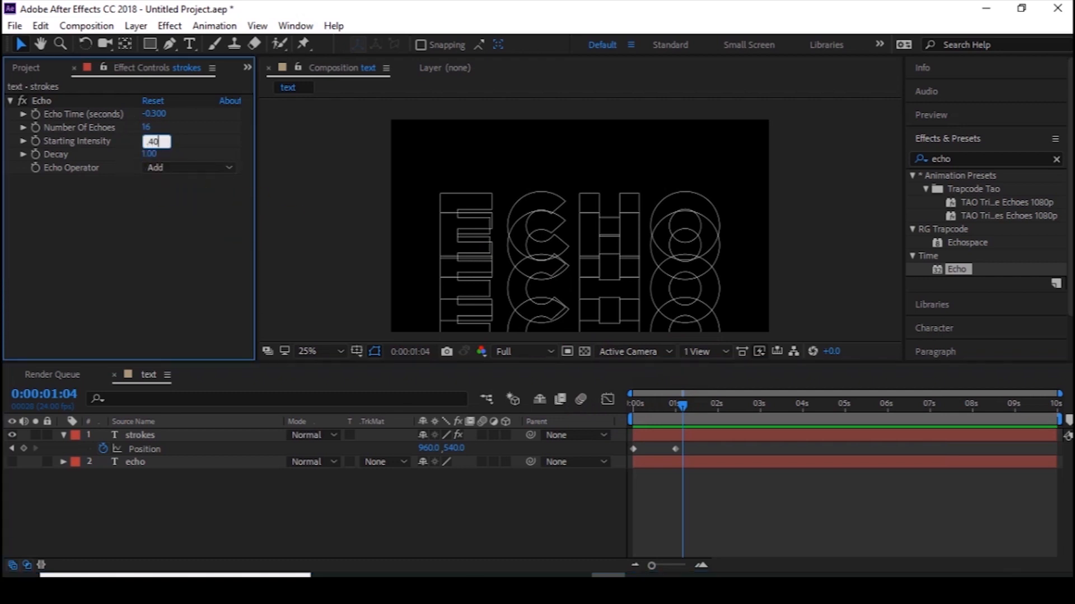
key(Return)
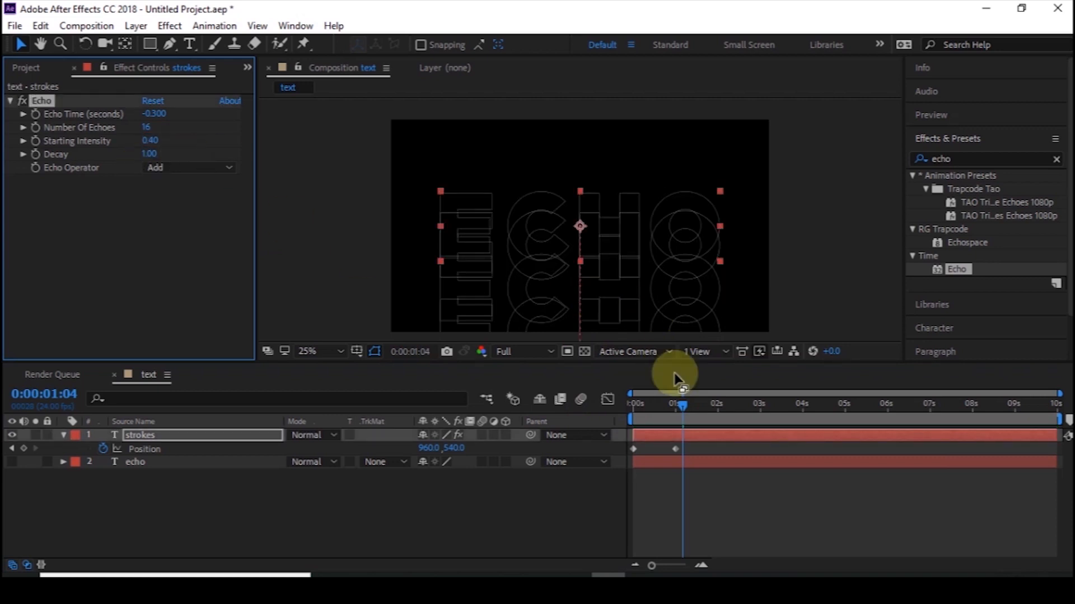
Step: At 0:00:00:00, set the Echo effect's Starting Intensity to 0.00 and enable keyframing for it
drag(649, 408, 610, 418)
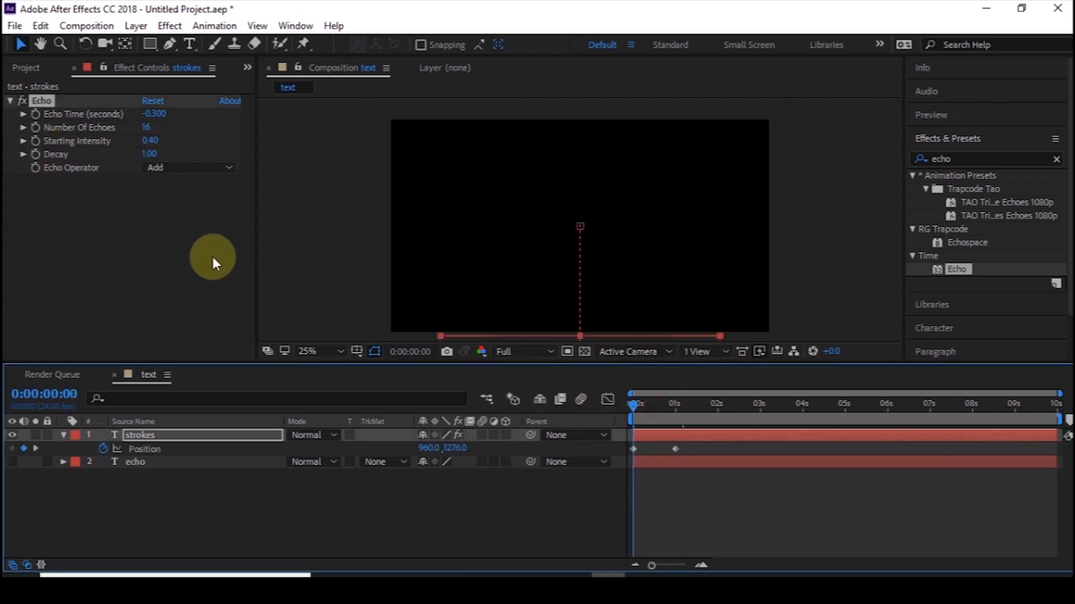
click(147, 141)
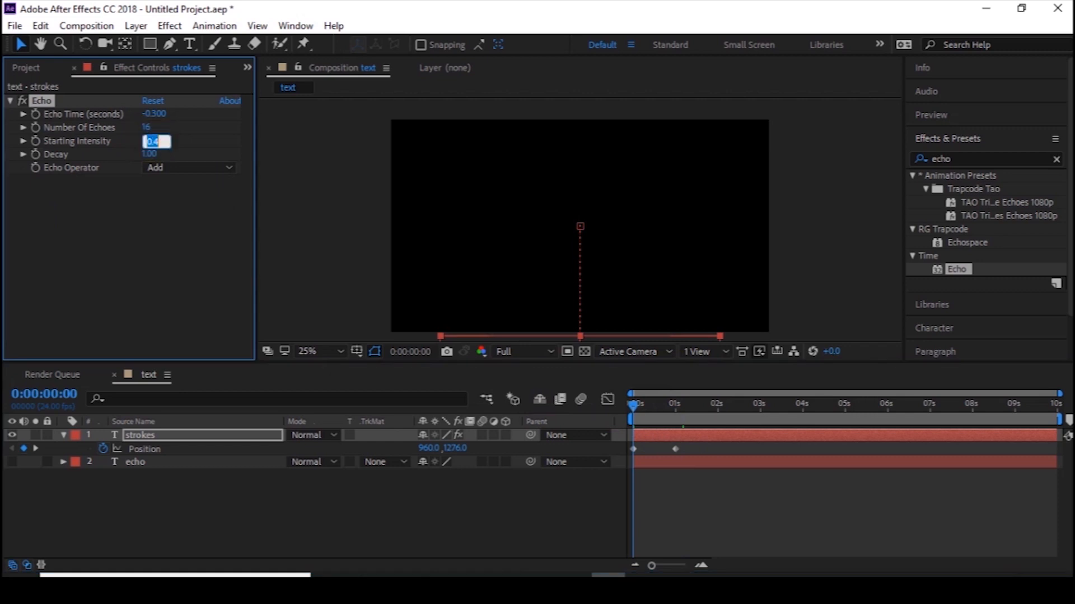
click(150, 141)
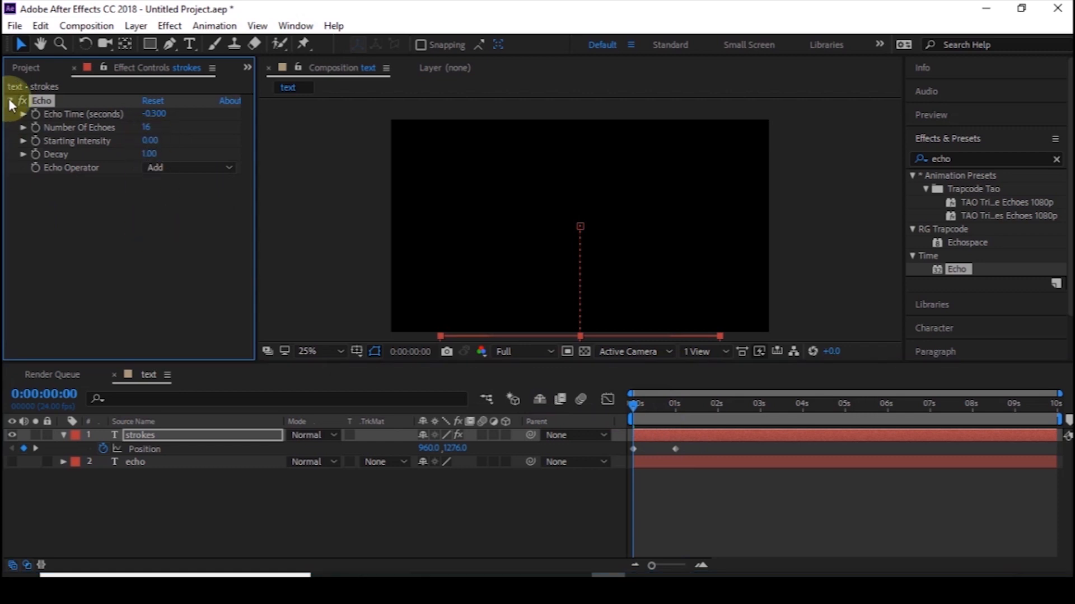
click(36, 143)
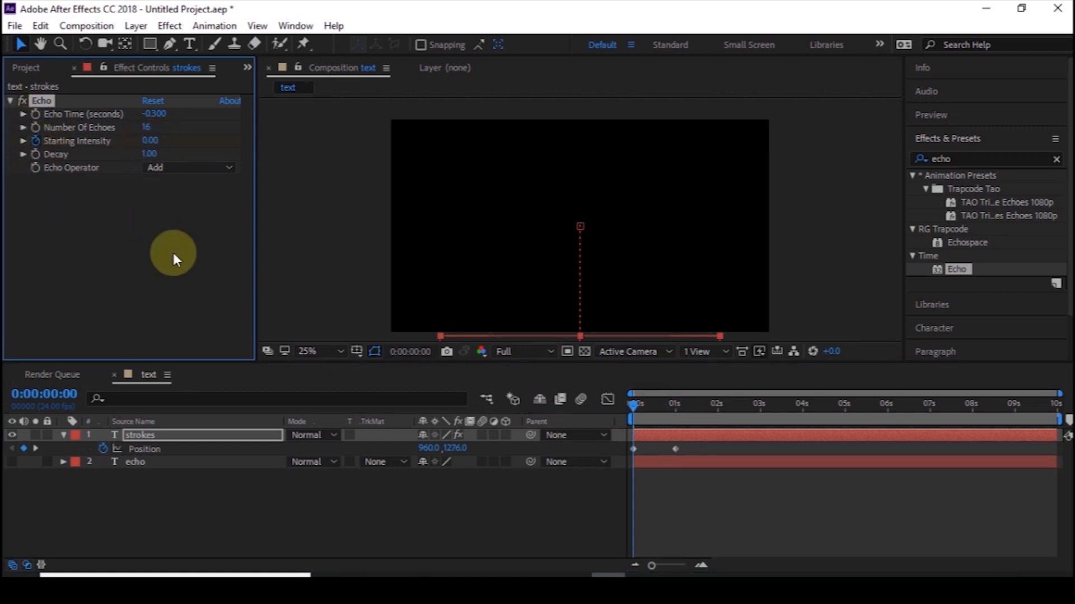
Step: At 0:00:09:23, set the Echo effect's Starting Intensity to 0.40 on the strokes layer
drag(991, 404, 1056, 405)
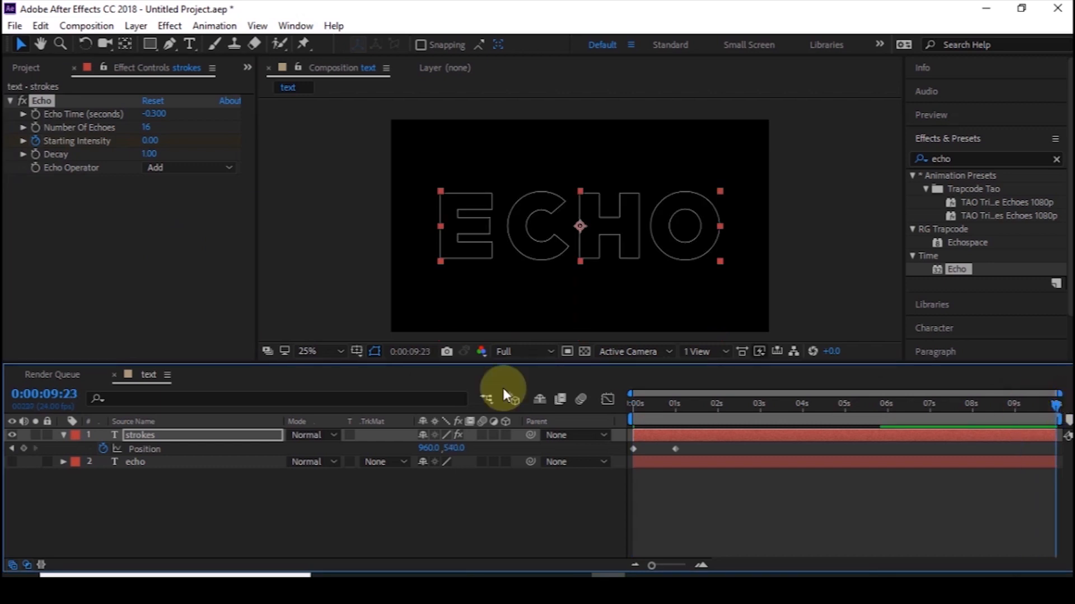
click(151, 141)
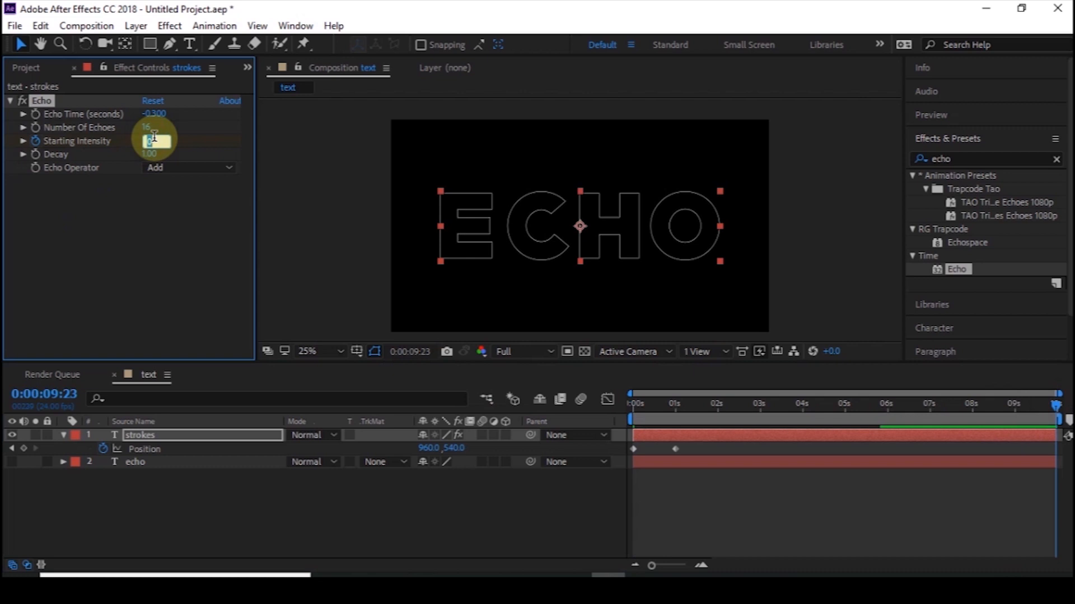
text(.40)
key(Return)
Step: Preview the animation from the start and again from 0:00:04:22 to check how the echoes fade with the keyframed intensity
click(638, 404)
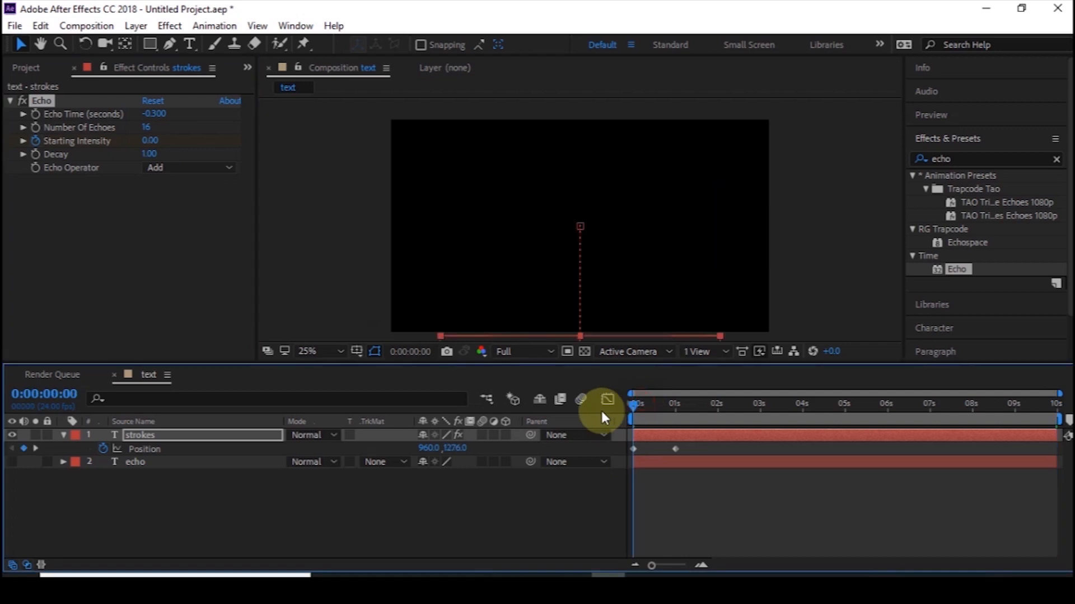
key(space)
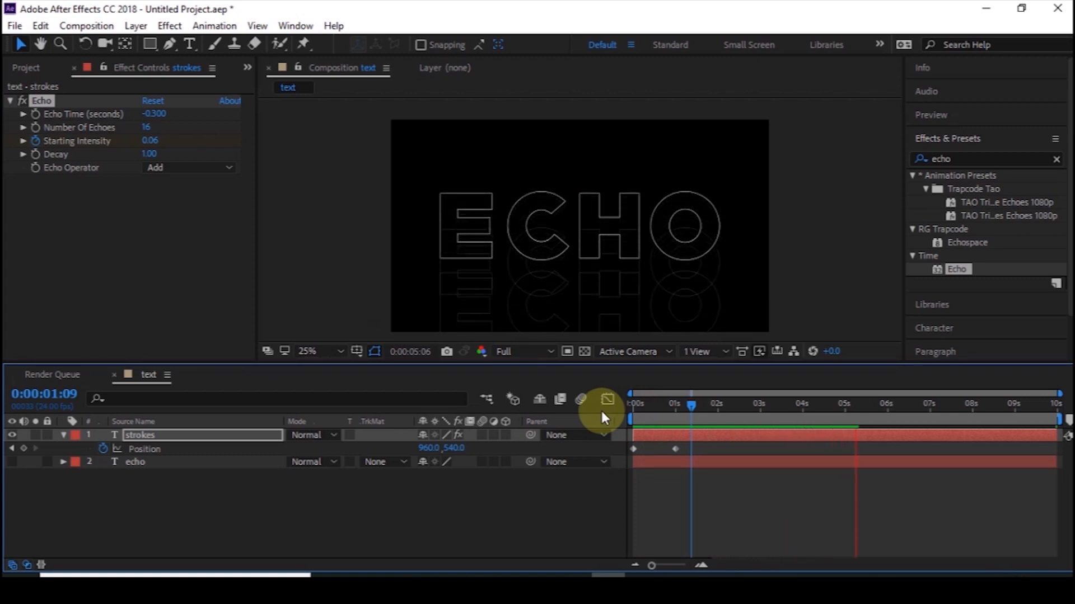
key(space)
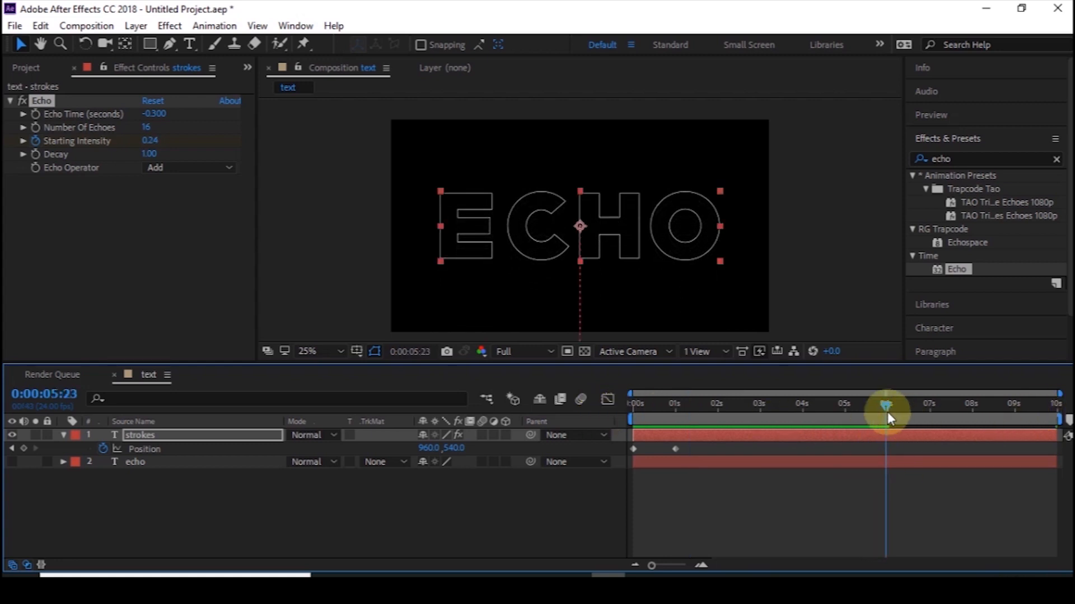
drag(888, 412, 841, 411)
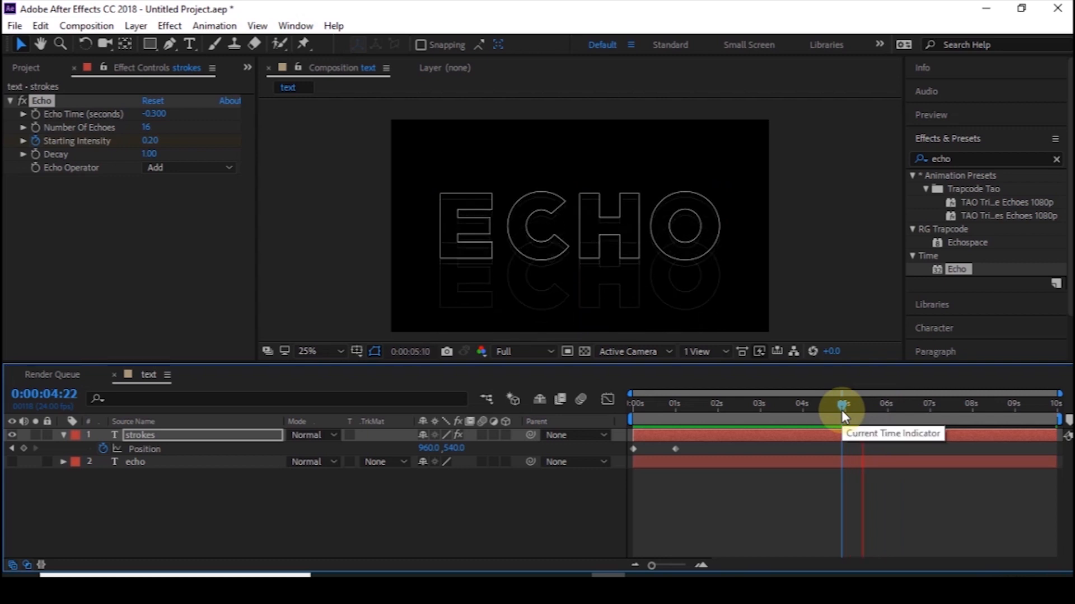
Step: Reveal the strokes layer's keyframes, move the last Starting Intensity keyframe to 0:00:05:23, and preview from 0:00:03:18
click(1036, 434)
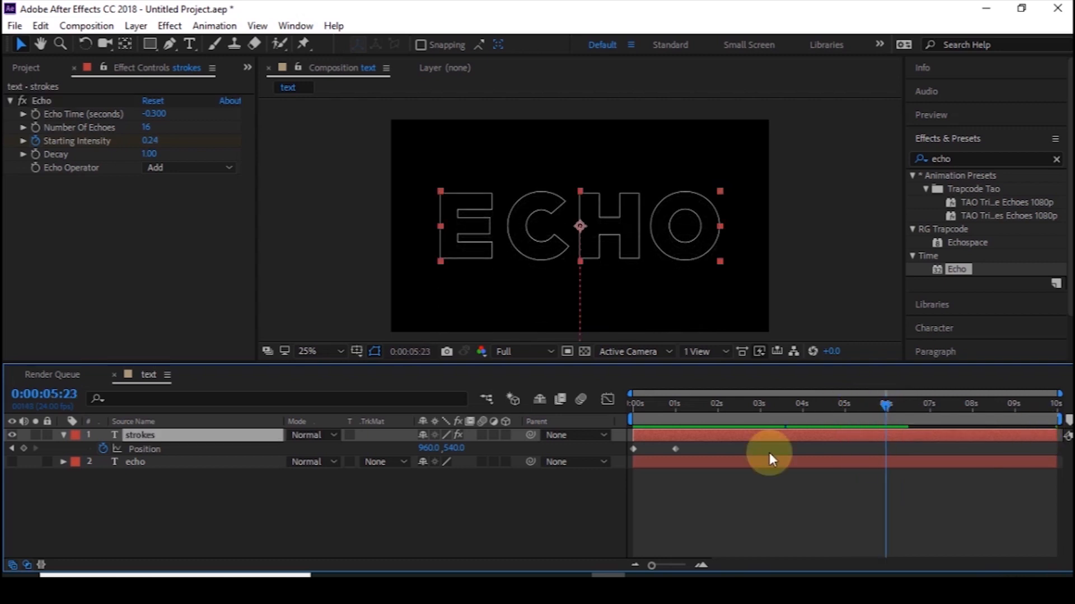
key(u)
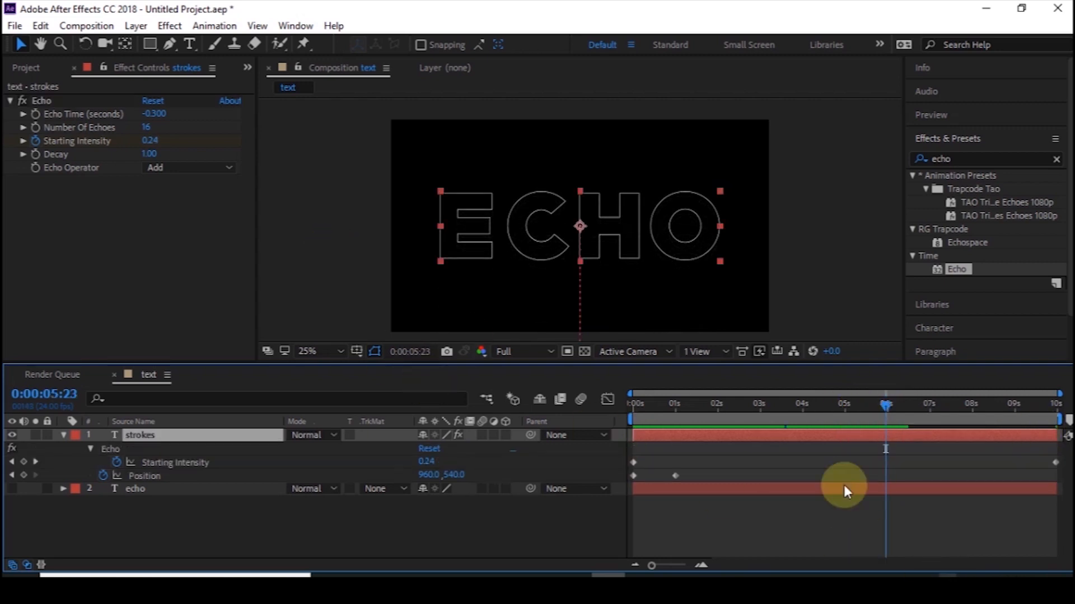
drag(1055, 463, 888, 467)
click(788, 406)
key(space)
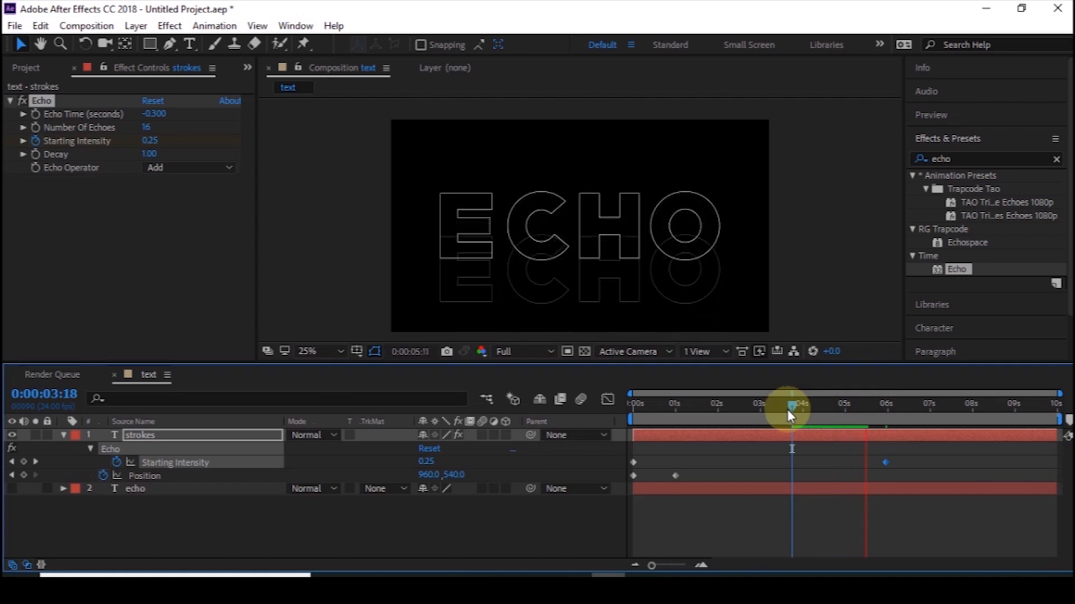
key(space)
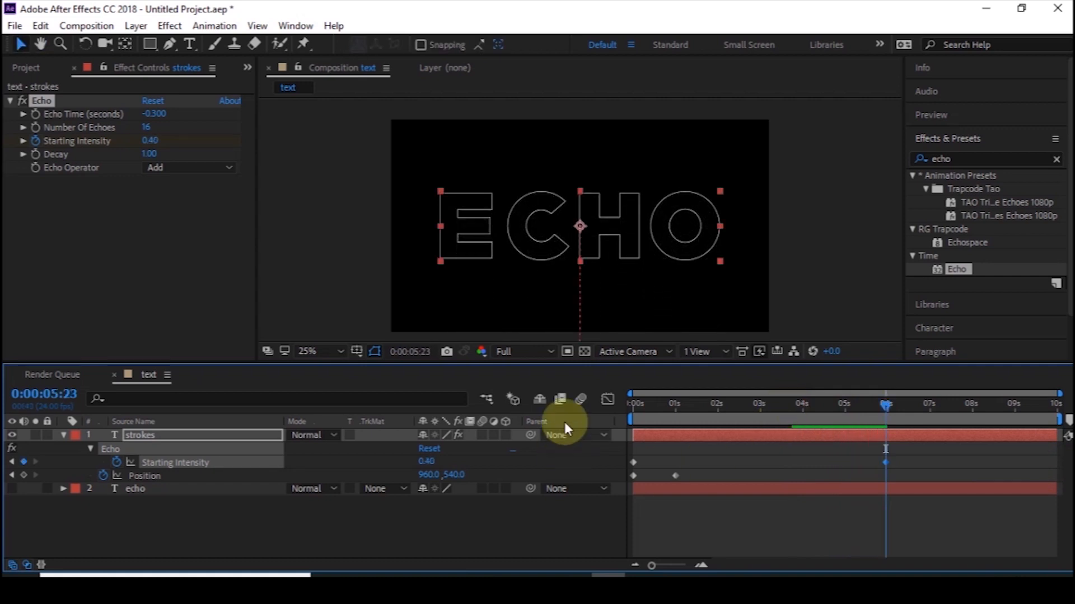
Step: Try a Decay of 0.80 for the Echo effect on the strokes layer and preview it from the start
click(55, 223)
click(151, 154)
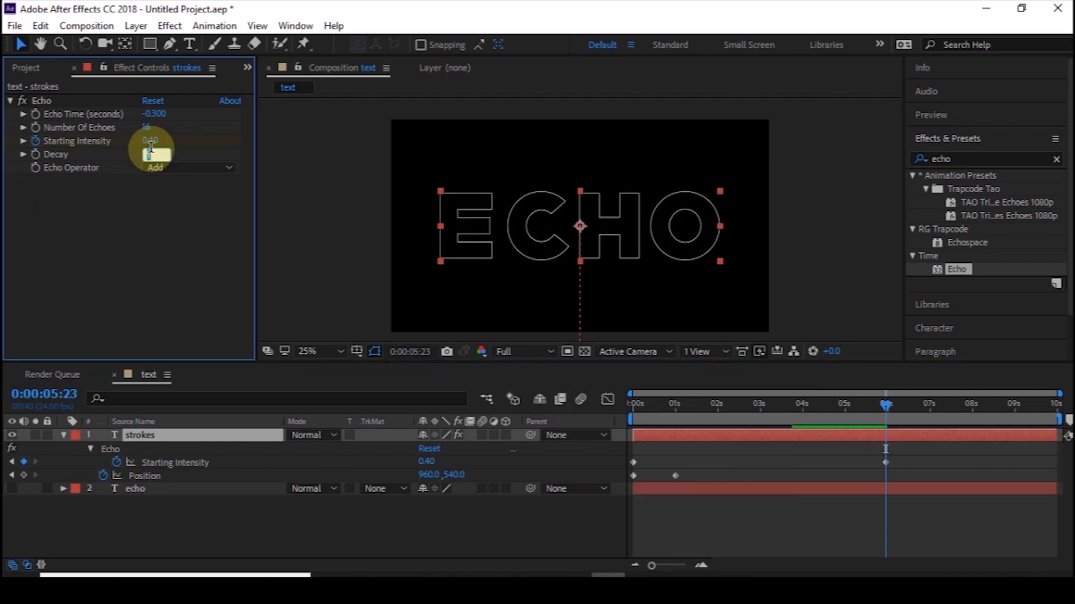
text(.8)
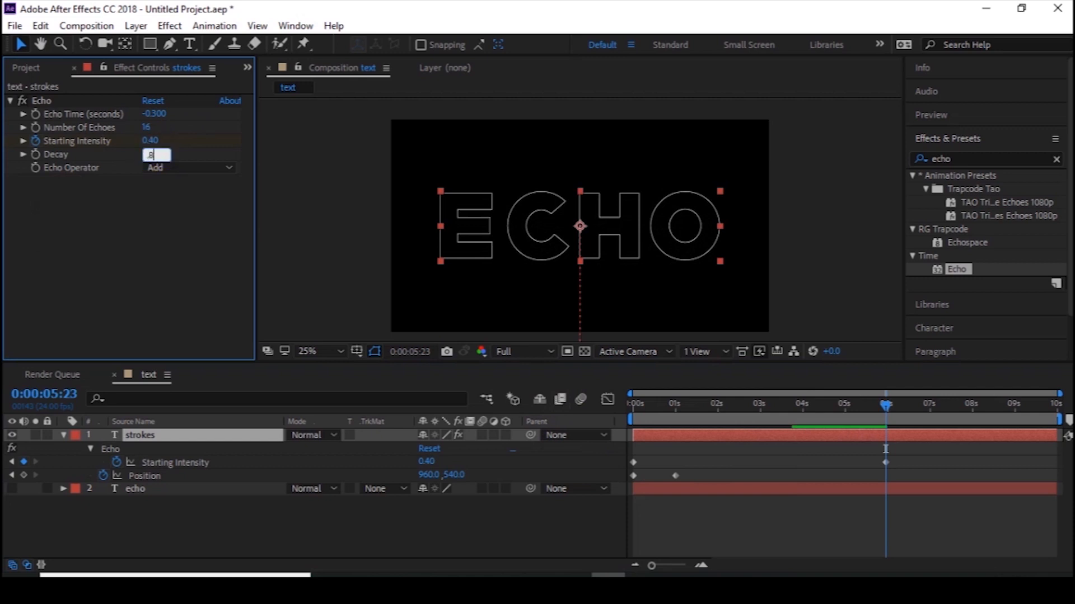
text(0)
key(Return)
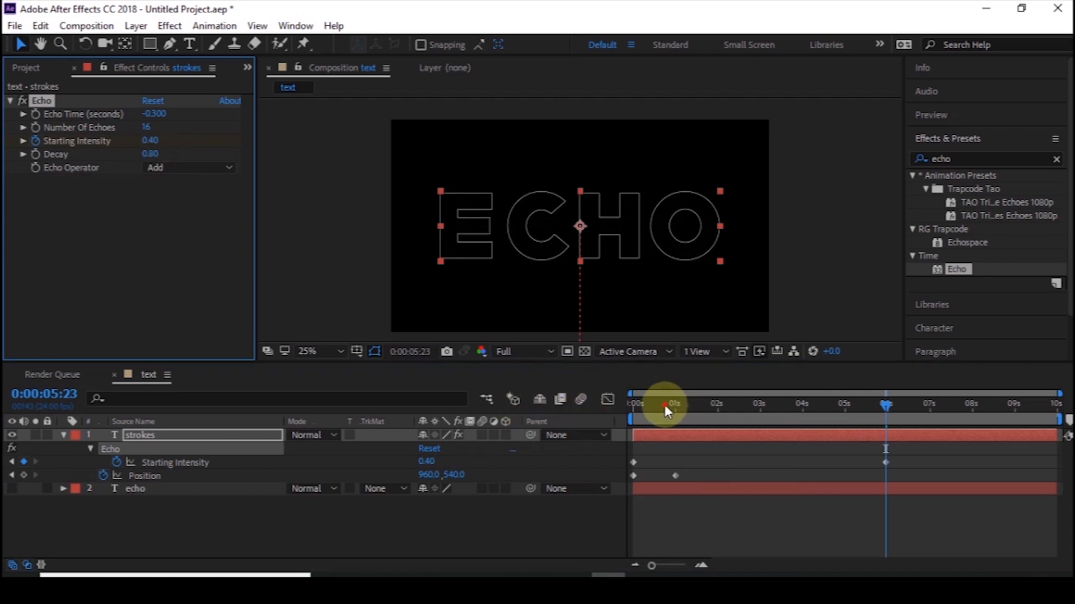
drag(664, 405, 601, 414)
key(space)
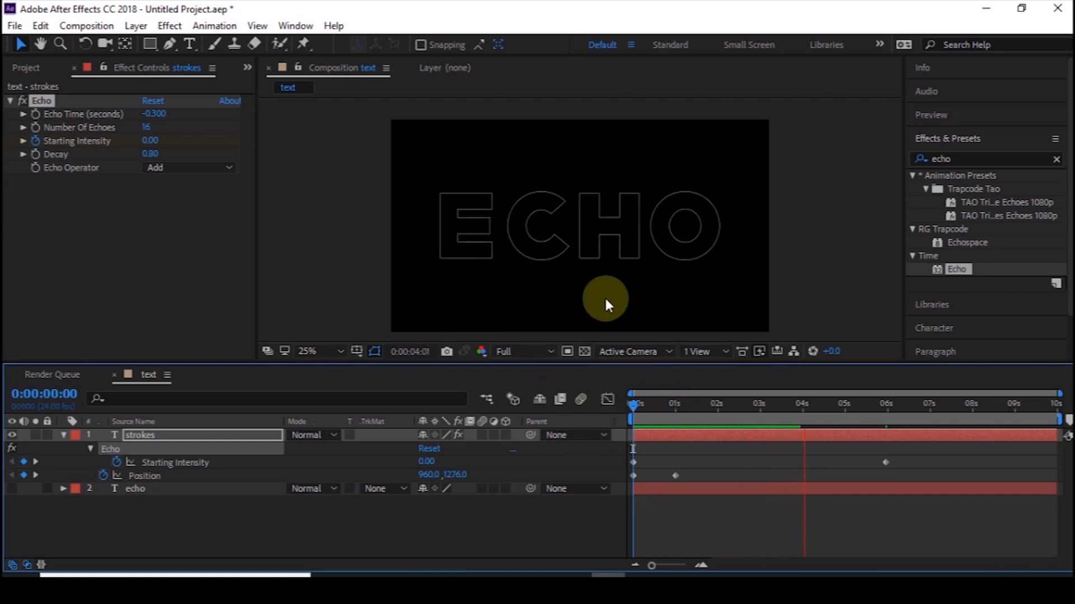
key(space)
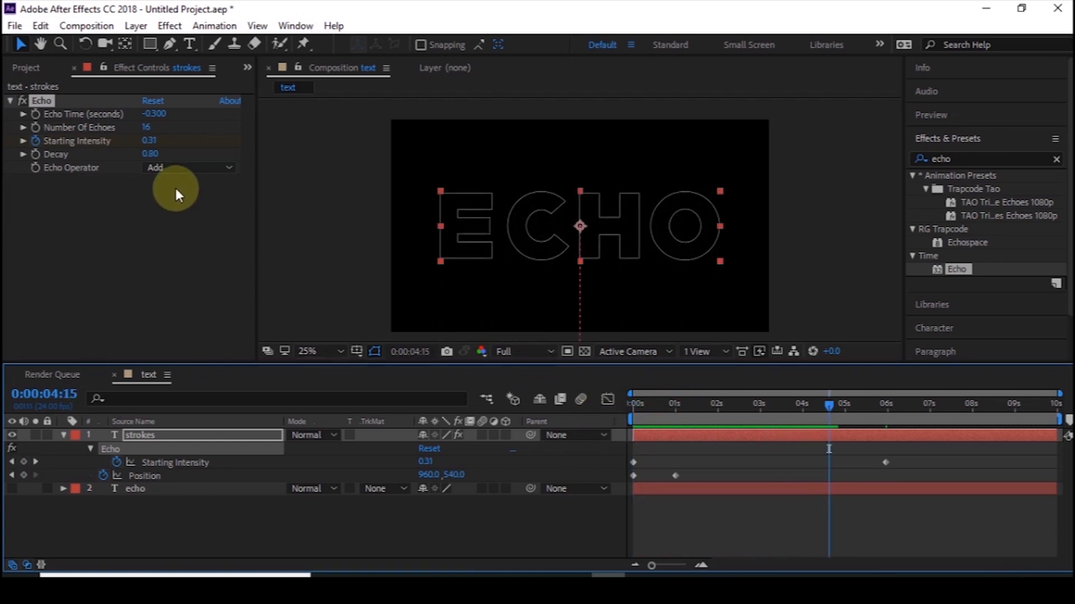
Step: Try a Decay of 3.00 for the Echo effect at 0:00:00:17 and preview it from the start
drag(694, 402, 663, 405)
mouse_move(149, 155)
mouse_down()
mouse_move(135, 157)
mouse_move(193, 154)
mouse_move(149, 156)
mouse_move(158, 152)
mouse_up()
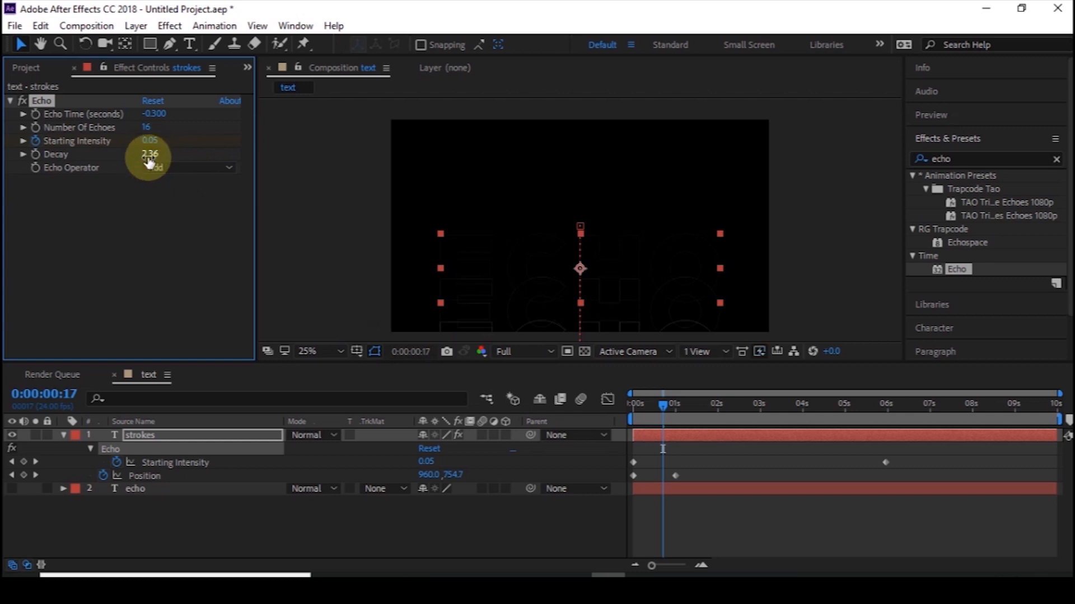
text(3)
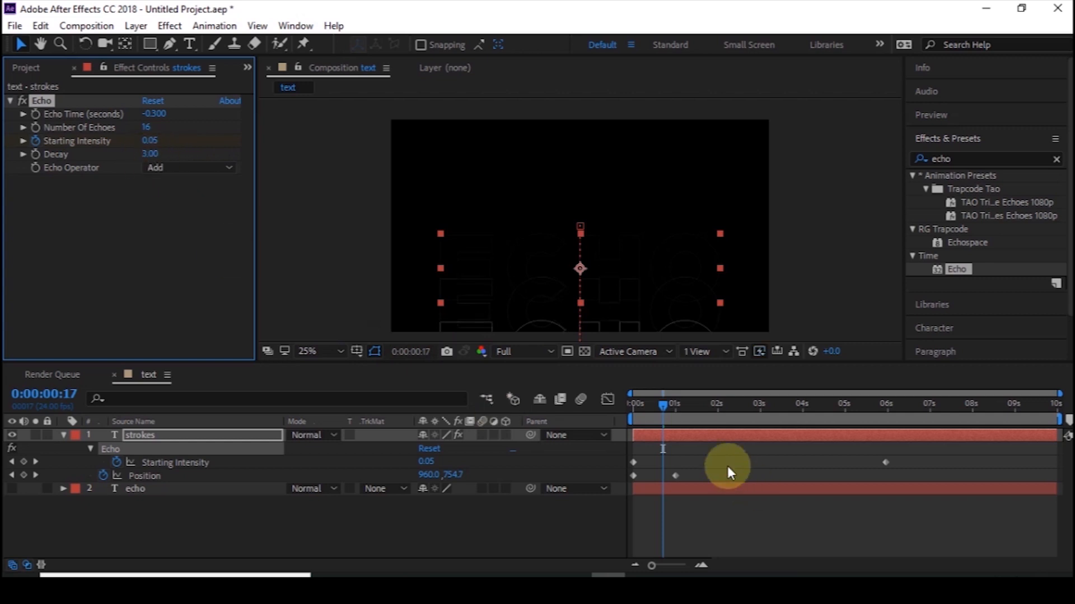
click(596, 404)
key(Home)
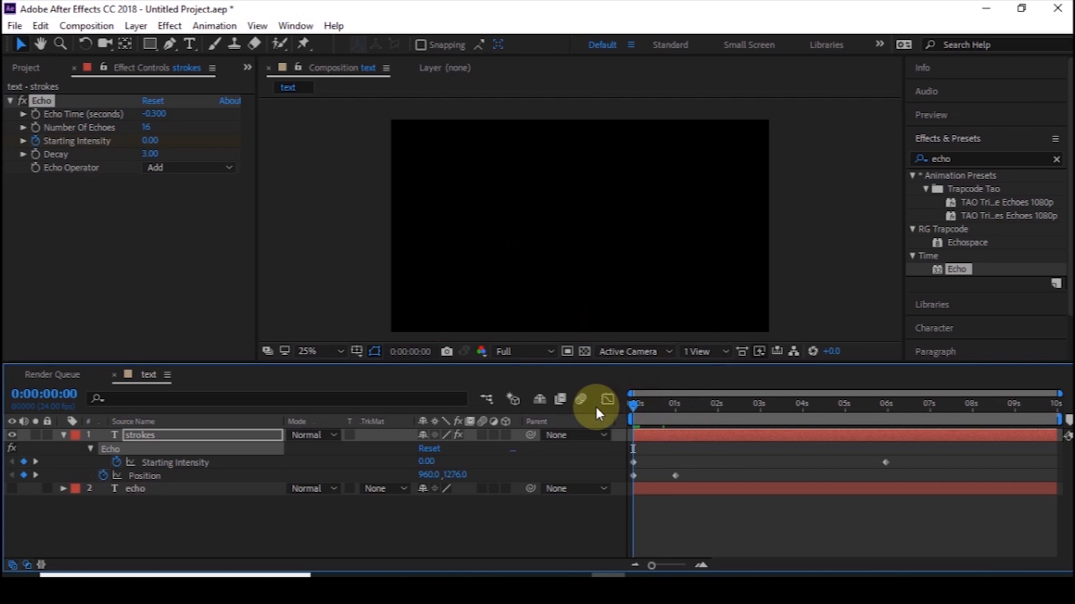
key(space)
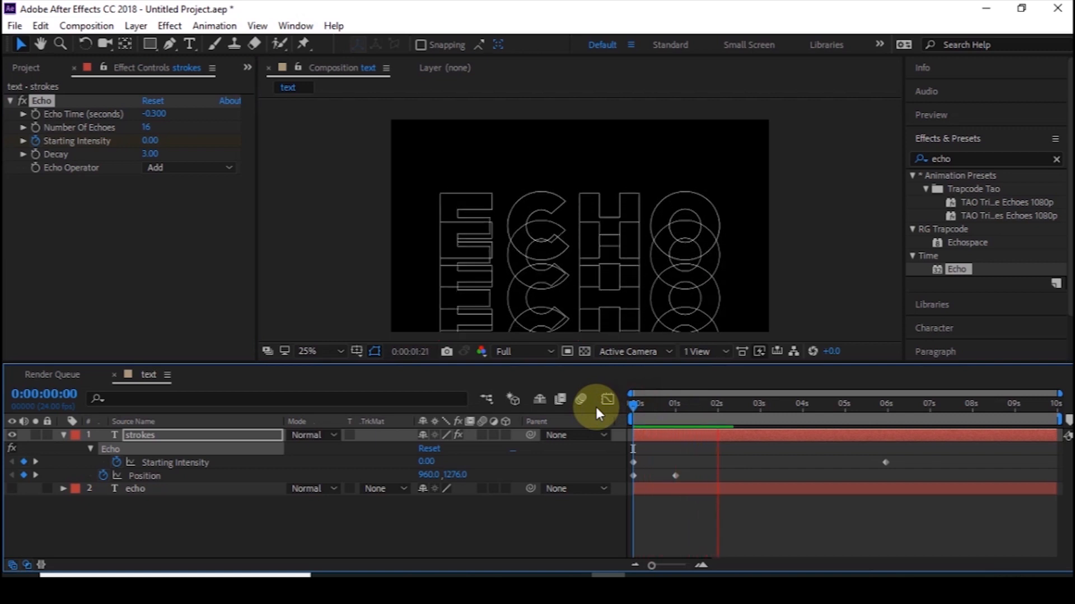
key(space)
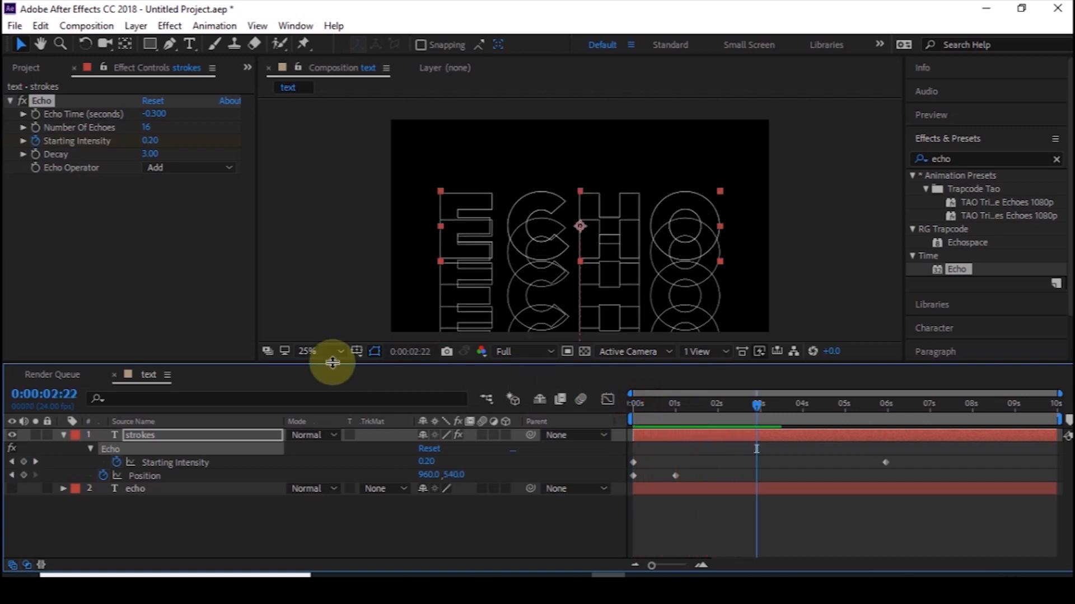
Step: Try a Decay of 1.50 for the Echo effect on the strokes layer and preview it from the start
click(151, 154)
text(1.5)
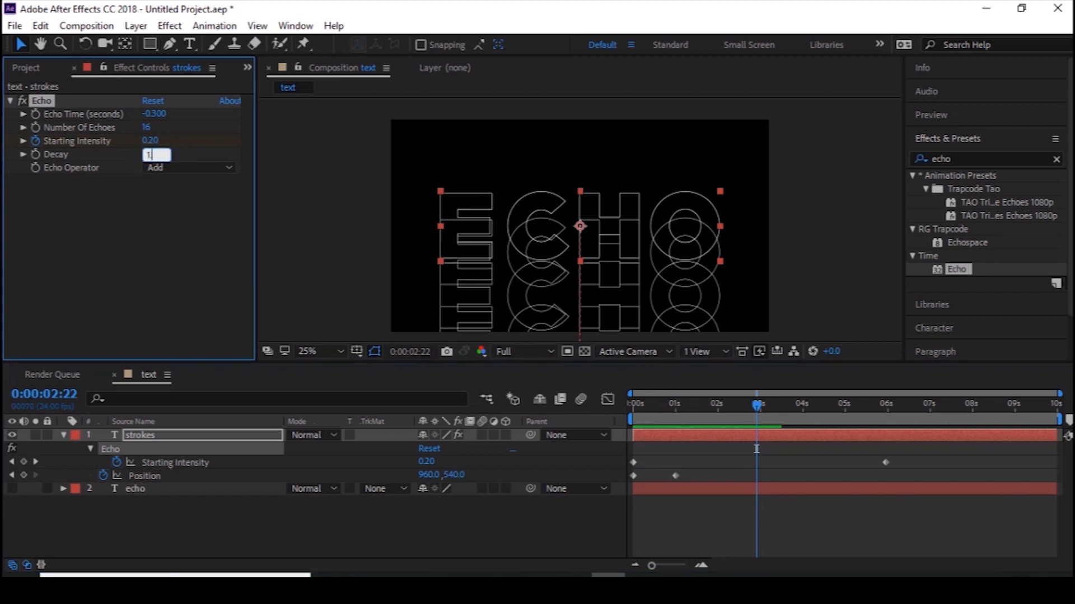
key(Return)
drag(646, 403, 603, 413)
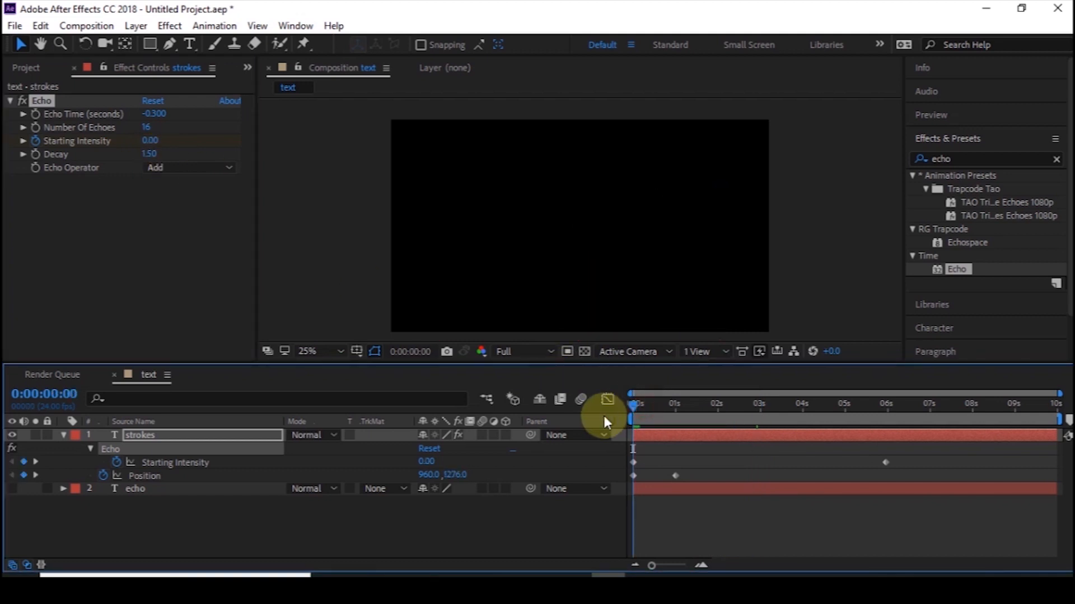
key(space)
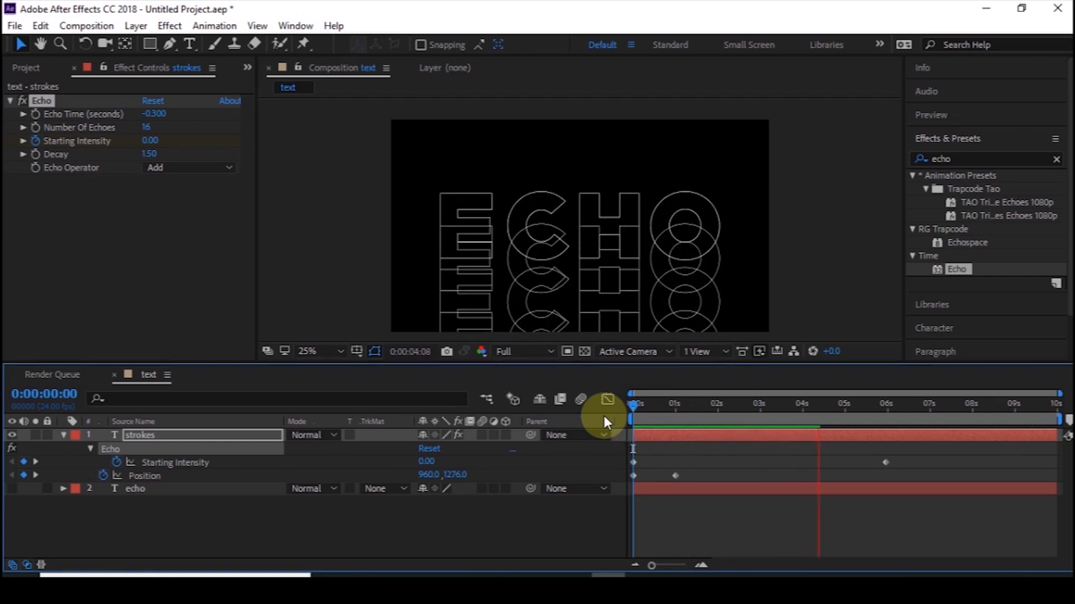
key(space)
Step: Replay the opening of the animation and examine the echoes at 0:00:00:07 and 0:00:00:19
click(631, 408)
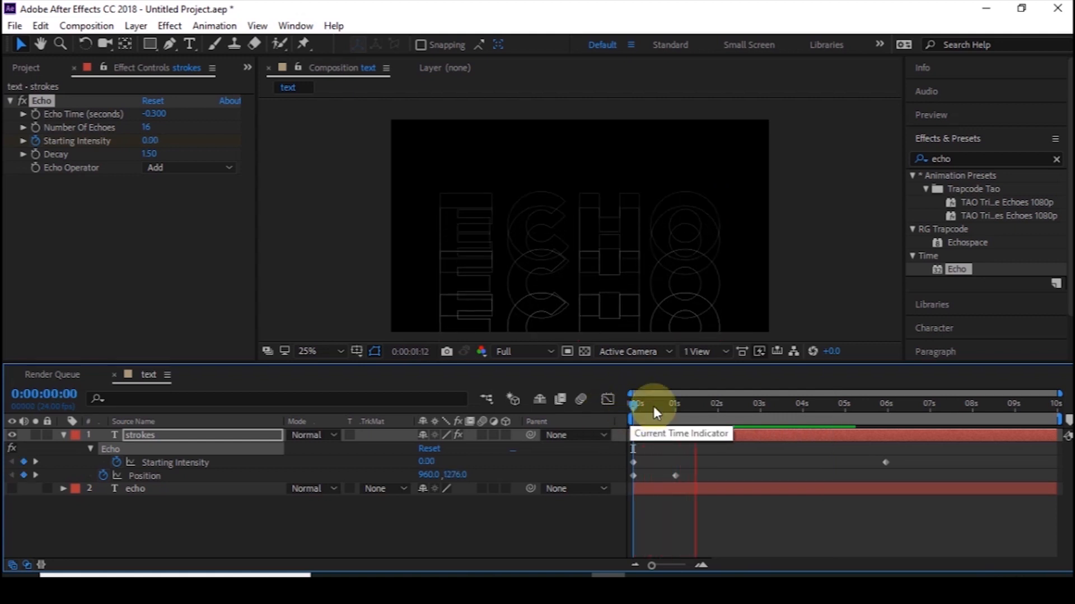
key(space)
click(636, 403)
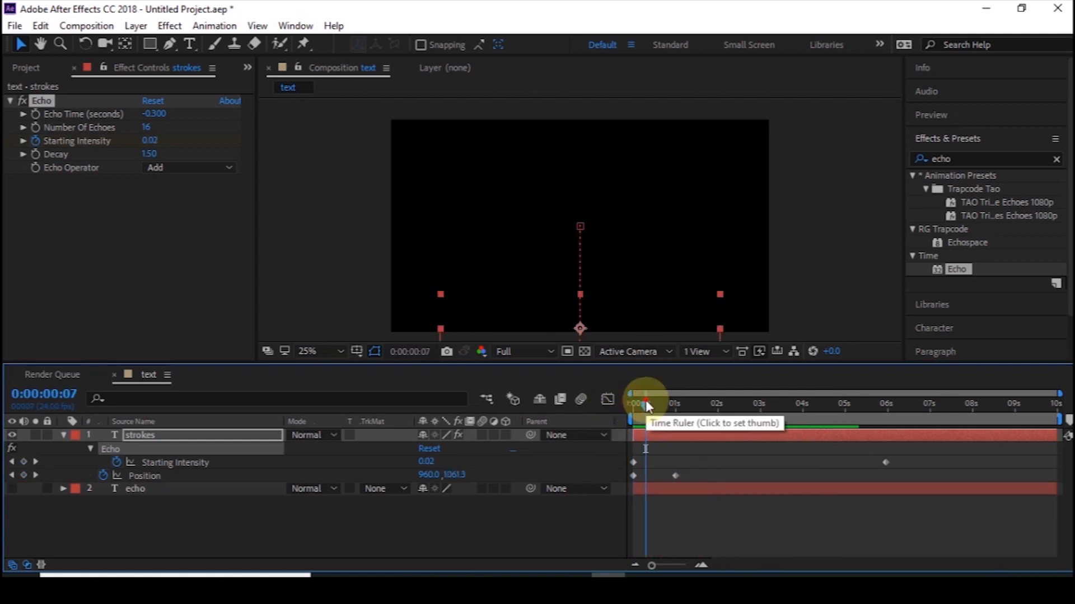
click(666, 403)
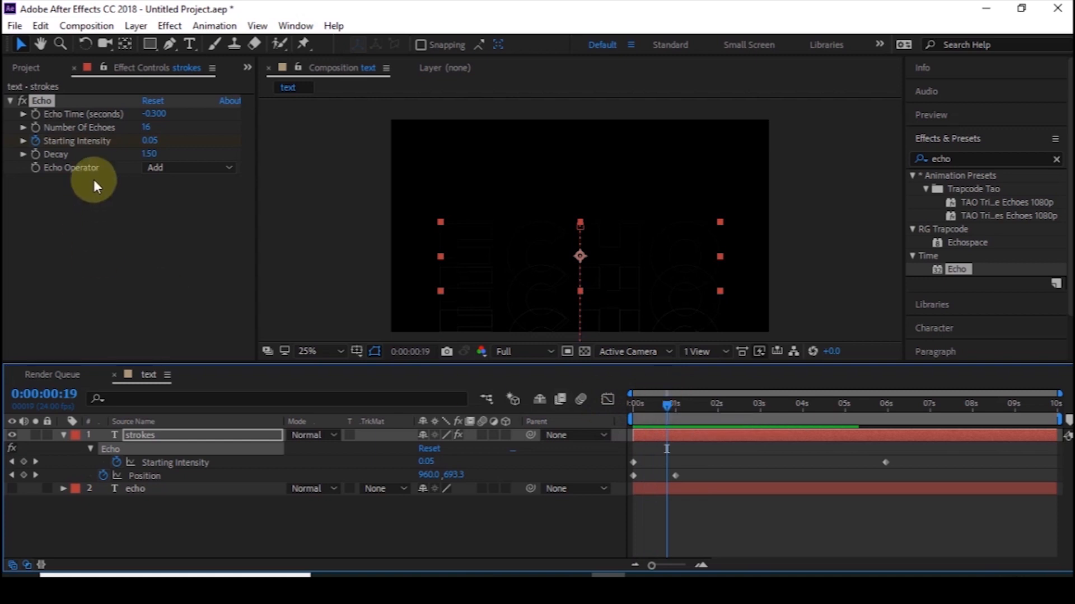
Step: At 0:00:01:02, try raising the Echo effect's Decay to about 4.42
click(78, 155)
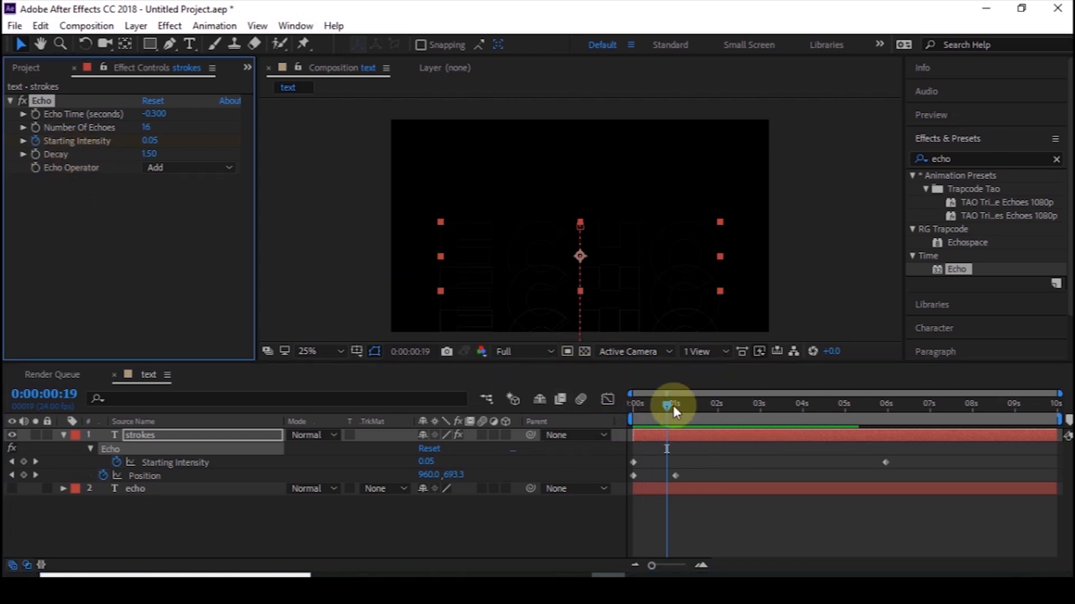
mouse_move(672, 405)
mouse_down()
mouse_move(697, 399)
mouse_move(679, 403)
mouse_up()
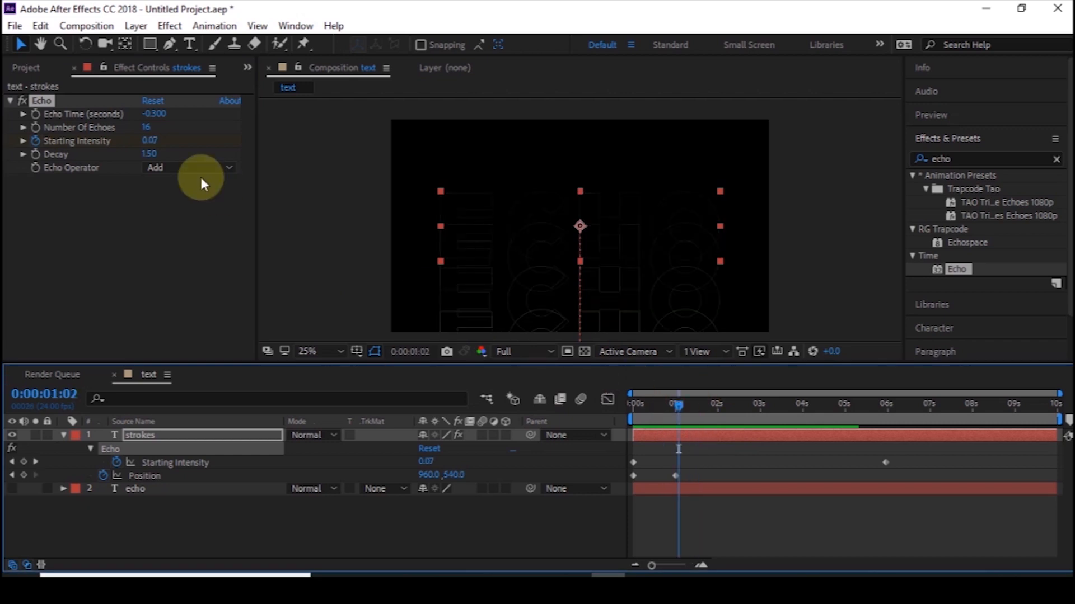
drag(150, 154, 415, 176)
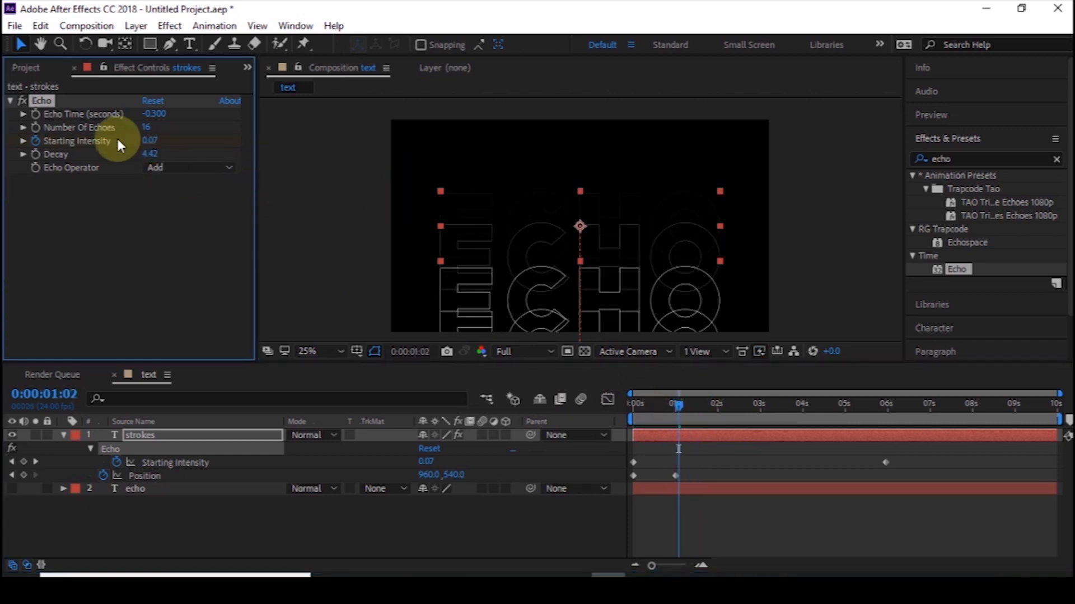
Step: At 0:00:00:00, enable keyframing for the Echo effect's Decay on the strokes layer and set it to 3.00
click(576, 411)
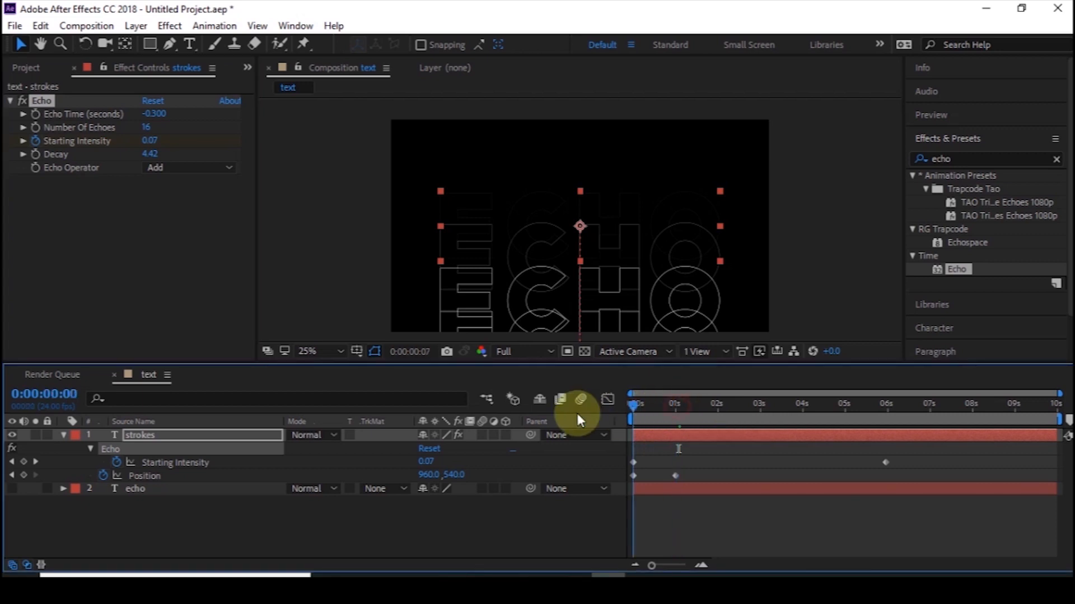
key(Home)
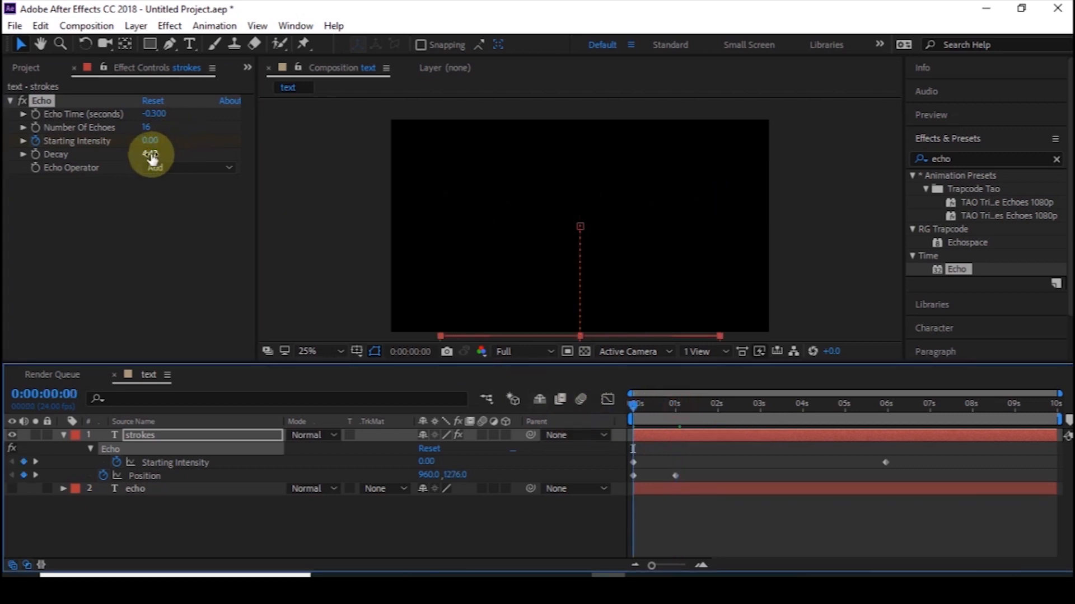
click(35, 157)
drag(150, 149, 150, 159)
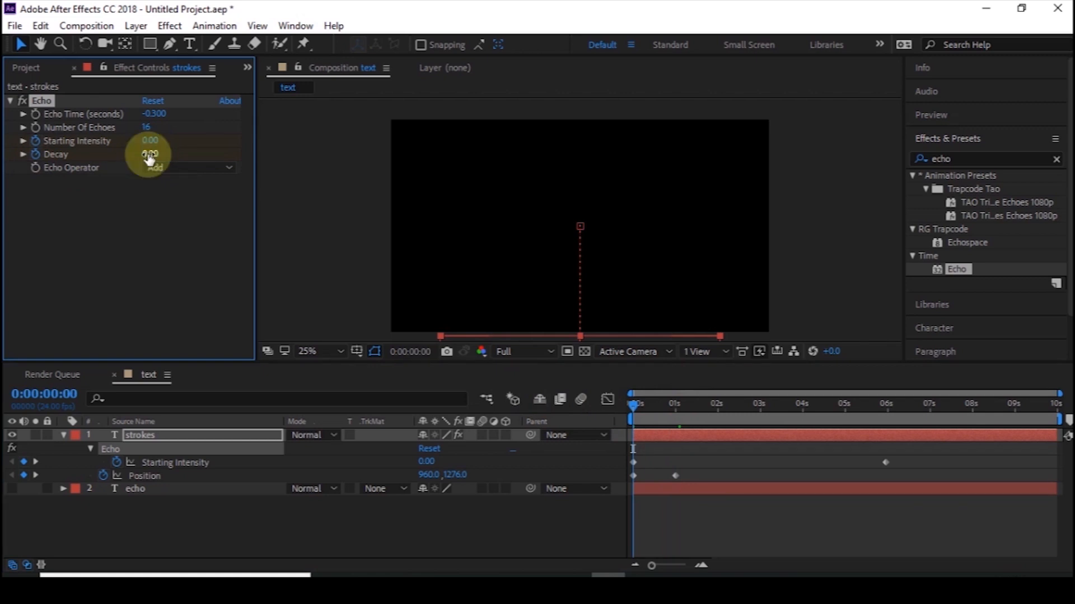
click(149, 155)
text(3)
click(136, 238)
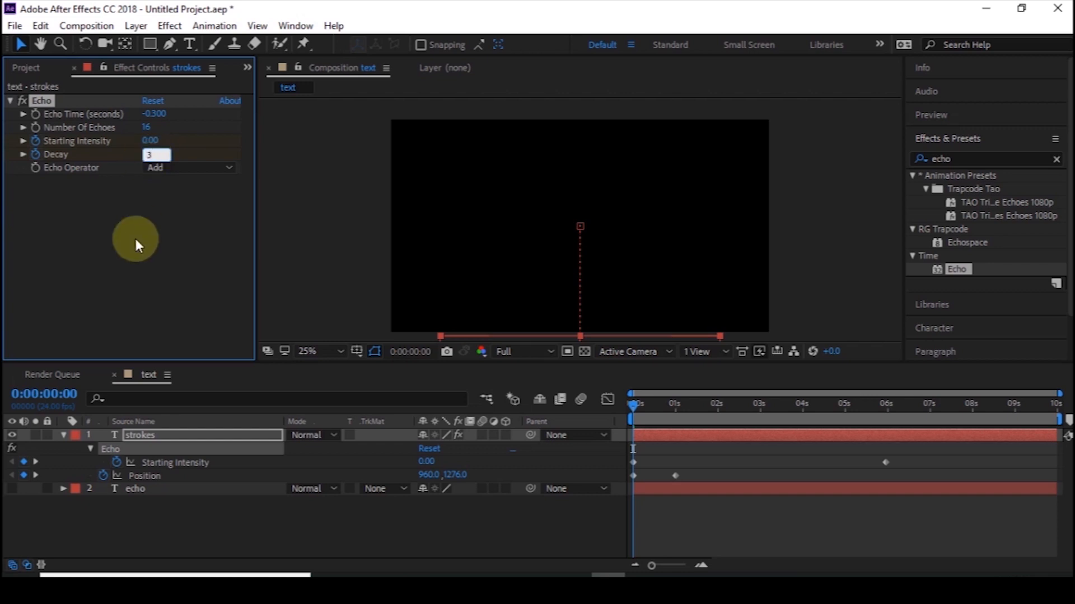
Step: At 0:00:05:00, set the Echo effect's Decay to 0.00 on the strokes layer and preview the animation from the start
click(887, 409)
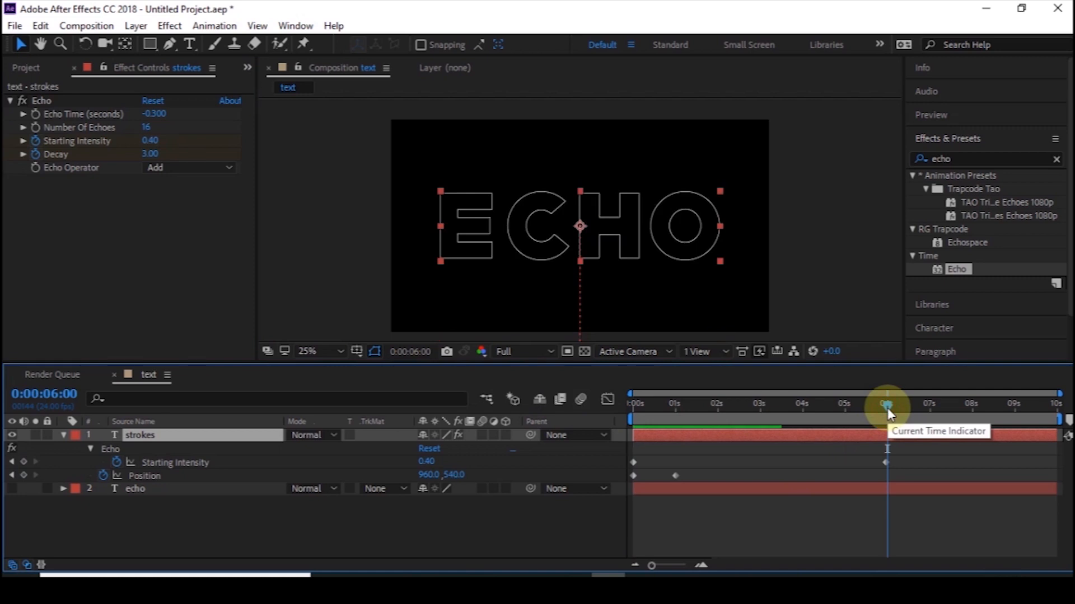
click(845, 406)
click(150, 154)
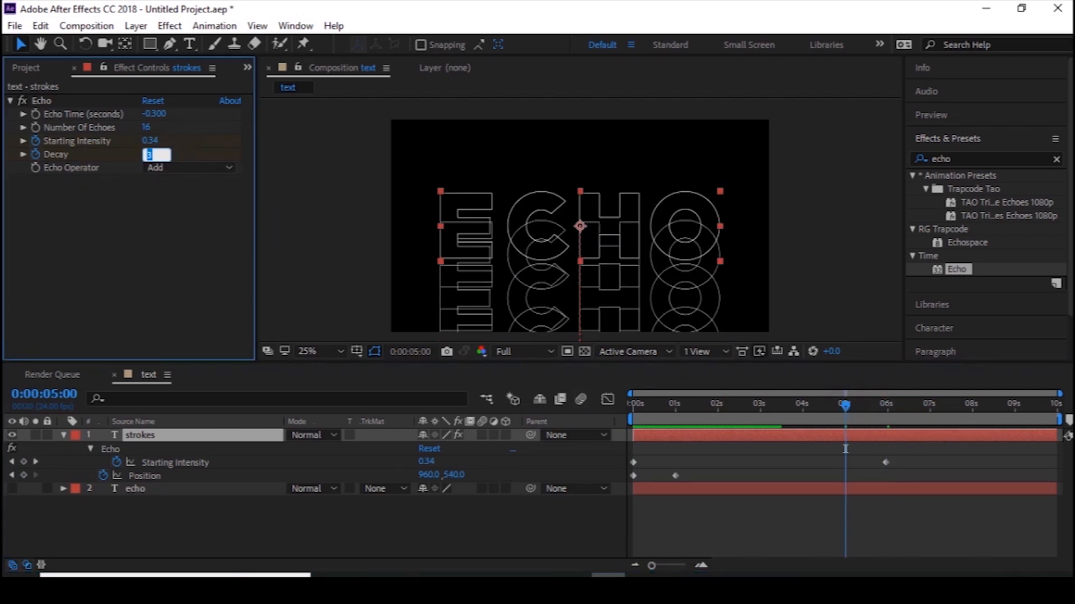
key(Return)
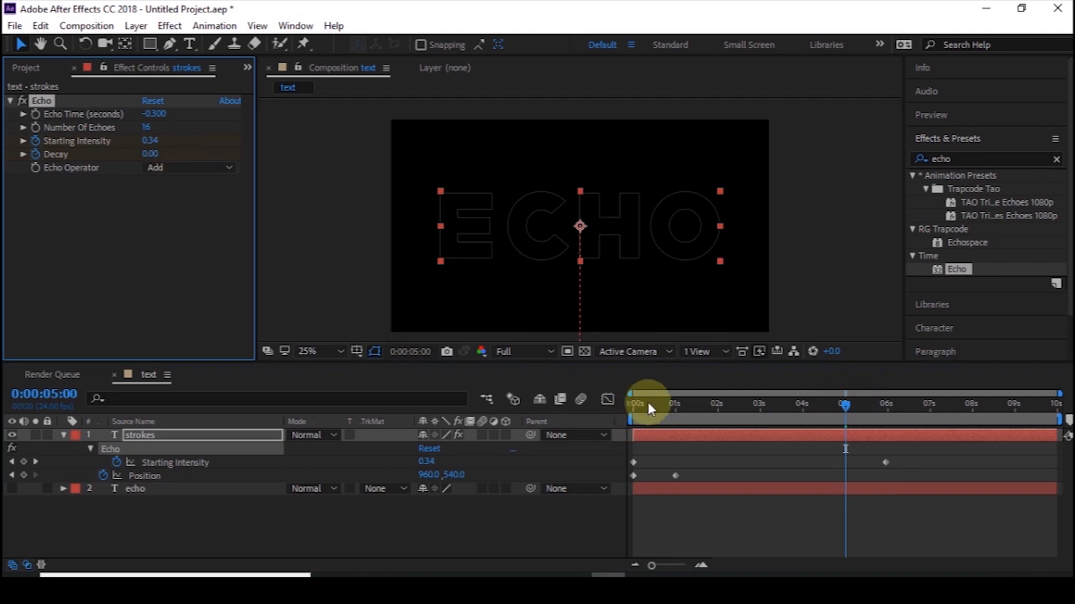
drag(647, 404, 583, 422)
key(space)
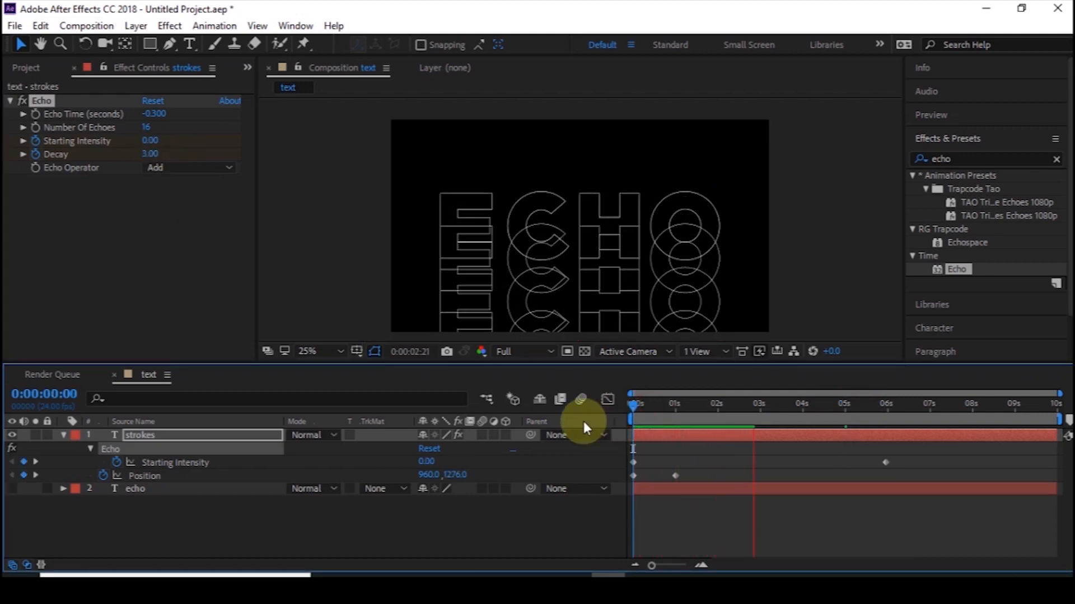
key(space)
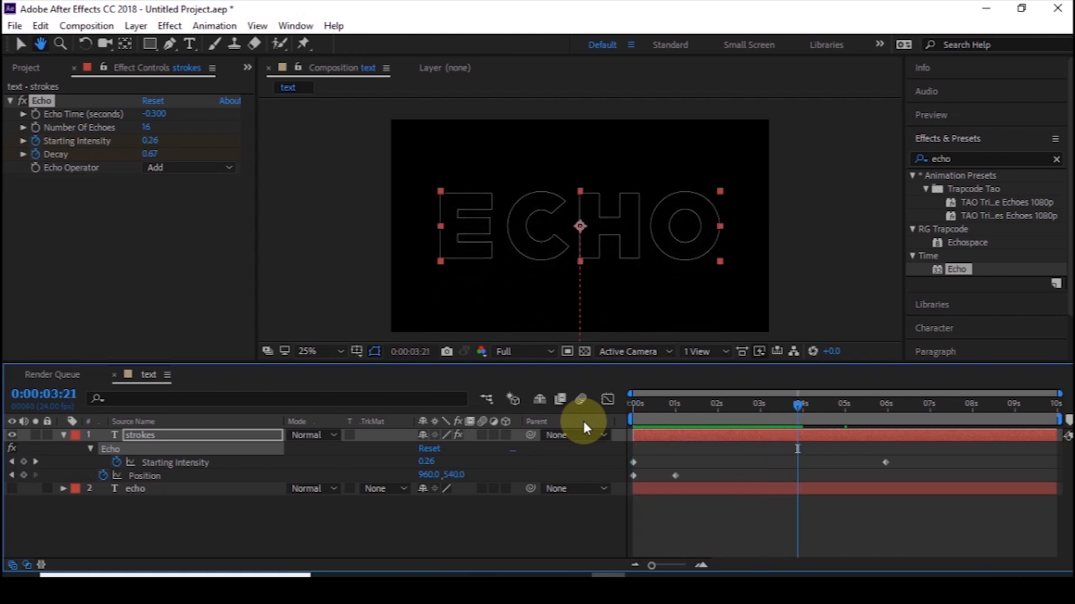
Step: Reveal the strokes layer's Decay keyframes and move the second one to just before 0:00:10:00
drag(799, 403, 868, 402)
click(832, 435)
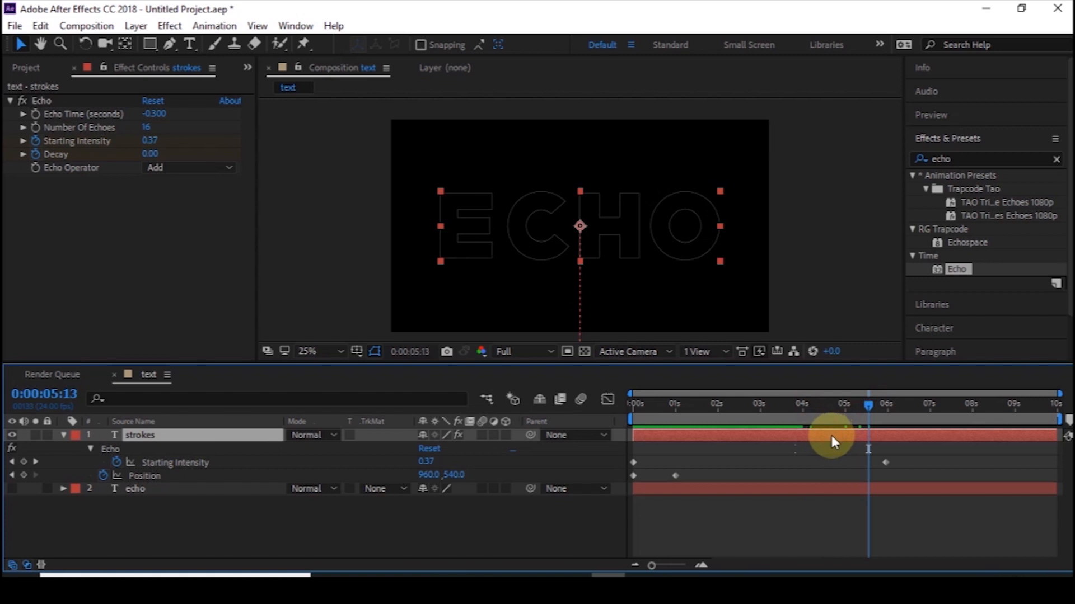
key(u)
key(u)
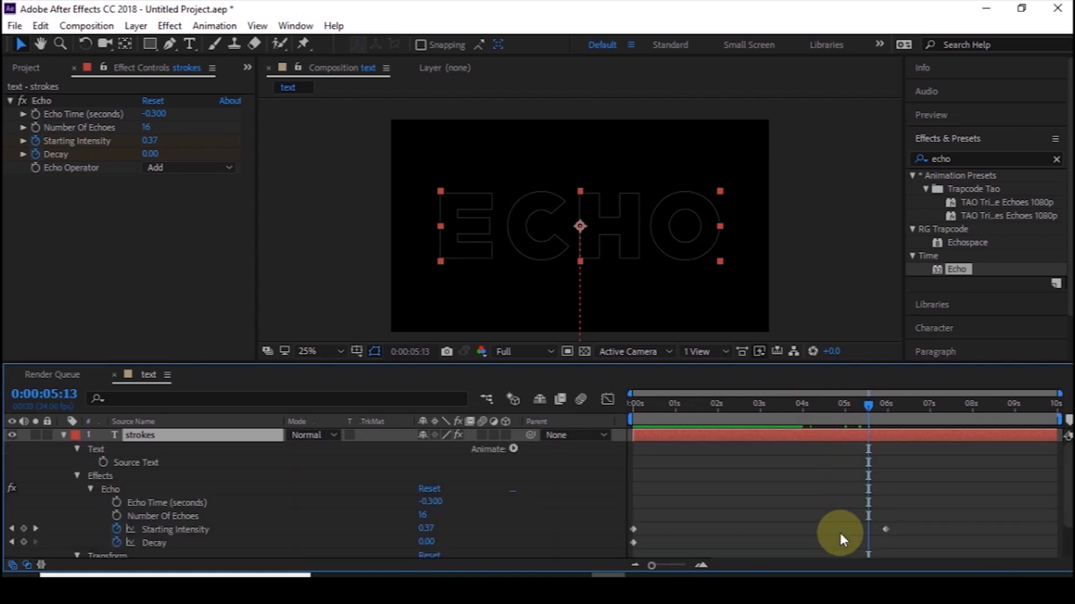
click(846, 542)
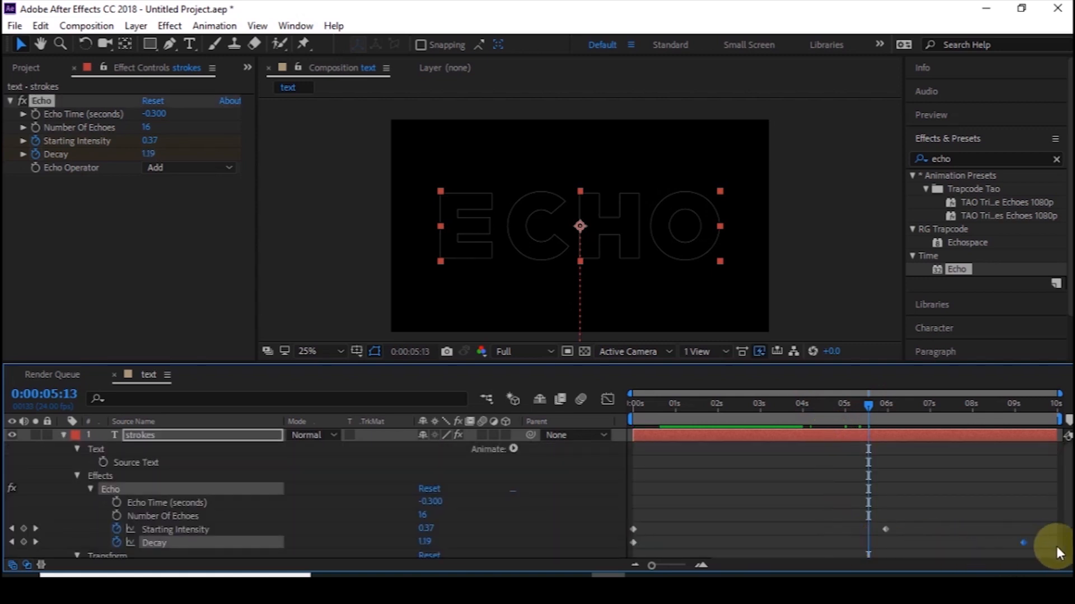
drag(1055, 546, 1050, 545)
Step: Preview the fading echoes from 0:00:04:15
click(829, 403)
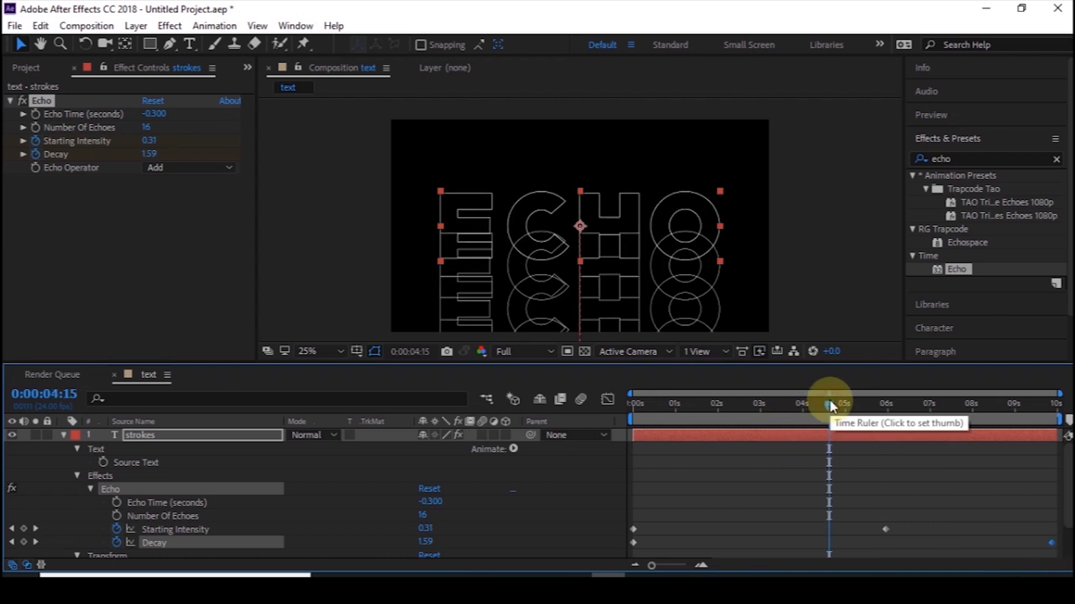
key(space)
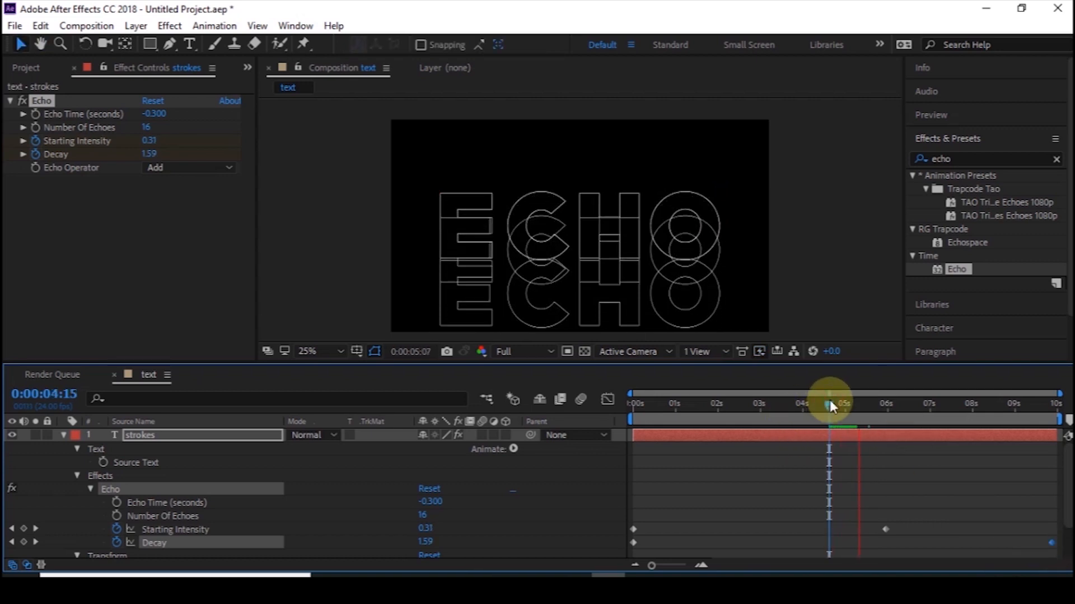
key(space)
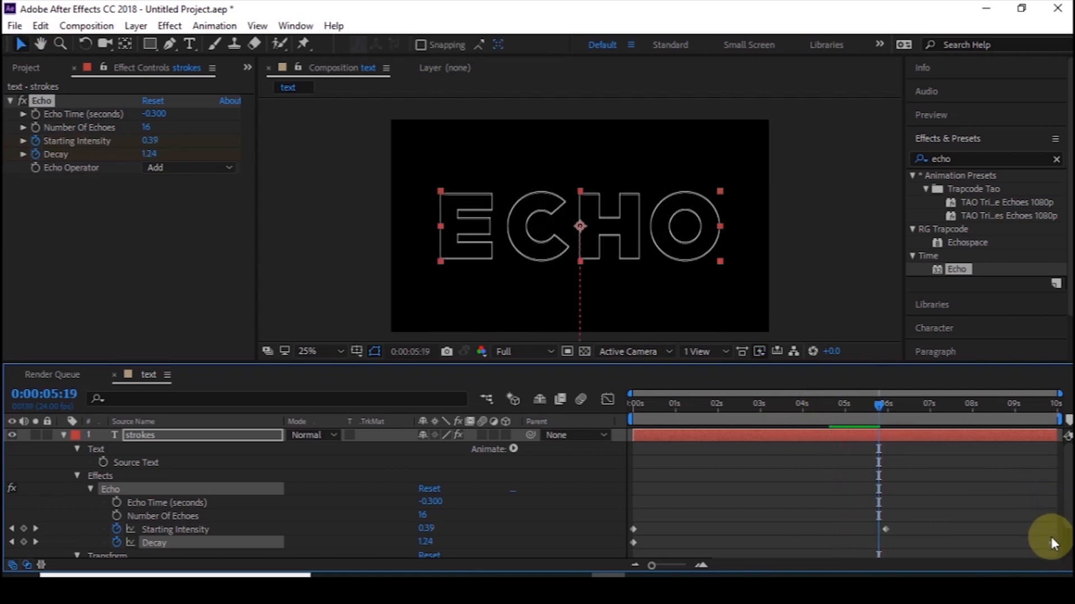
Step: Move the second Decay keyframe back to about 0:00:08:00 and preview the fade from 0:00:04:13
drag(1052, 541, 970, 543)
click(825, 407)
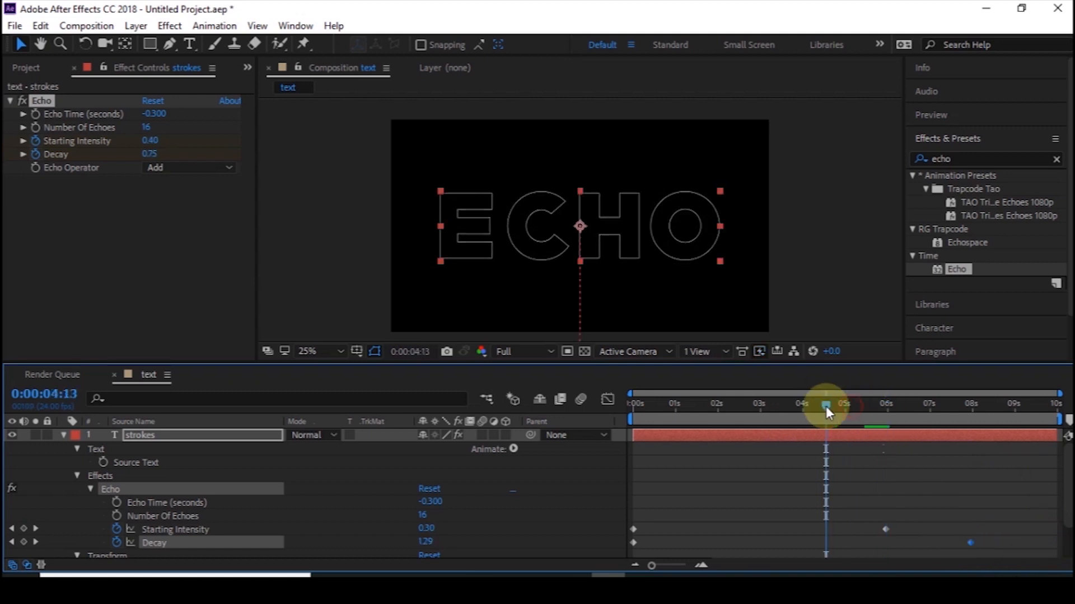
key(space)
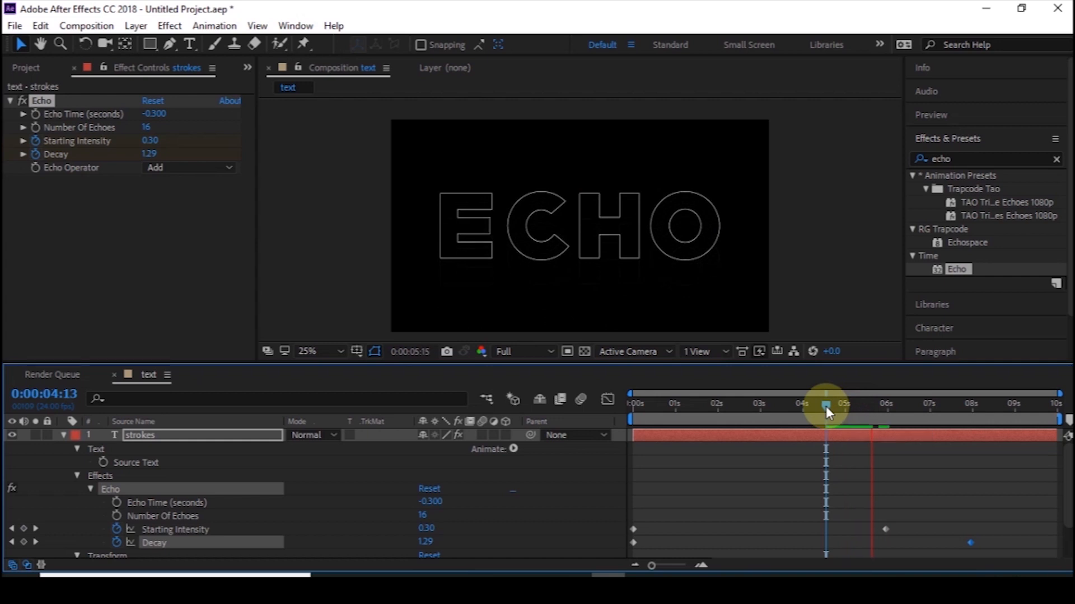
key(space)
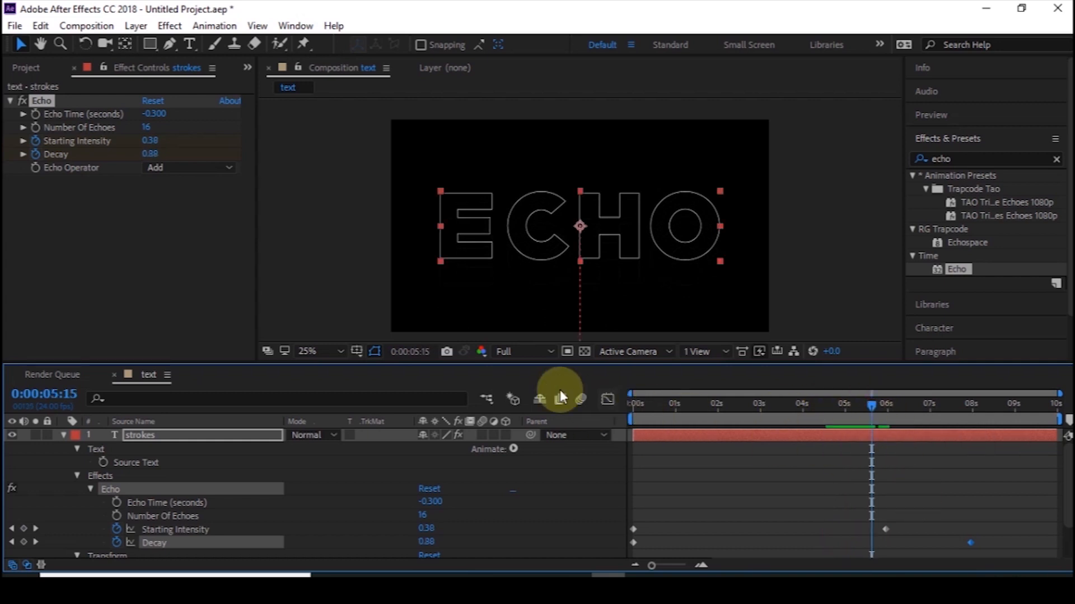
Step: Collapse the strokes layer's properties and preview the whole animation from the start
click(609, 398)
click(608, 399)
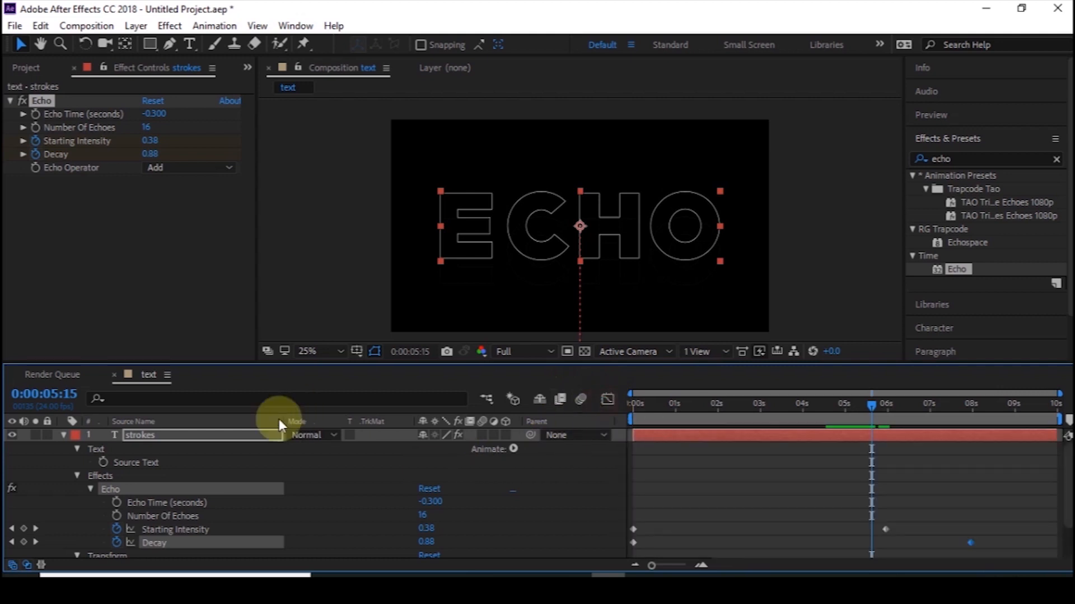
click(64, 434)
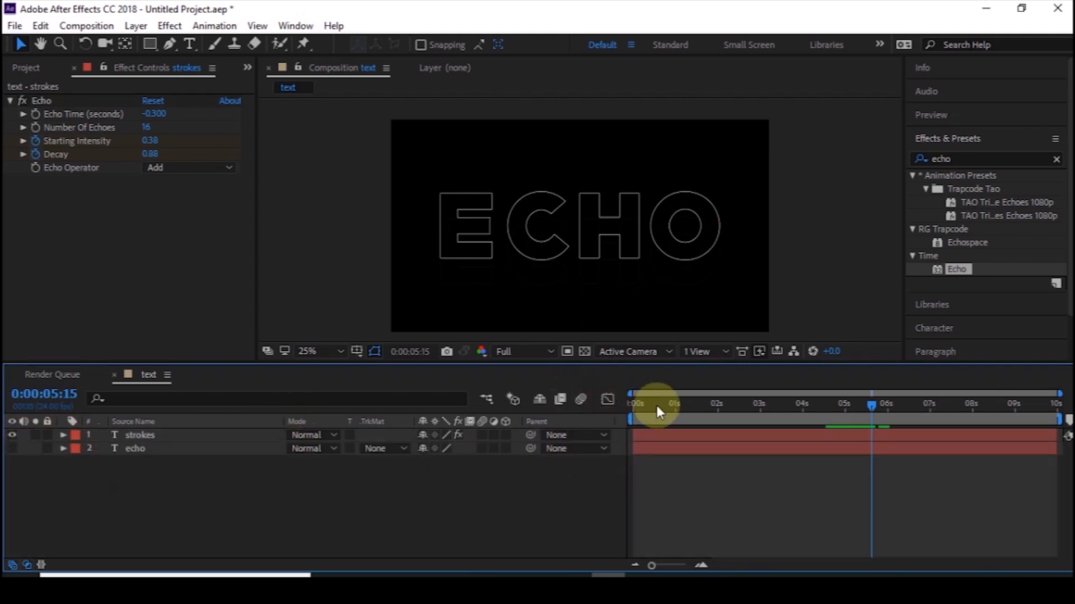
key(Home)
key(space)
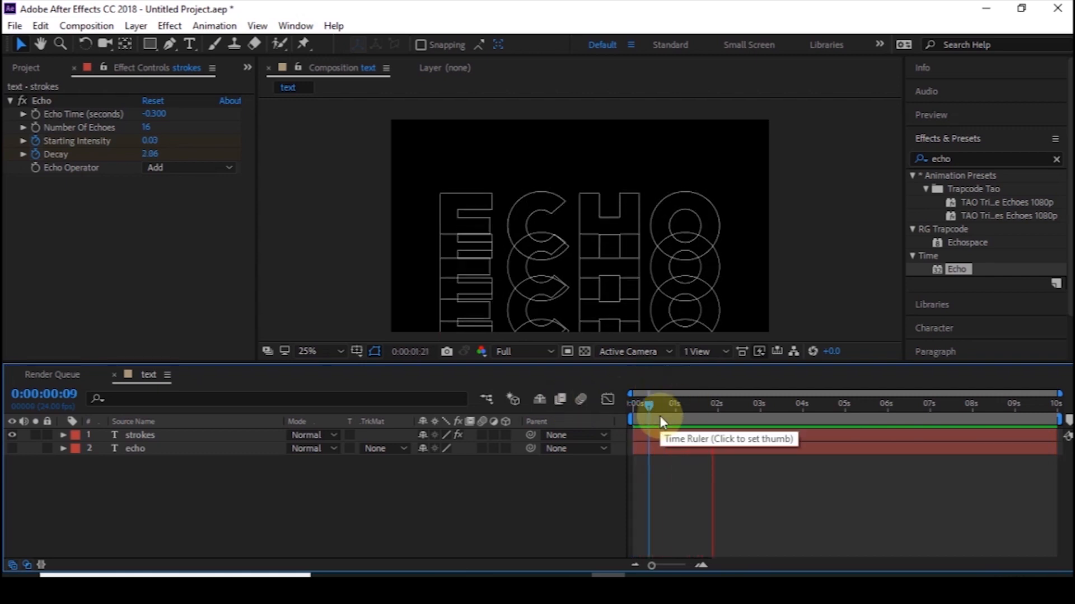
mouse_move(660, 416)
mouse_down()
mouse_move(626, 411)
mouse_move(653, 403)
mouse_up()
Step: Show the filled echo text layer temporarily, preview it with the strokes from the start, and hide it again
click(13, 449)
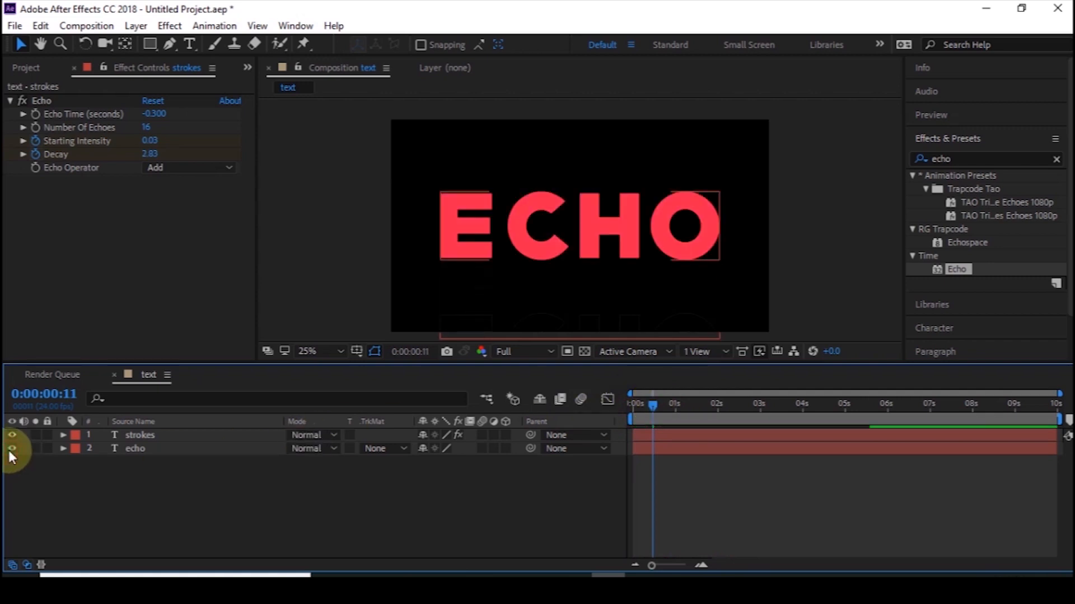
key(Home)
key(space)
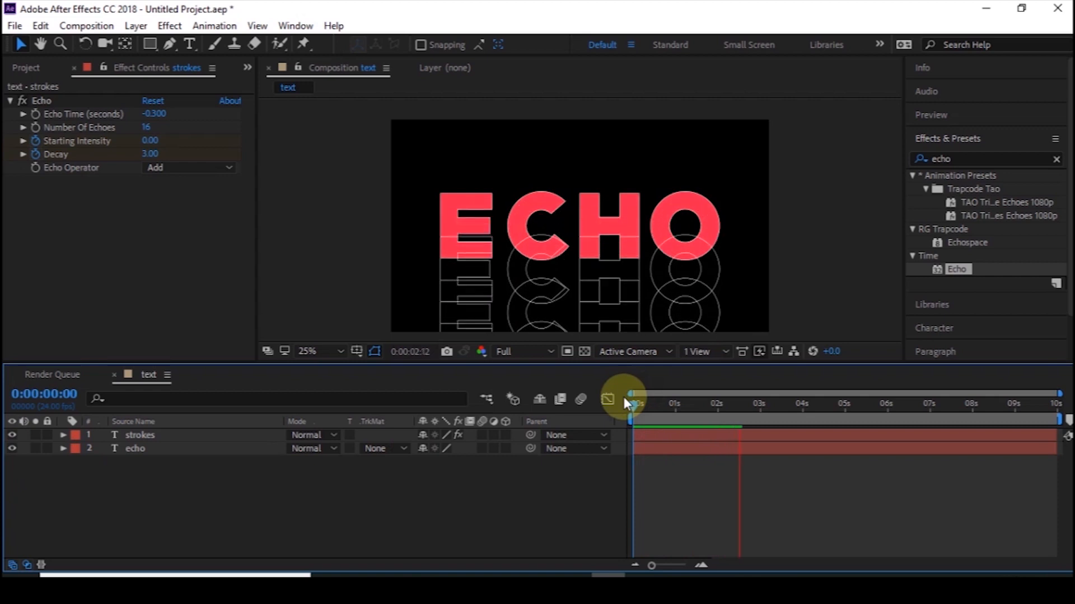
key(space)
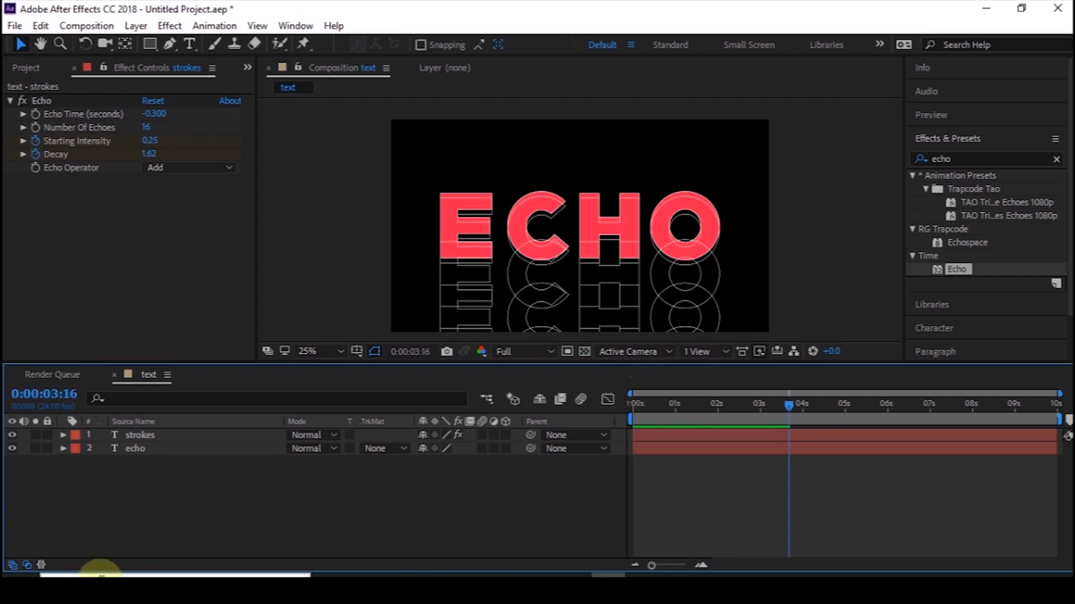
click(13, 448)
Step: Duplicate the strokes layer
click(175, 437)
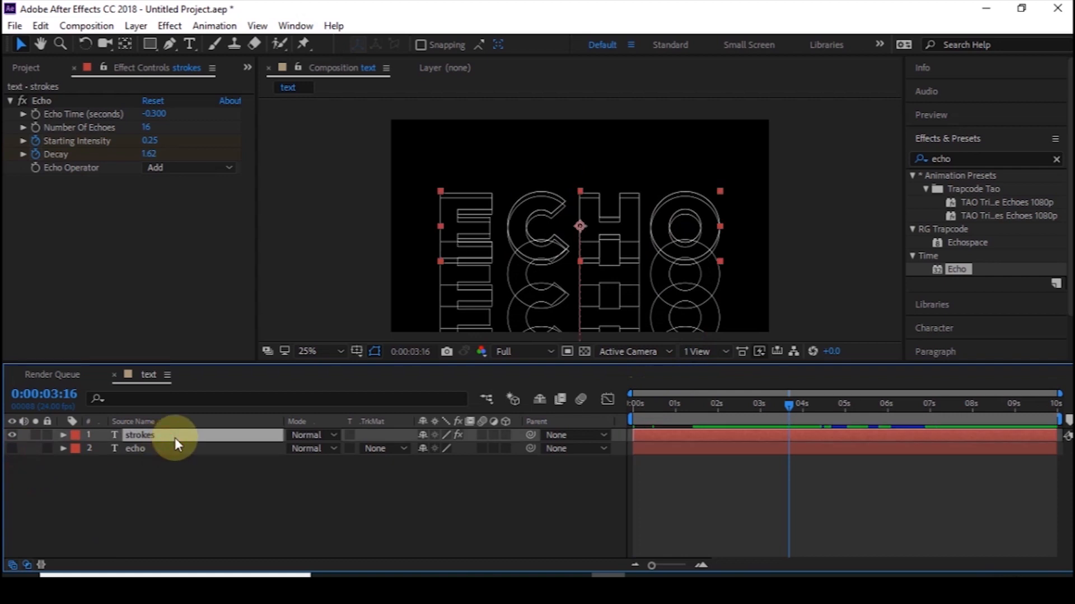
key(ctrl+d)
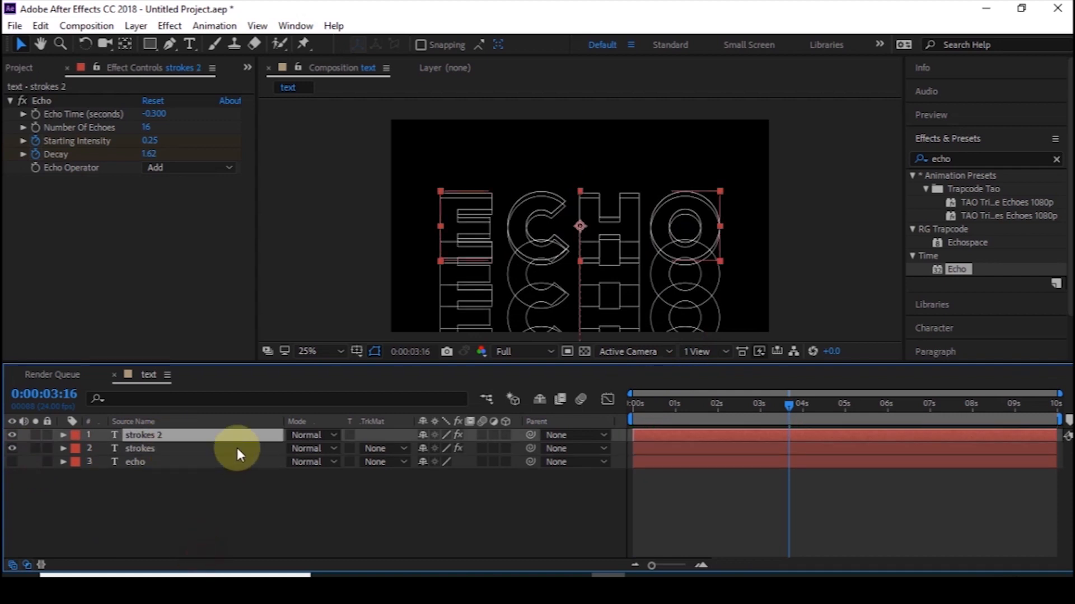
Step: Save the project on Local Disk (D:) under the file name "text echo"
key(ctrl+s)
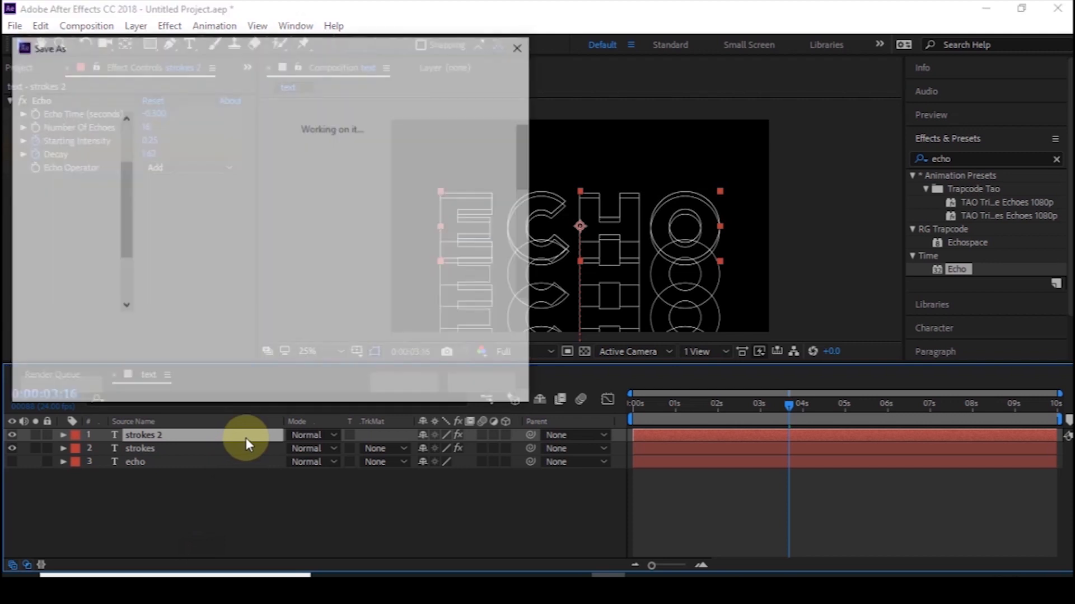
scroll(323, 225, down, 5)
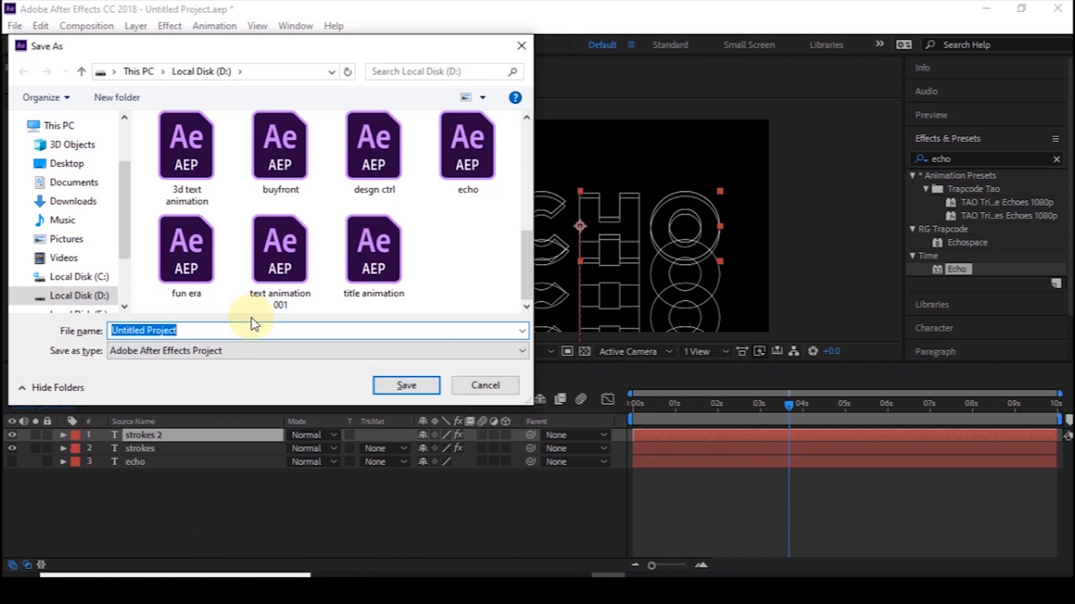
text(text echo)
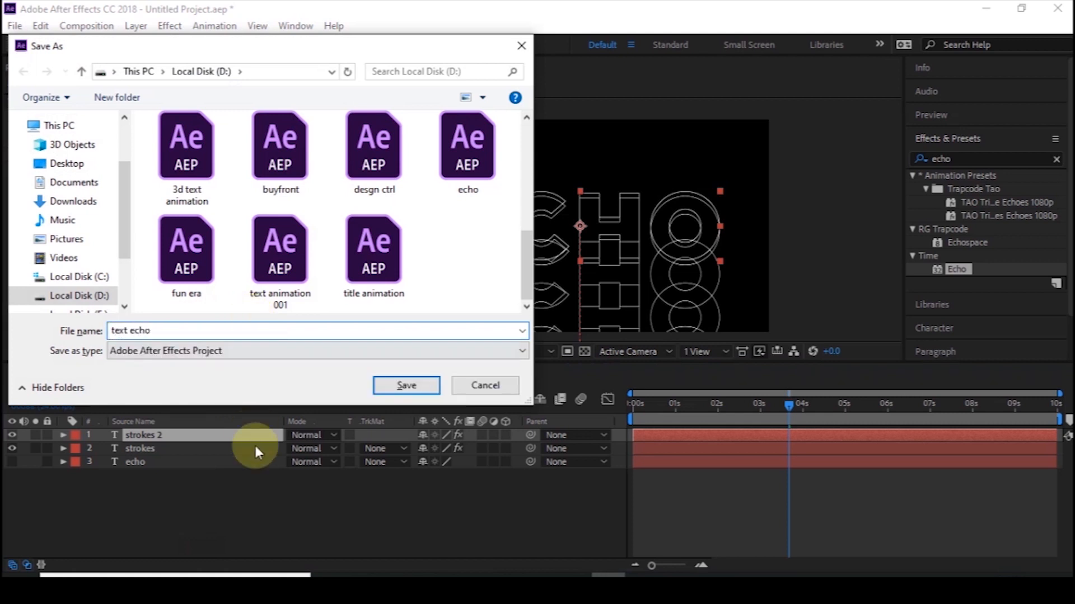
click(400, 386)
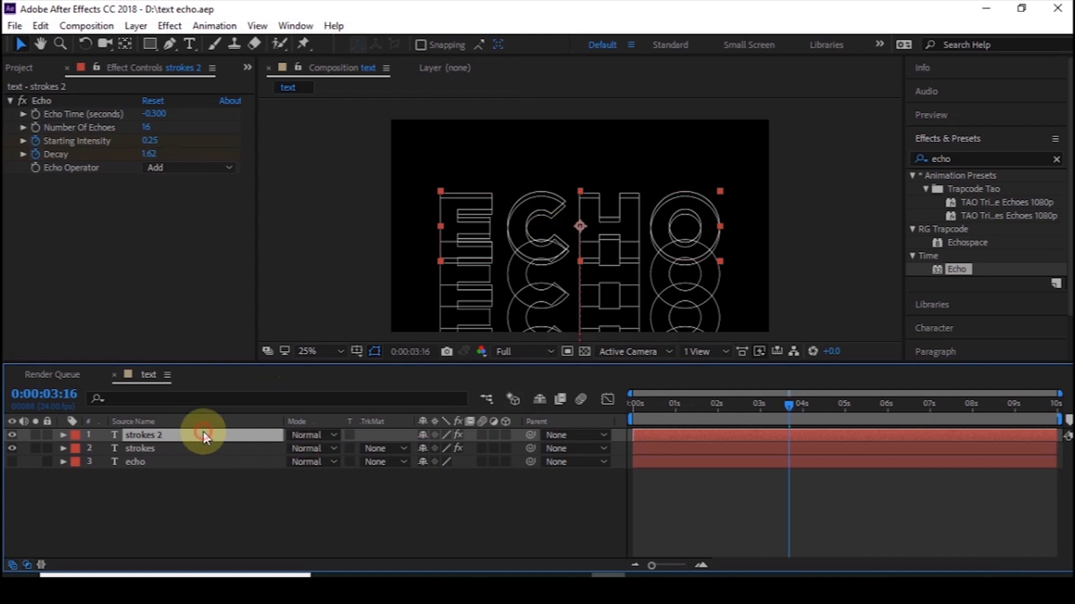
Step: At 0:00:00:00, move the strokes 2 layer's starting Position above the frame to 960.0, -188.0
click(746, 404)
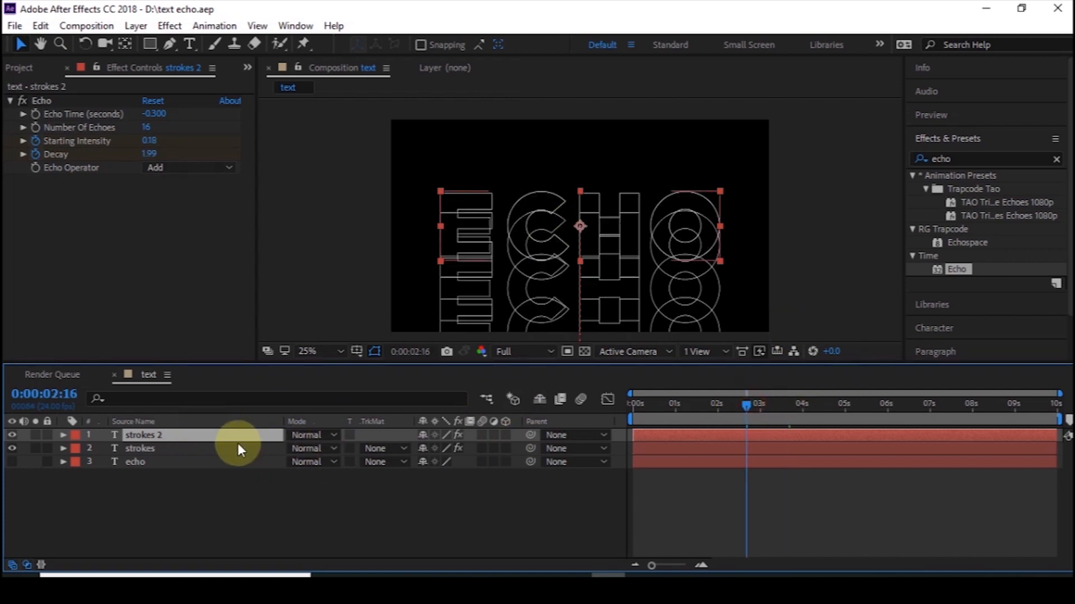
key(p)
click(630, 405)
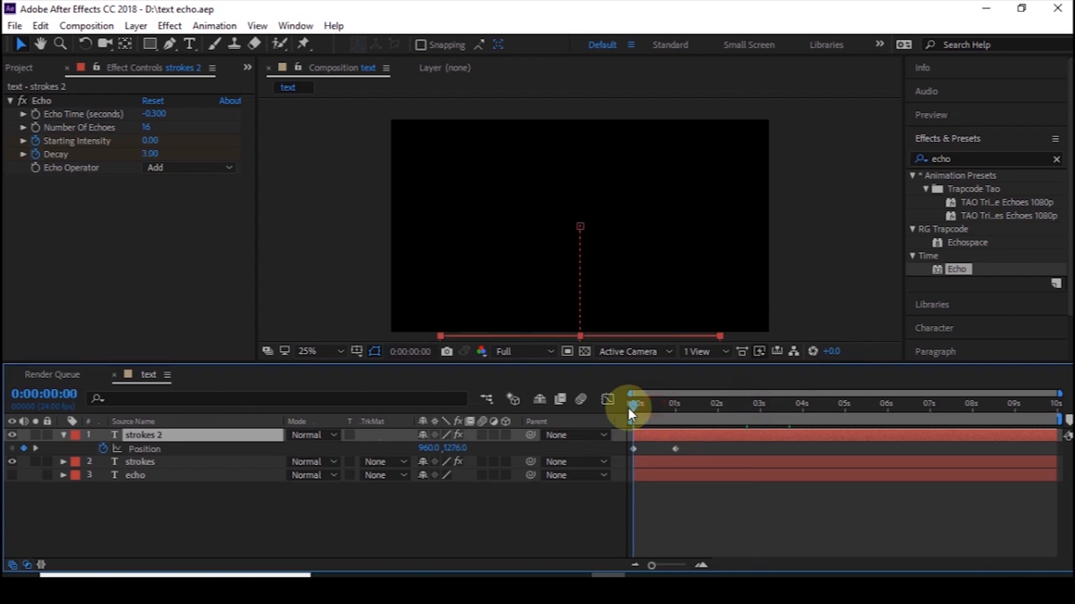
key(comma)
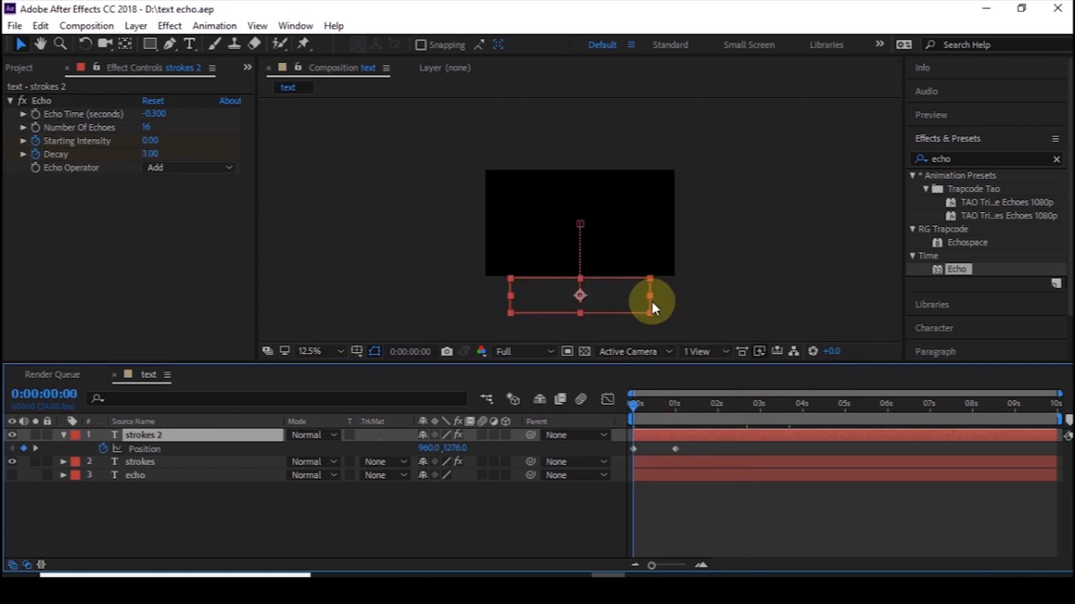
click(612, 305)
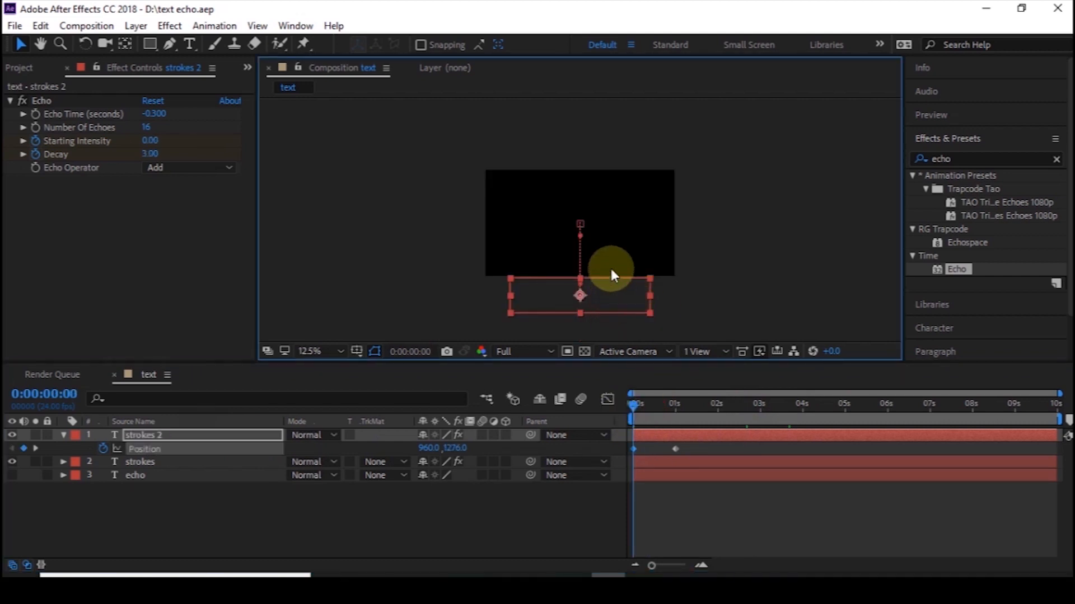
mouse_move(611, 280)
mouse_down()
mouse_move(615, 150)
mouse_move(616, 163)
mouse_up()
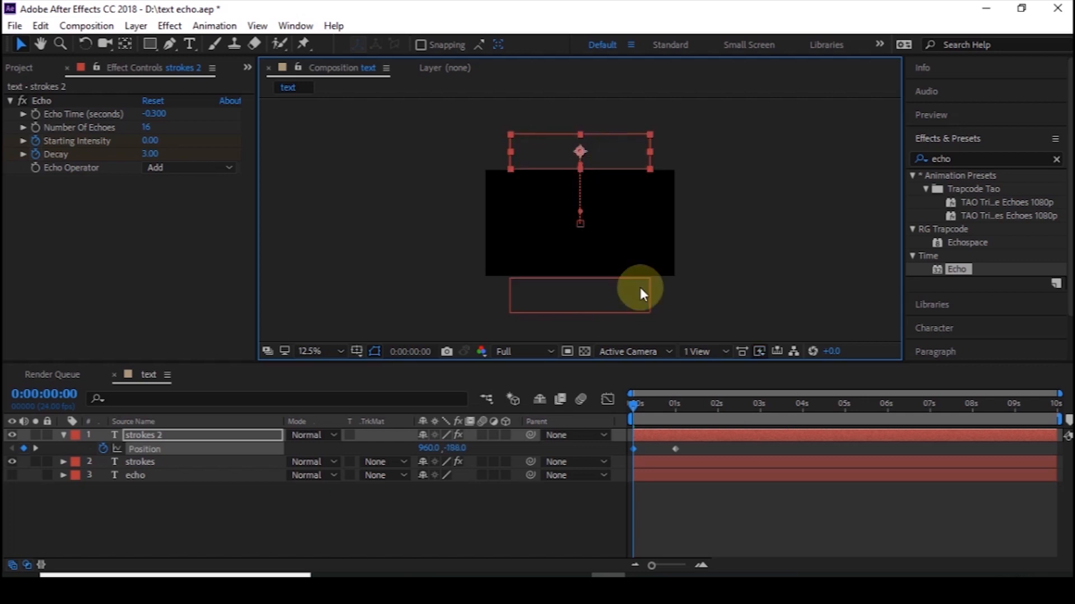
Step: Preview the echoes of both strokes layers, making the filled echo text layer visible for the replay from 0:00:04:04
key(space)
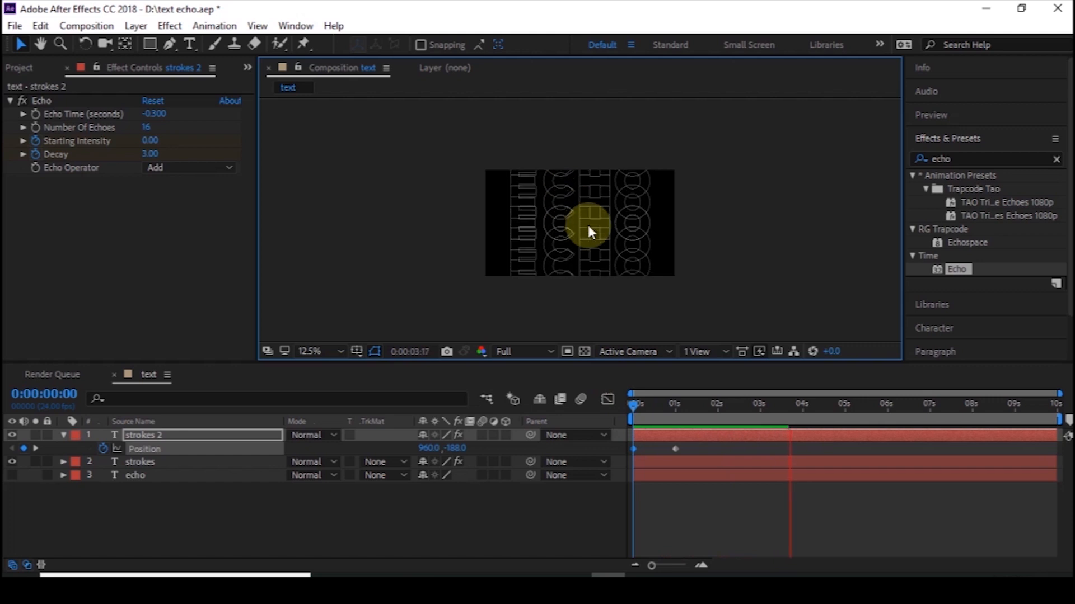
scroll(587, 223, up, 2)
key(space)
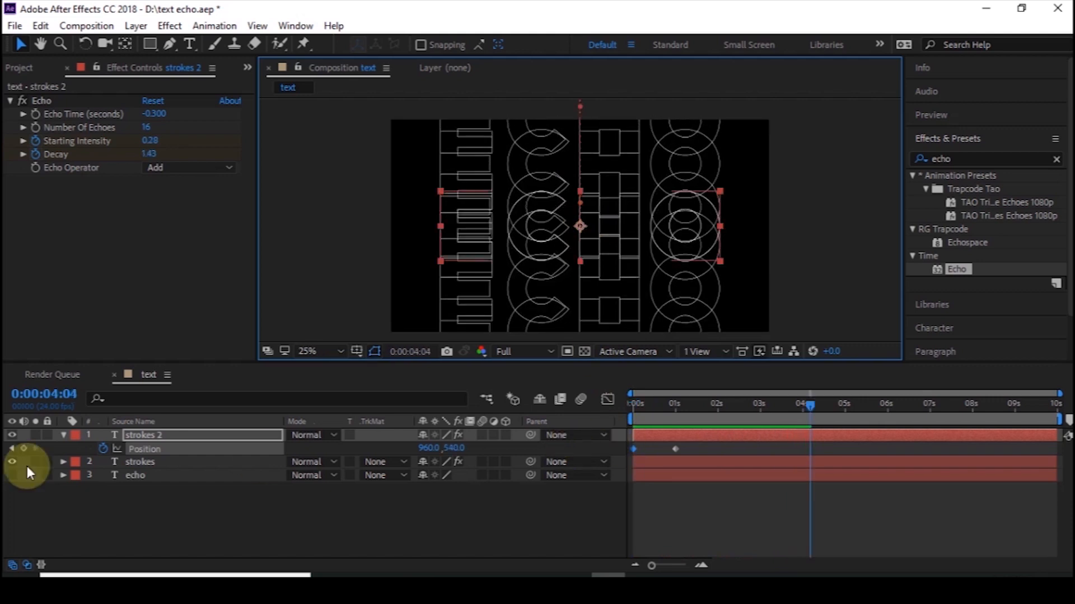
click(12, 475)
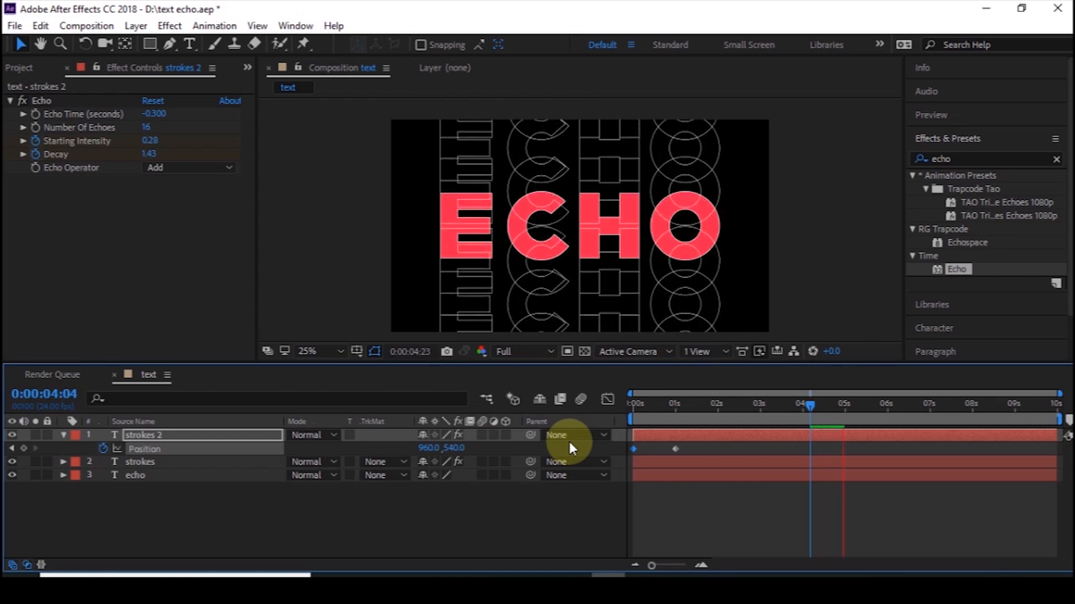
key(space)
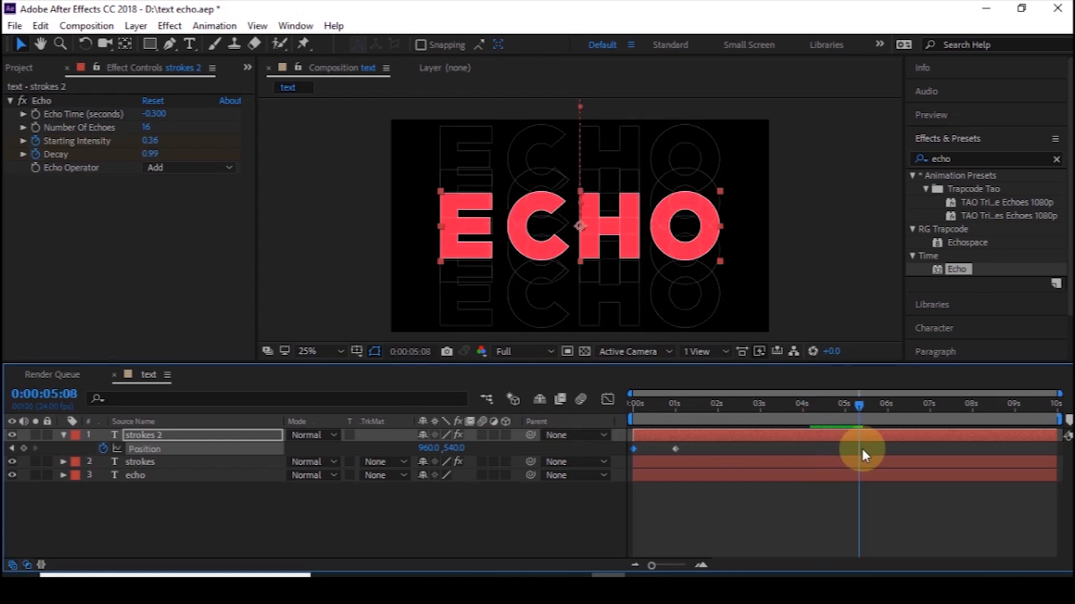
Step: Preview the echo animation from 0:00:00:00
drag(674, 407, 584, 419)
key(space)
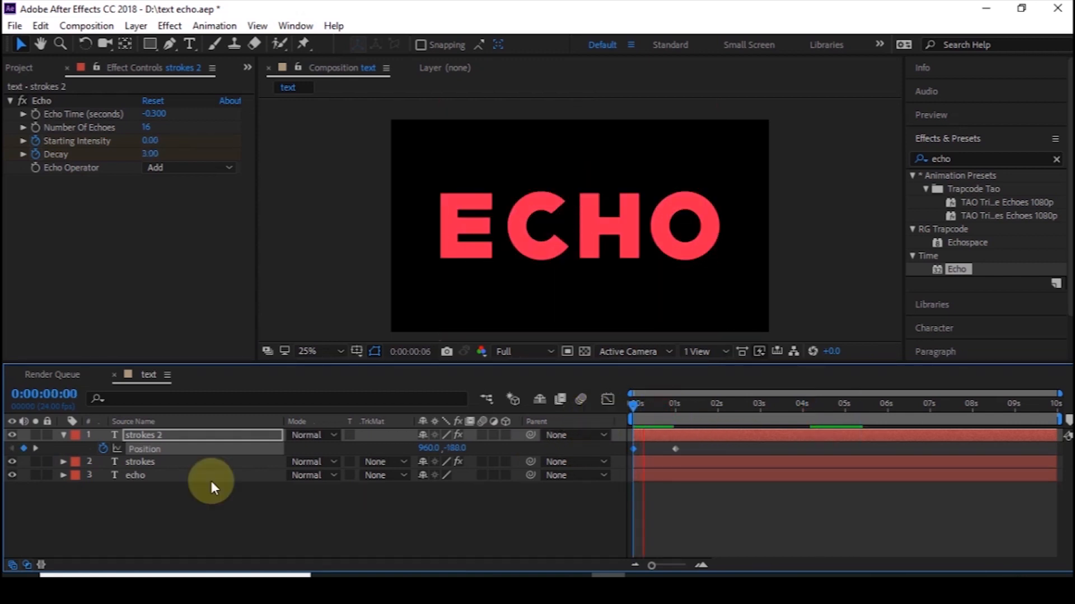
key(space)
Step: Trim the start of the filled echo layer to 0:00:01:23 and check the frames around the cut
drag(650, 405, 717, 403)
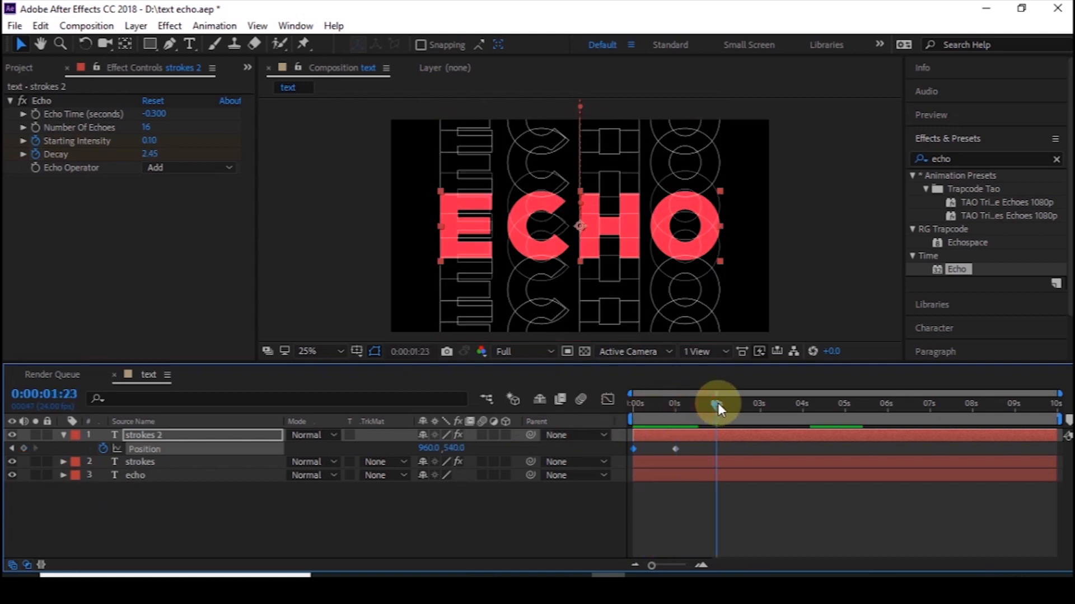
click(720, 482)
click(731, 479)
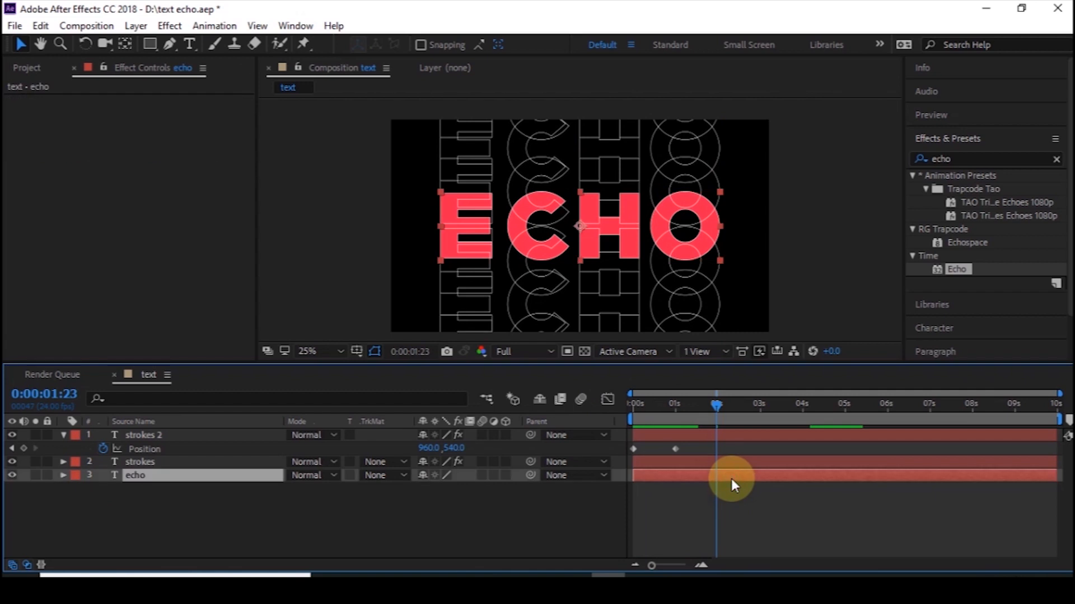
key(alt+bracketleft)
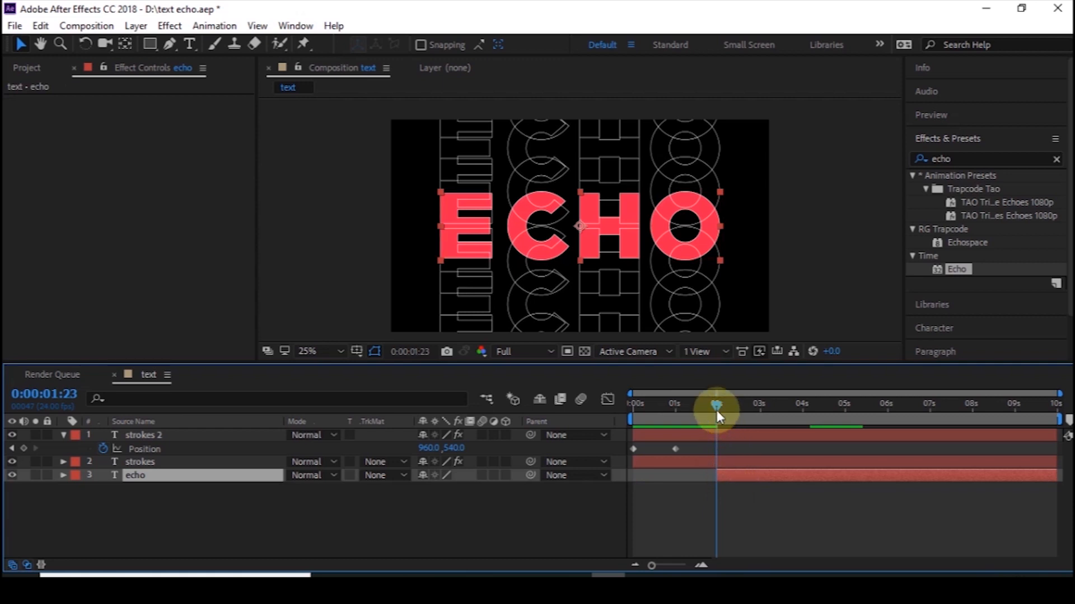
drag(717, 409, 713, 405)
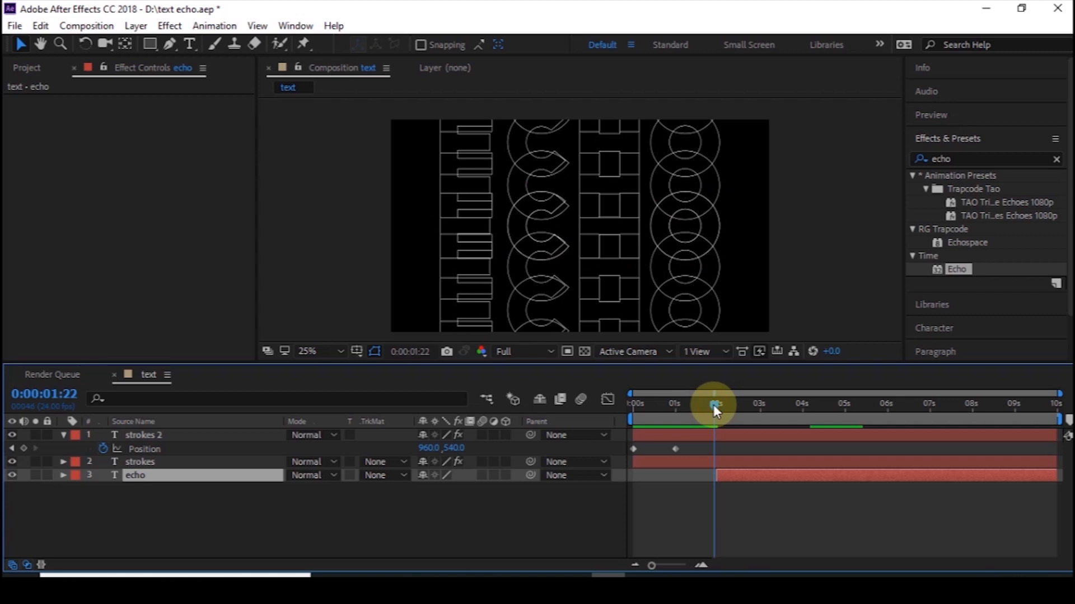
drag(714, 405, 716, 404)
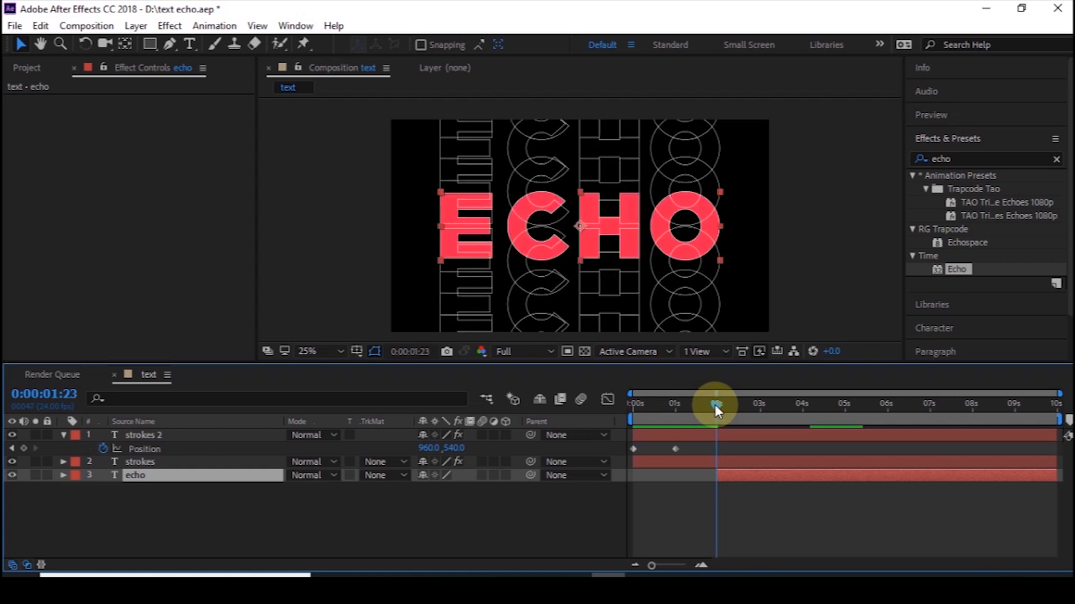
key(Page_Up)
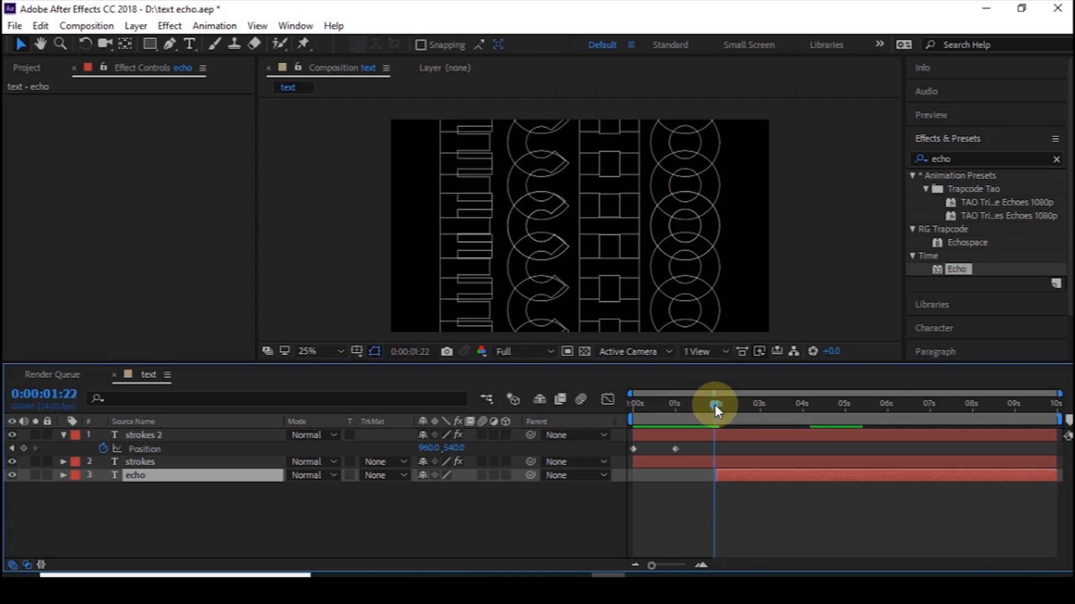
key(Page_Down)
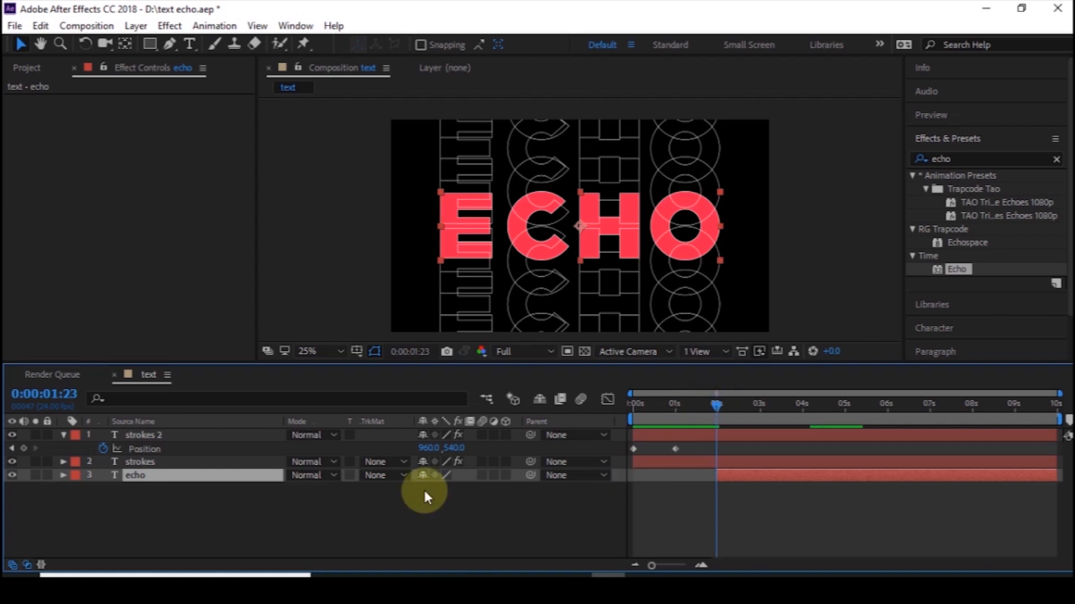
Step: Keyframe the echo layer's Opacity on consecutive frames from 0:00:01:23 to 0:00:02:02, alternating 0%, 100%, 0% and 100%
key(t)
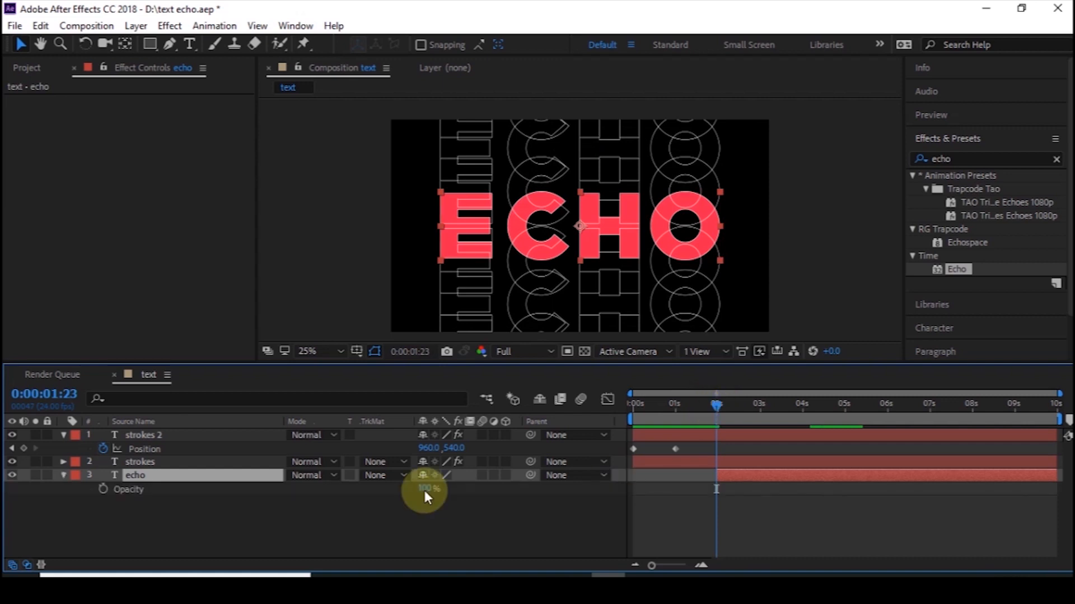
click(103, 489)
drag(425, 488, 4, 510)
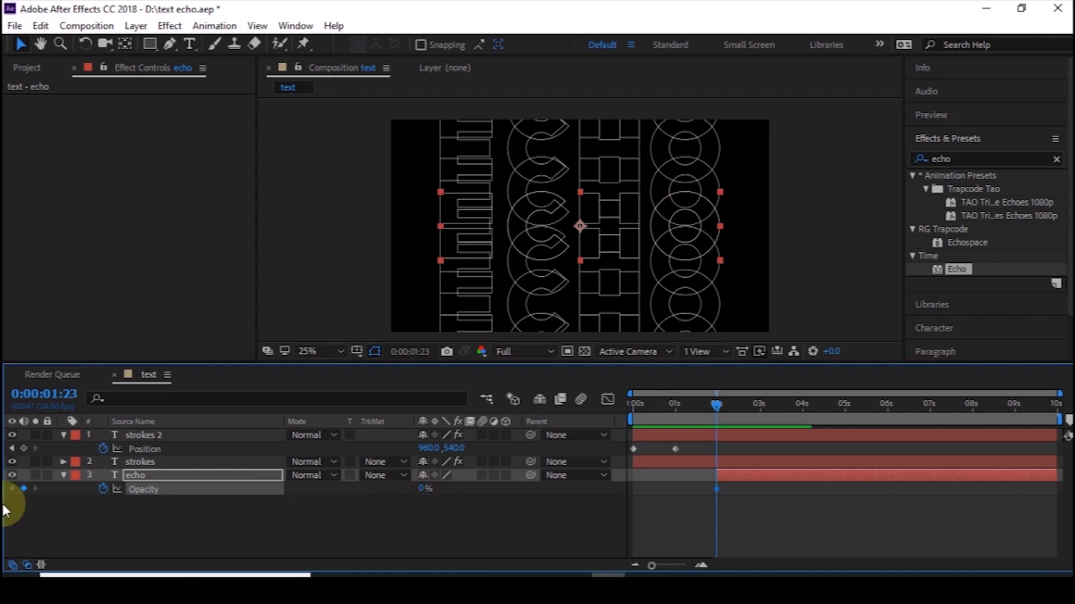
key(Page_Down)
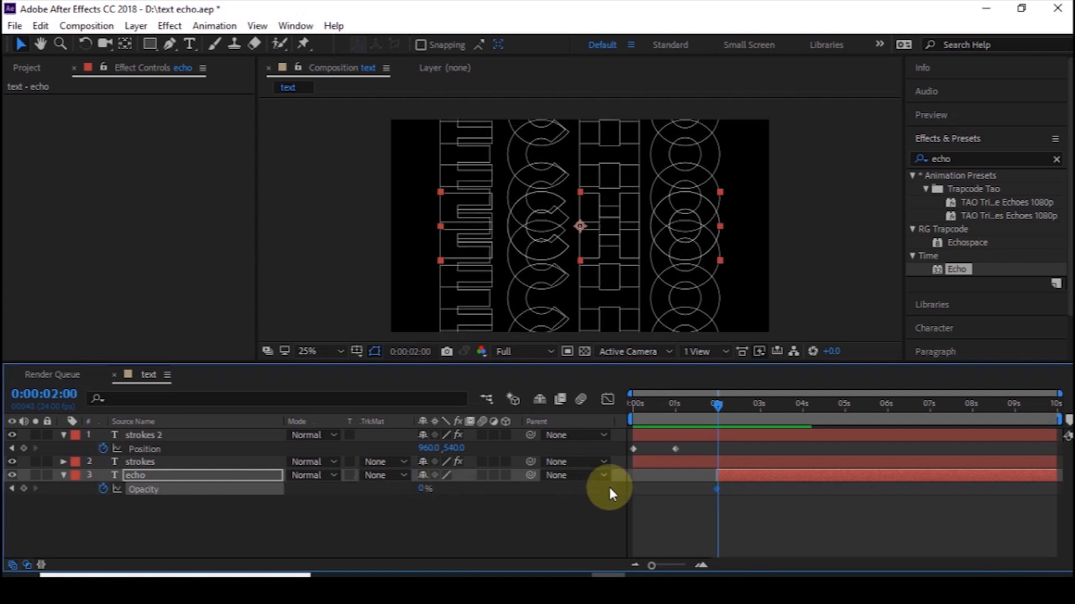
drag(421, 493, 765, 493)
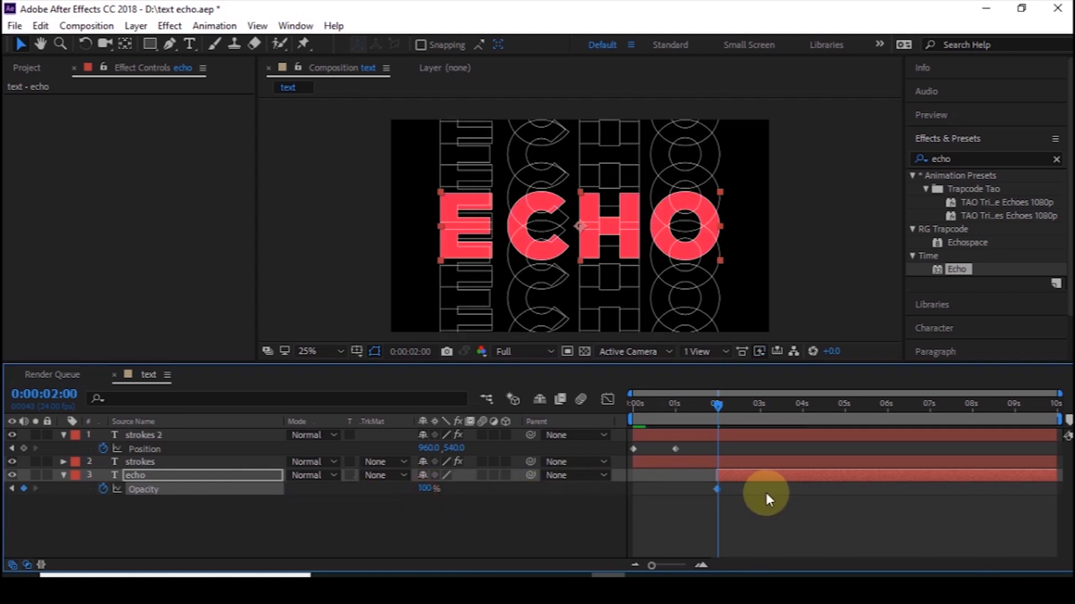
key(Page_Down)
drag(427, 497, 91, 496)
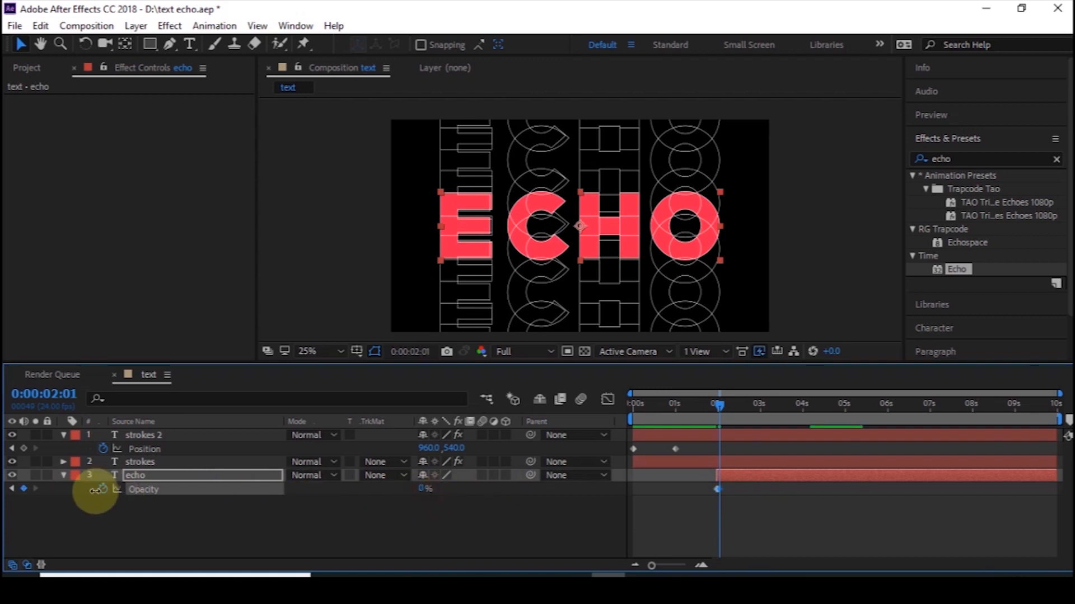
key(Page_Down)
drag(420, 496, 720, 492)
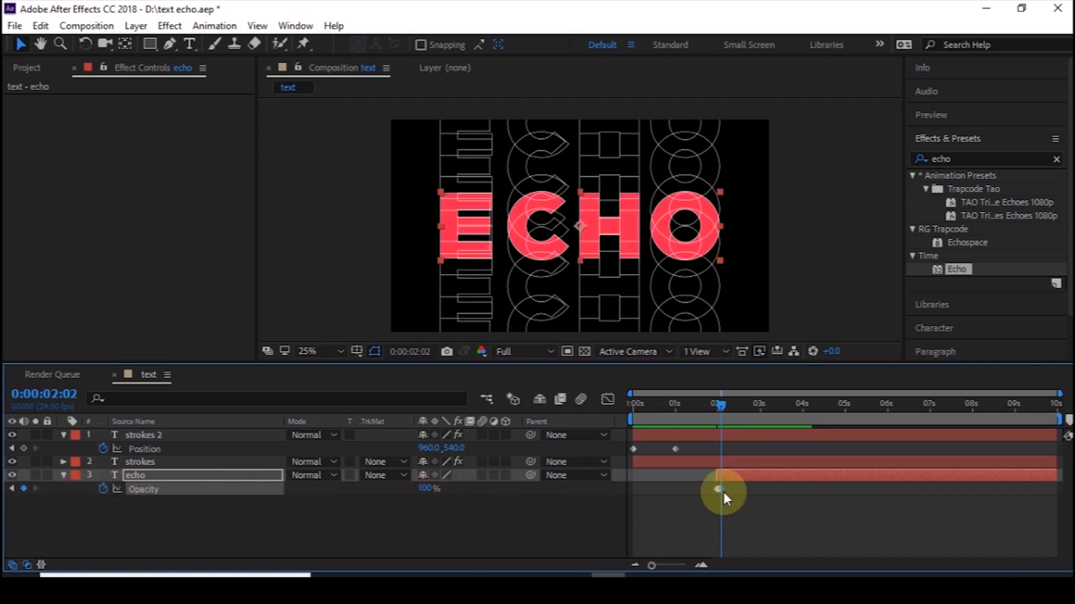
Step: Continue the echo layer's Opacity flicker from 0:00:02:03 to 0:00:02:06, alternating 0% and 100% on each frame
key(Page_Down)
drag(427, 495, 11, 492)
key(Page_Down)
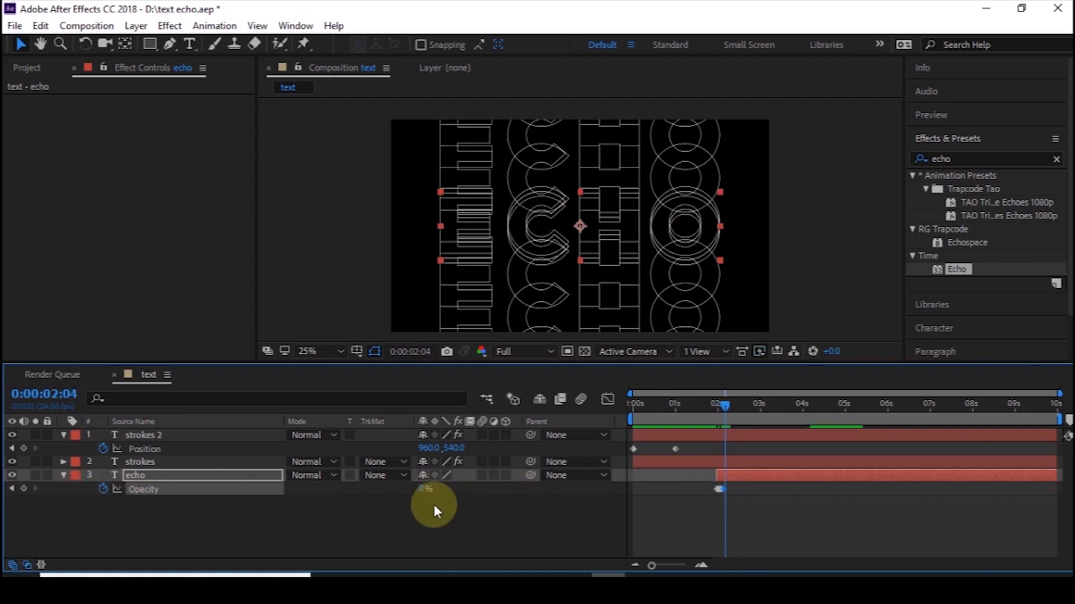
drag(419, 488, 861, 494)
key(Page_Down)
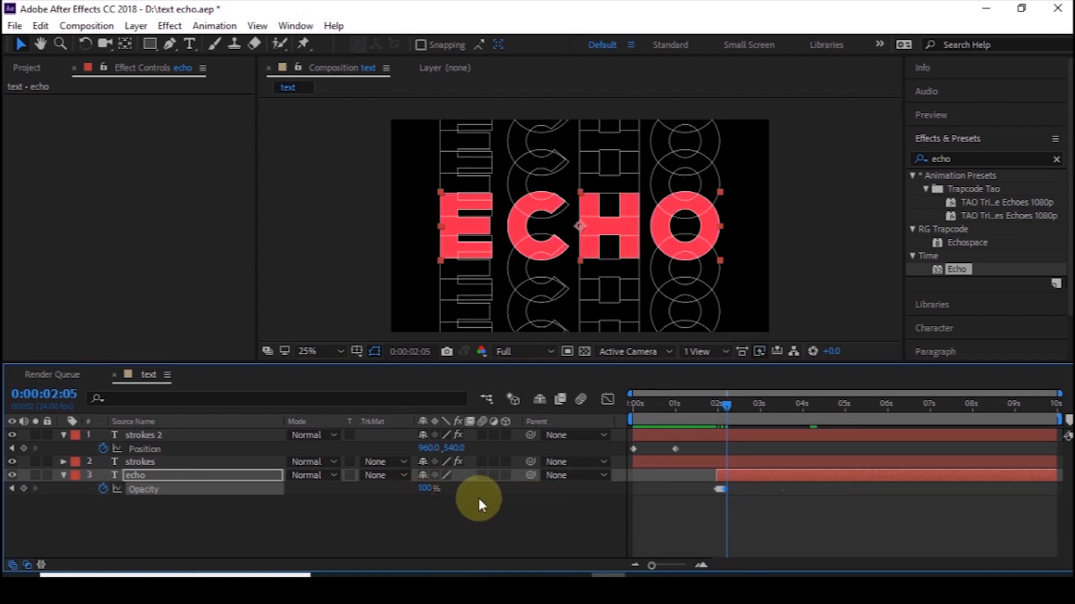
drag(423, 493, 95, 494)
key(Page_Down)
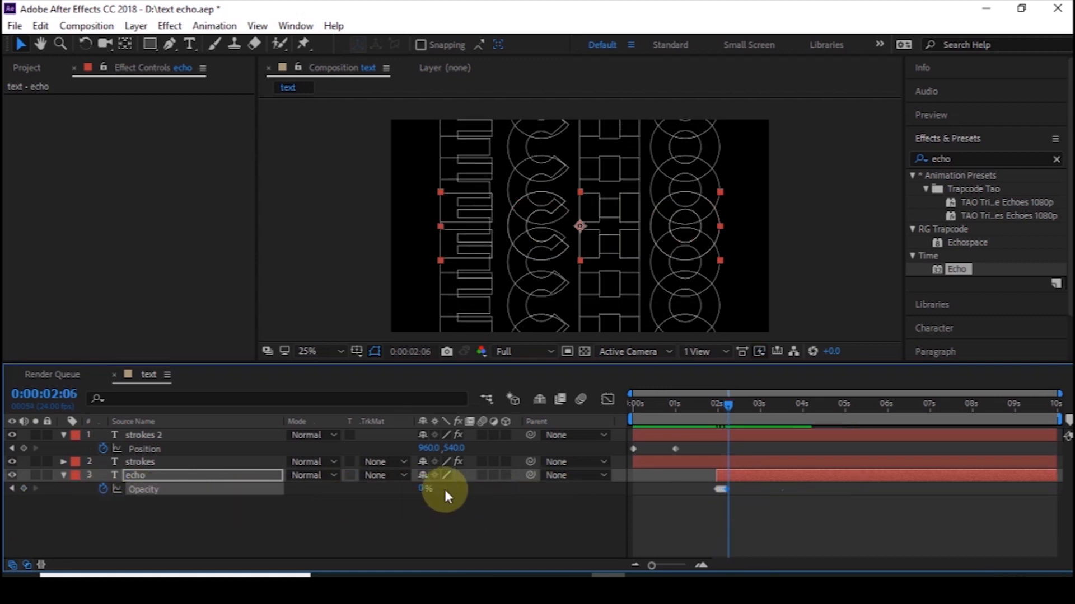
drag(418, 488, 764, 500)
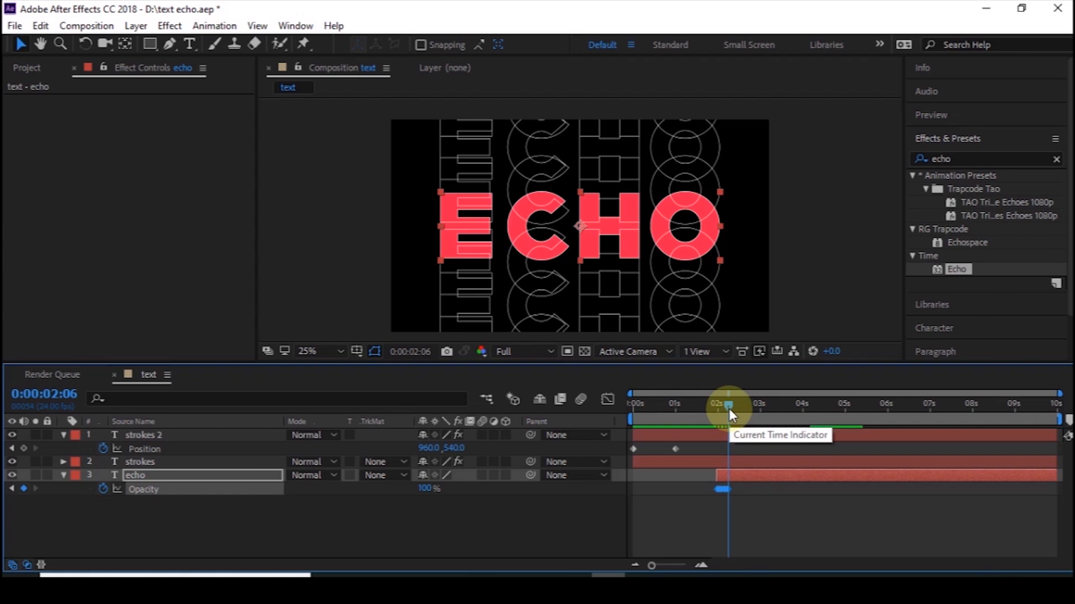
Step: Paste a copy of the echo layer's Opacity flicker keyframes directly after the original ones
drag(728, 409, 707, 410)
key(ctrl+v)
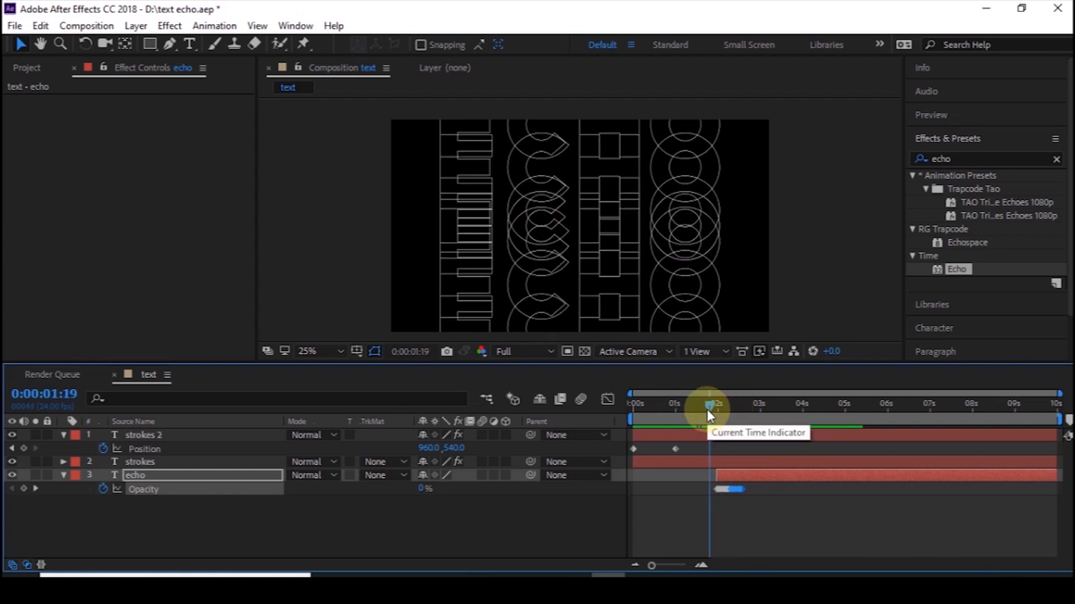
key(k)
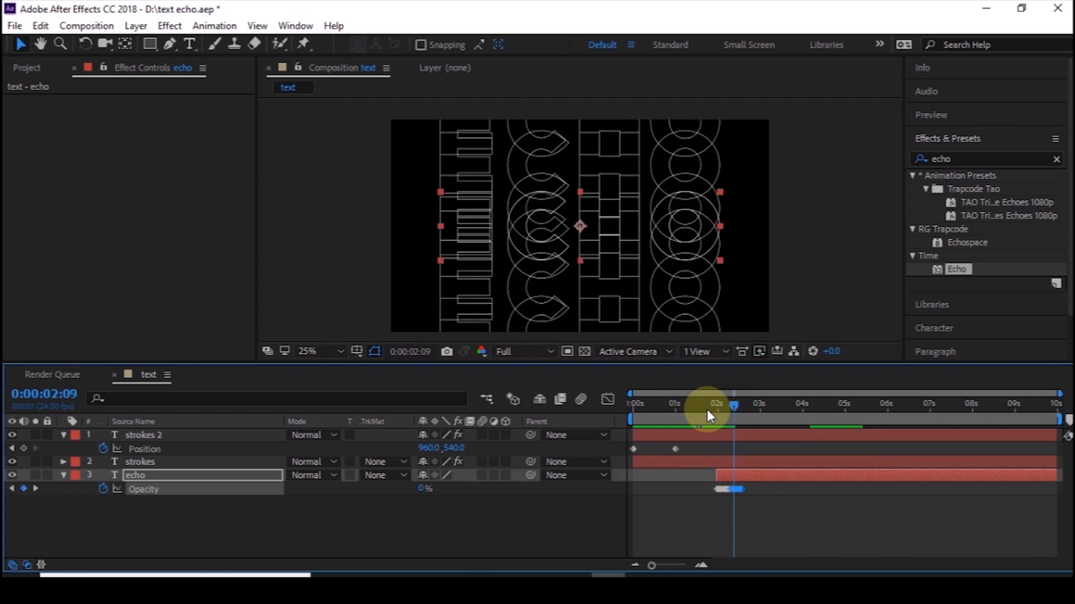
Step: Preview the flickering echo text from 0:00:00:00 and check individual frames around the two-second mark
key(space)
key(space)
drag(698, 410, 605, 411)
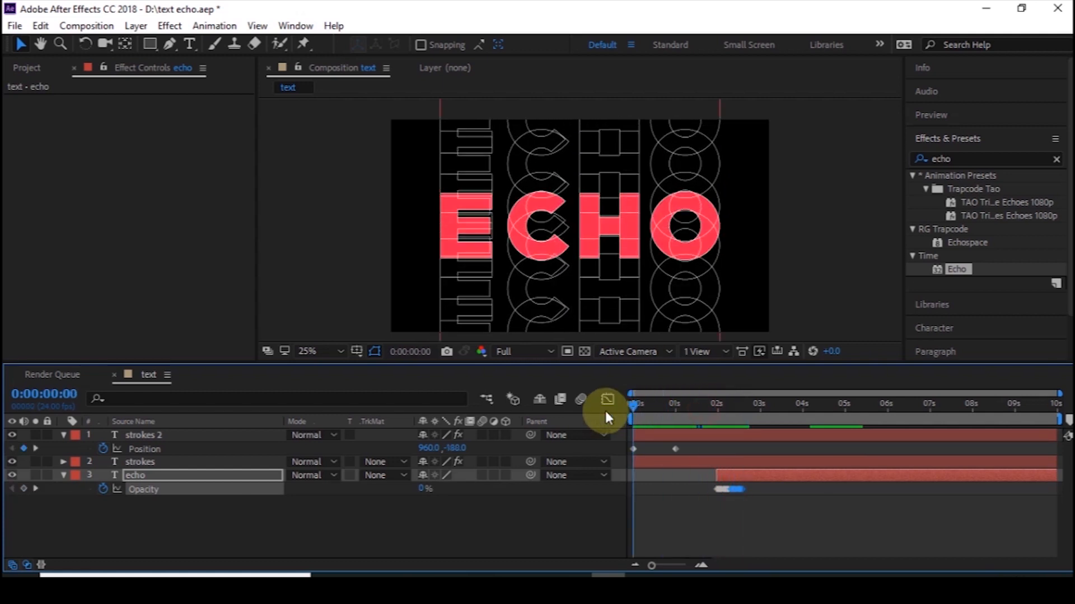
key(space)
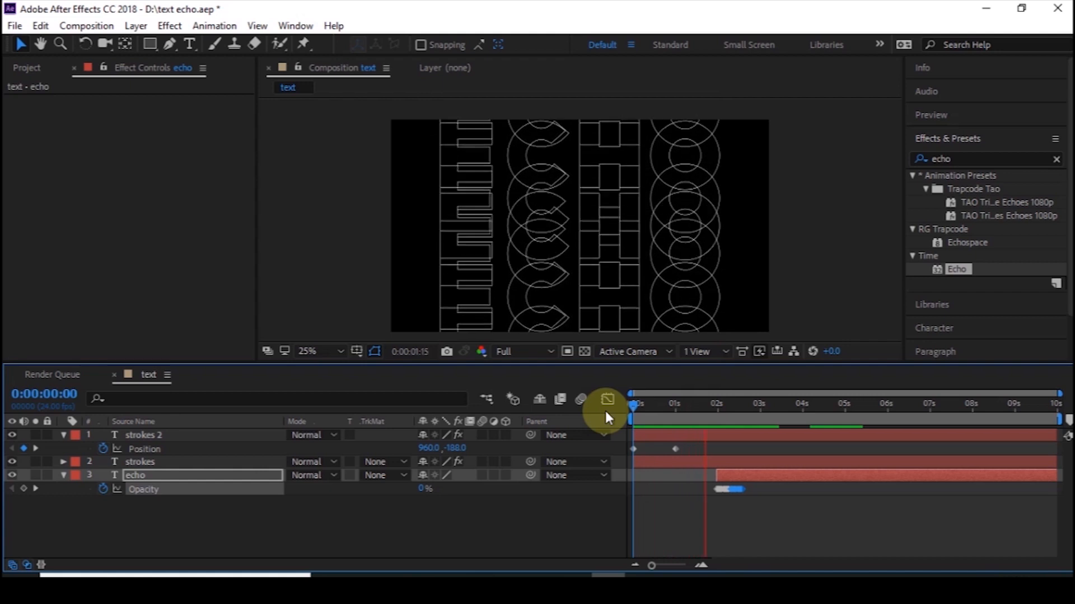
key(space)
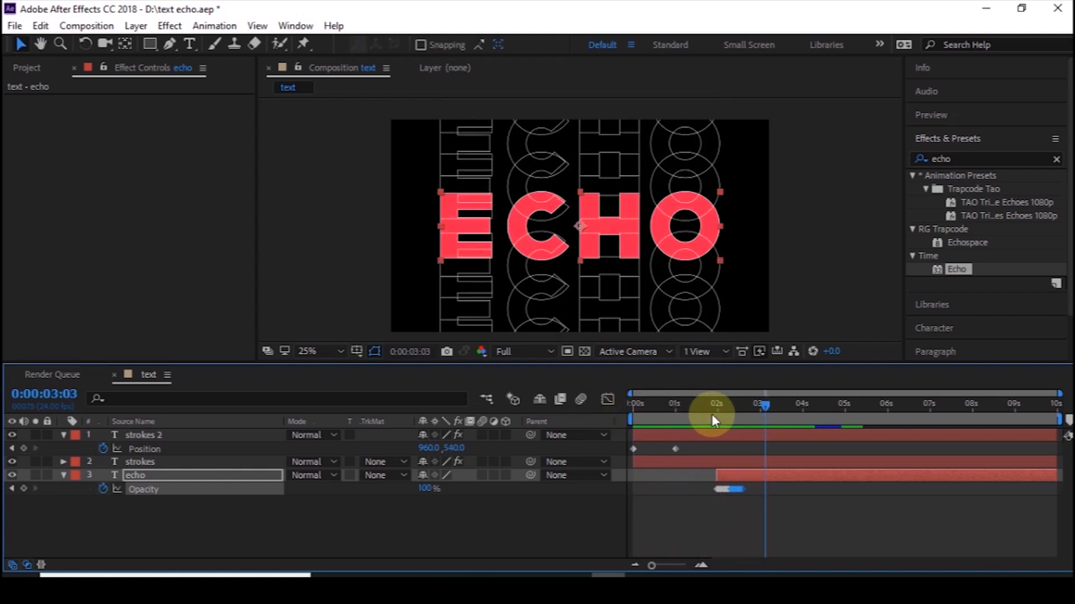
click(734, 400)
click(744, 511)
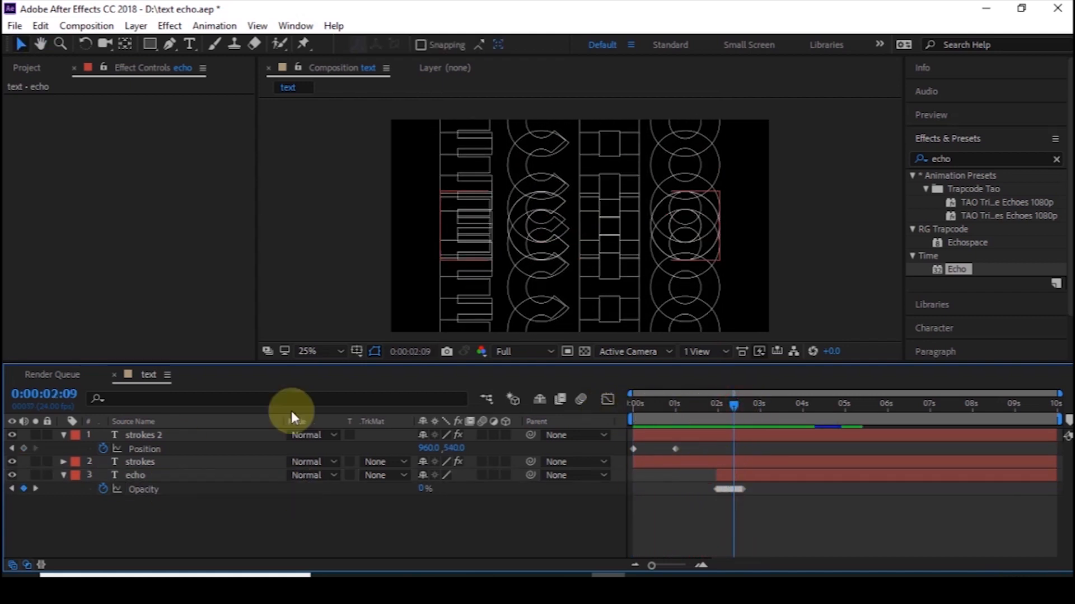
click(718, 407)
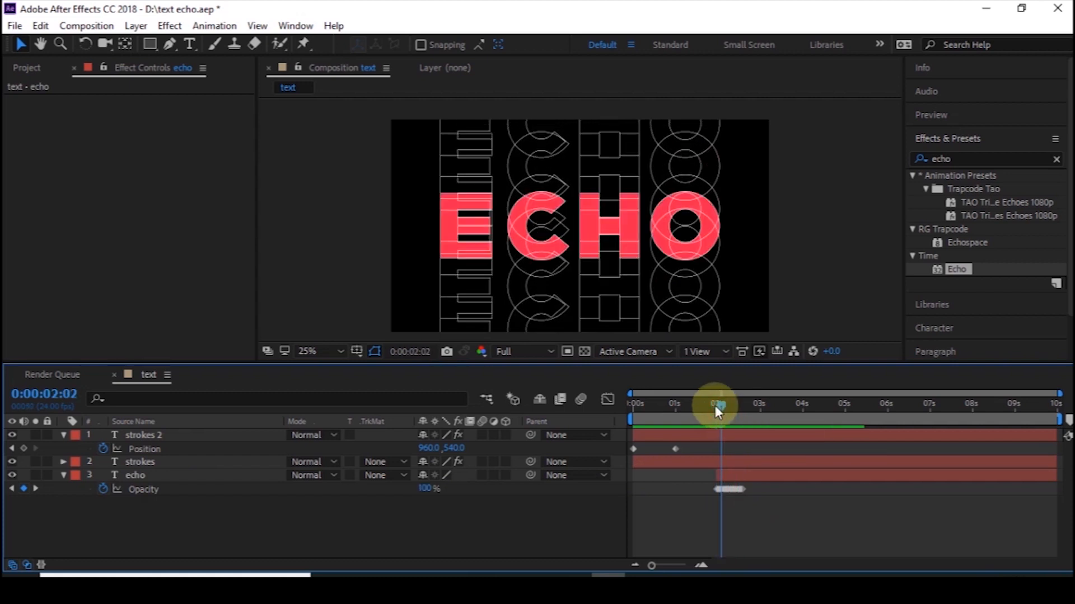
mouse_move(714, 406)
mouse_down()
mouse_move(703, 408)
mouse_move(717, 408)
mouse_up()
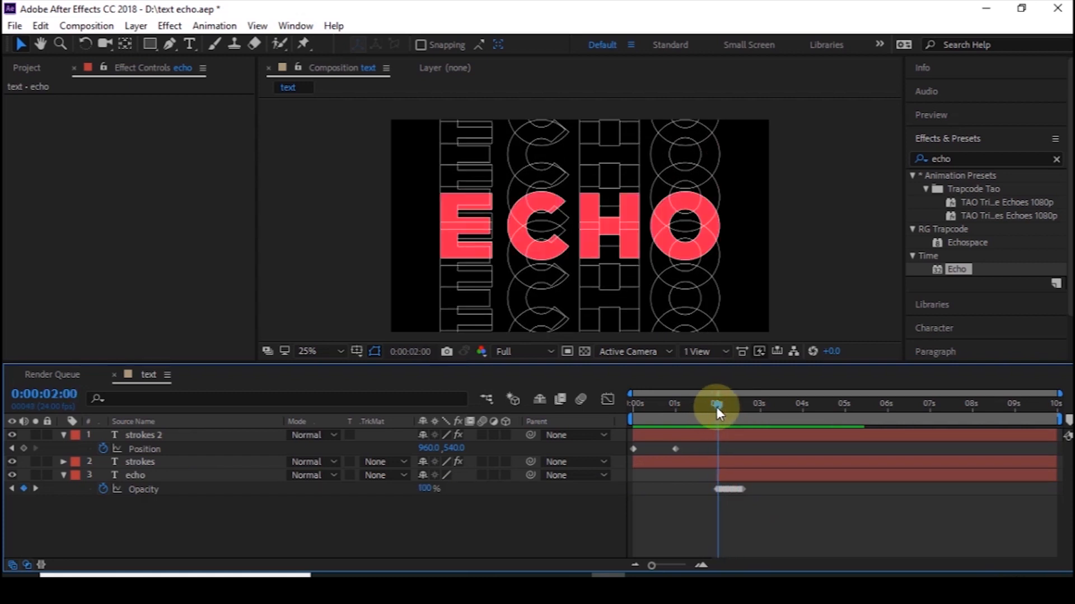
Step: Search the effects for "glow" and apply the Stylize Glow effect to the filled echo layer
click(972, 161)
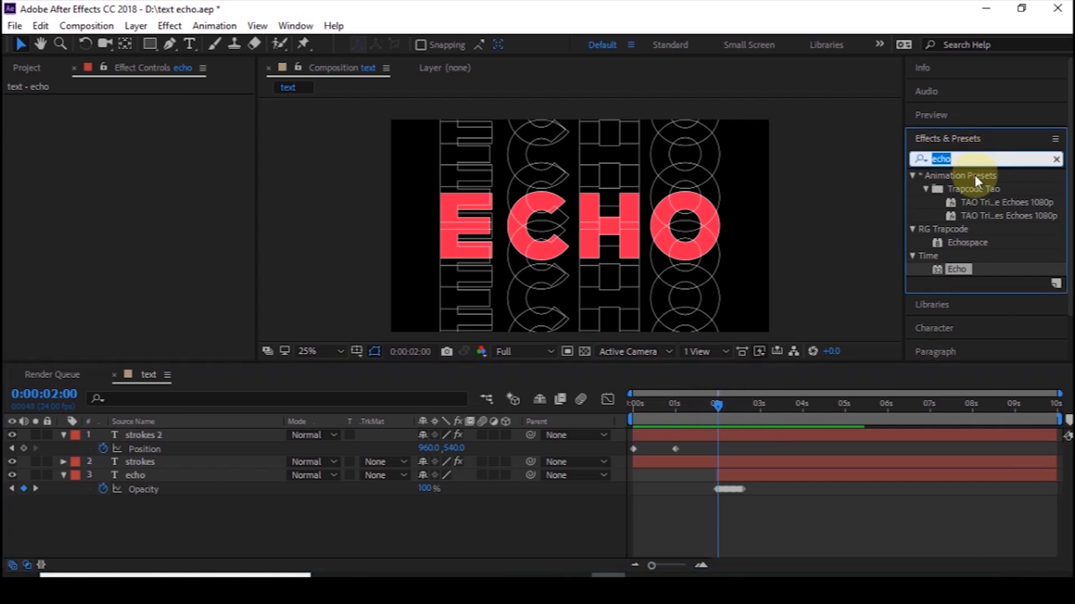
key(BackSpace)
text(glow)
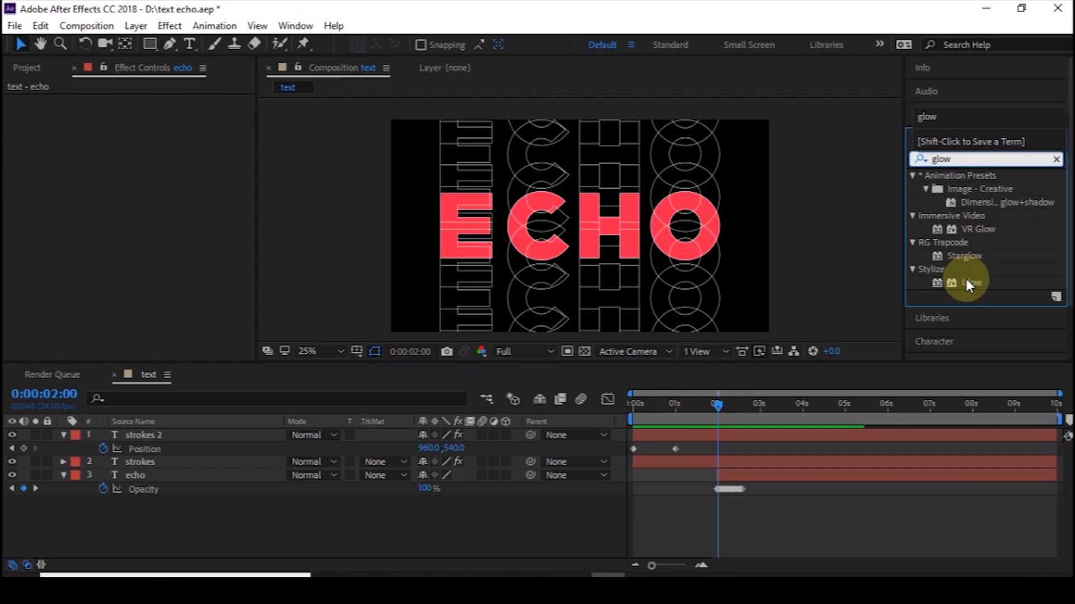
drag(967, 281, 769, 472)
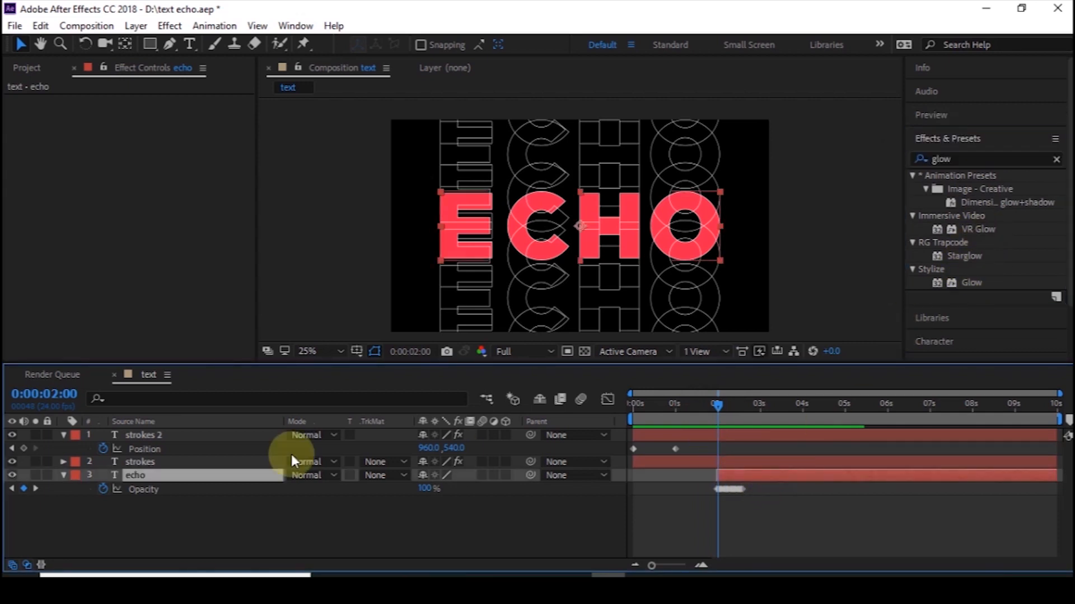
double_click(982, 282)
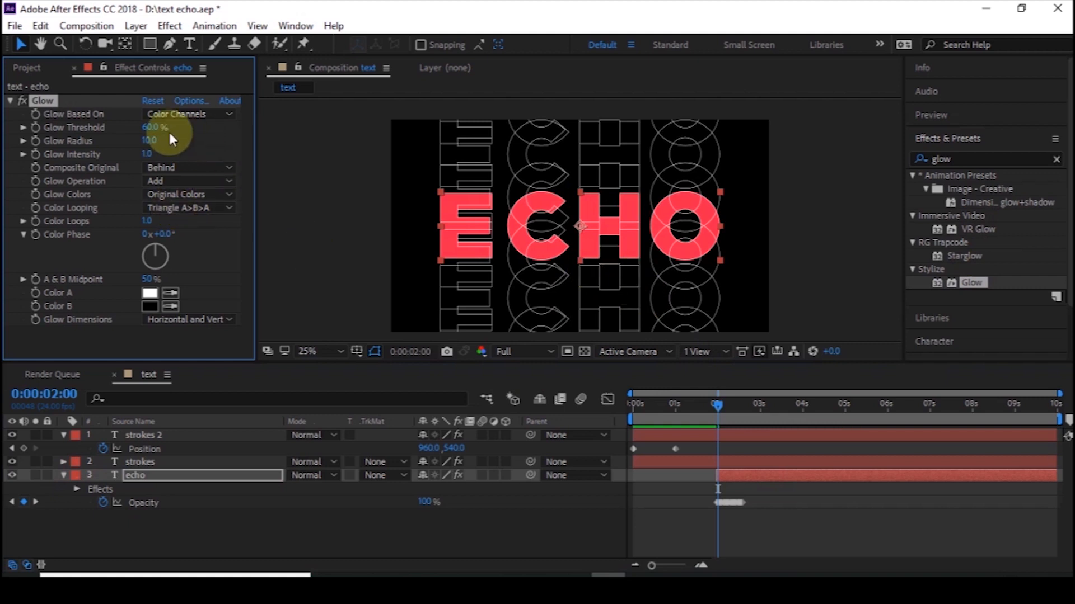
Step: At 0:00:02:08, set the echo layer's Glow Intensity to 1.2
click(731, 405)
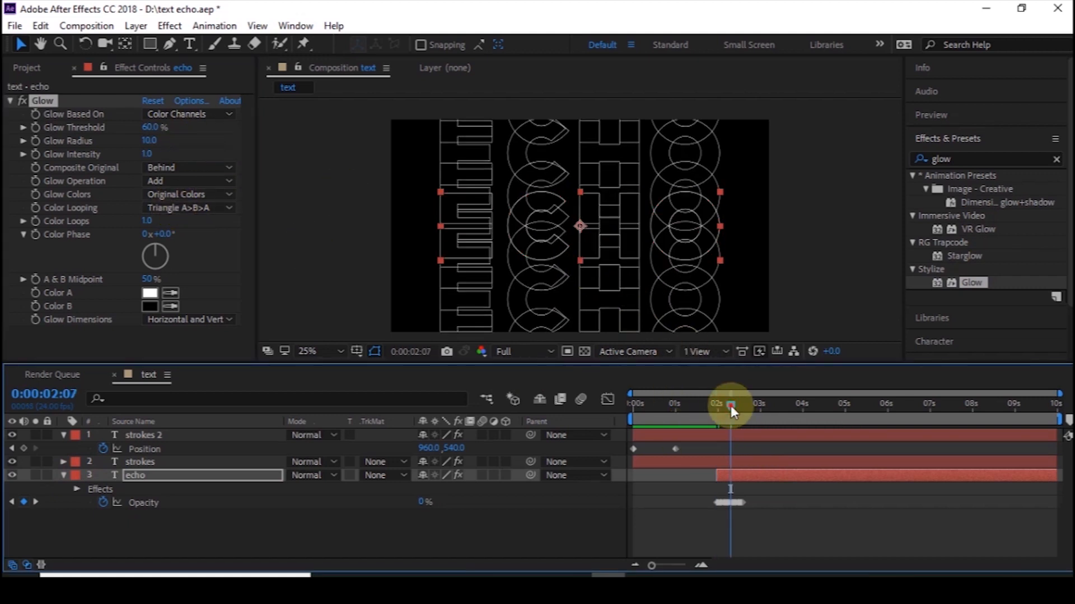
key(Page_Down)
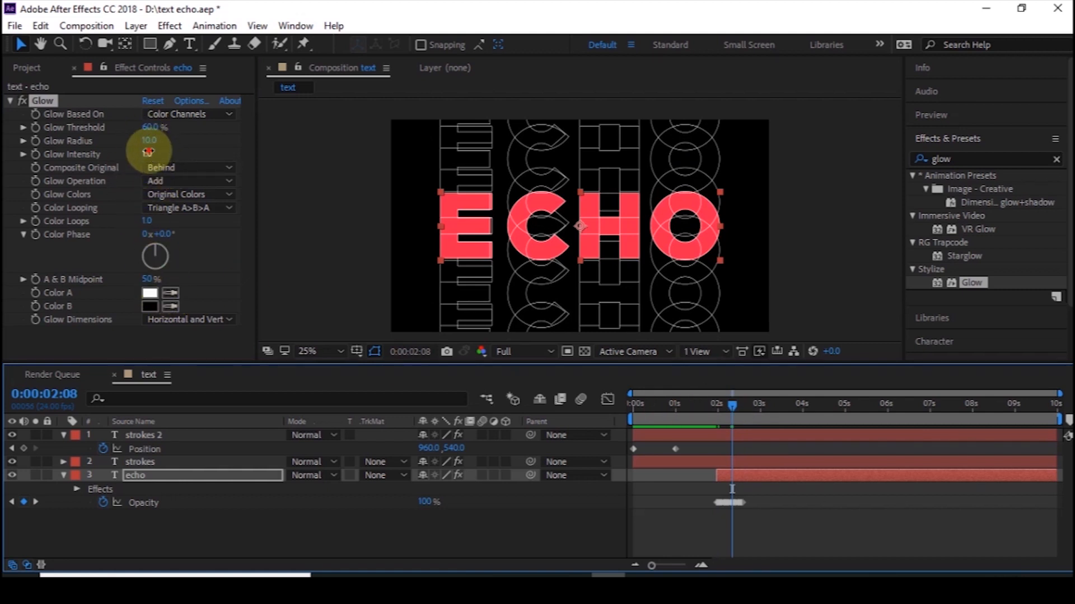
drag(148, 152, 165, 156)
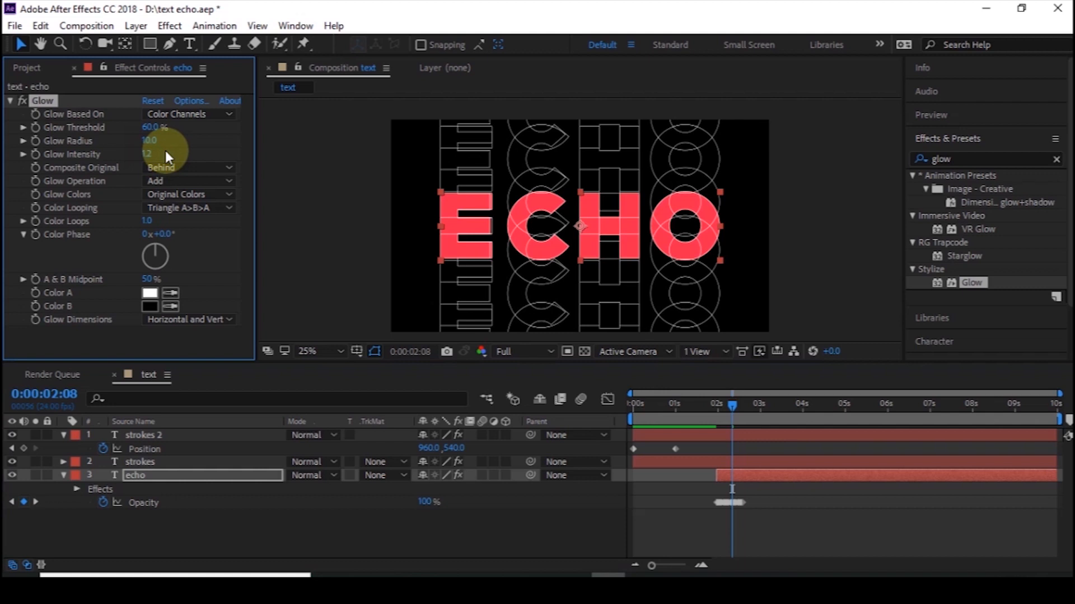
Step: Collapse the properties of the strokes 2 and echo layers, leaving the echo layer selected
click(63, 434)
click(99, 538)
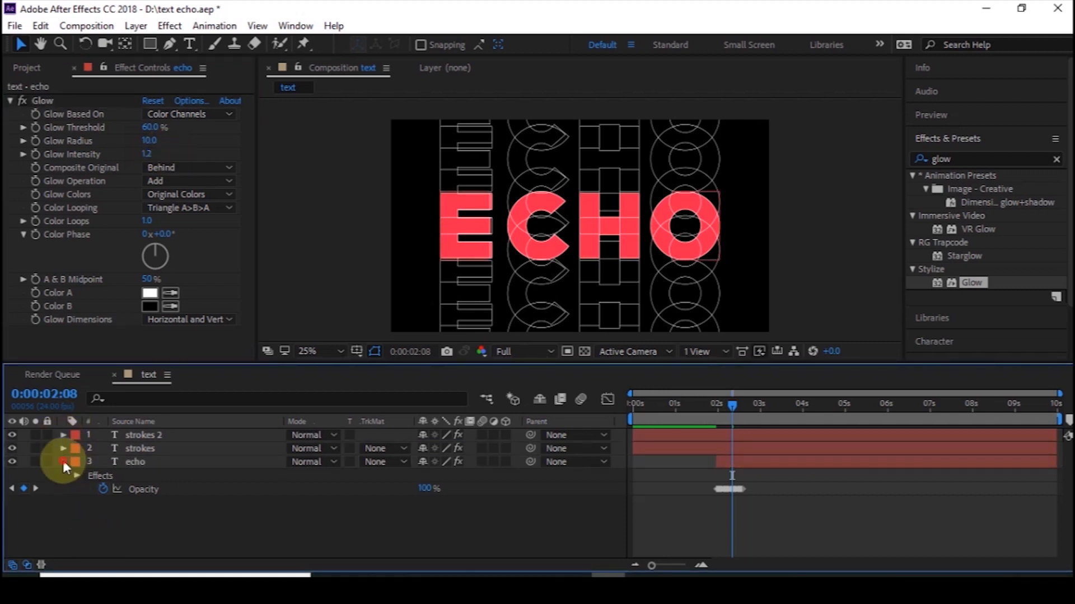
click(63, 461)
click(215, 463)
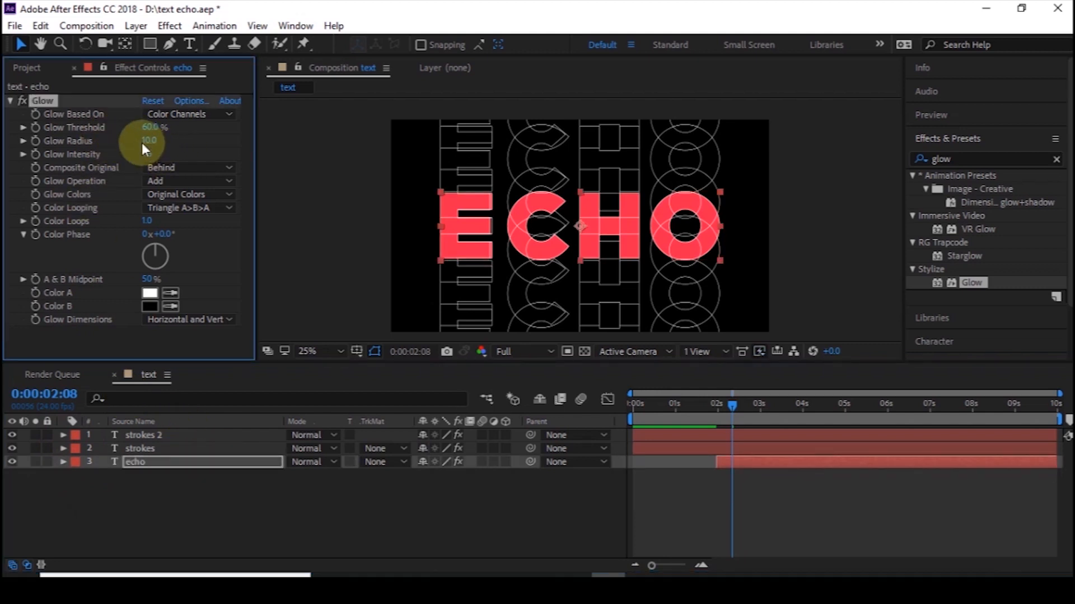
Step: Set the echo layer's Glow Intensity to 2
mouse_move(146, 141)
mouse_down()
mouse_move(201, 134)
mouse_move(129, 143)
mouse_move(134, 156)
mouse_up()
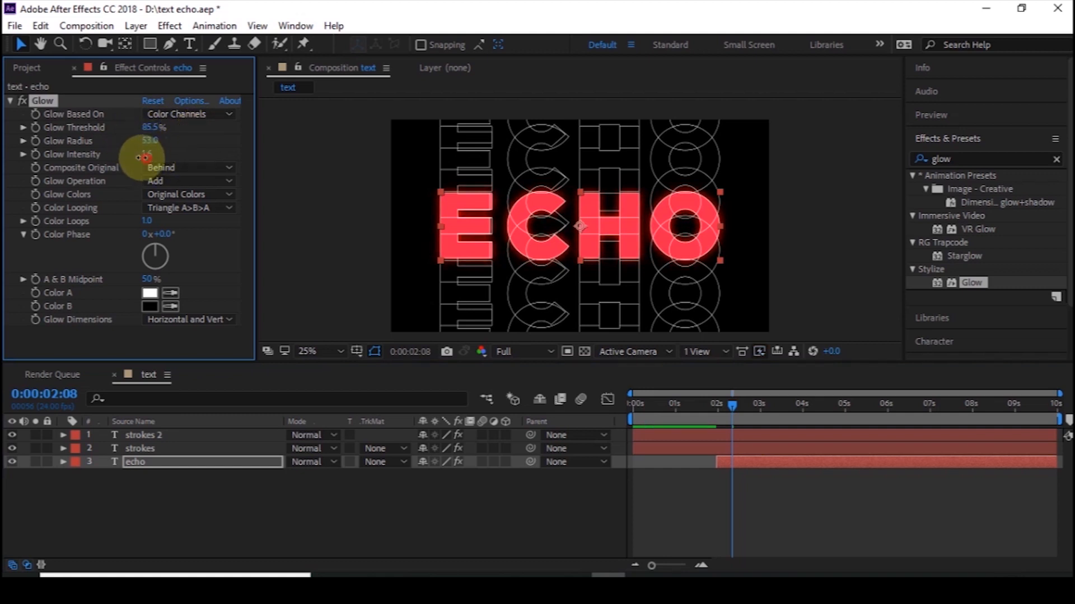
click(139, 164)
click(147, 155)
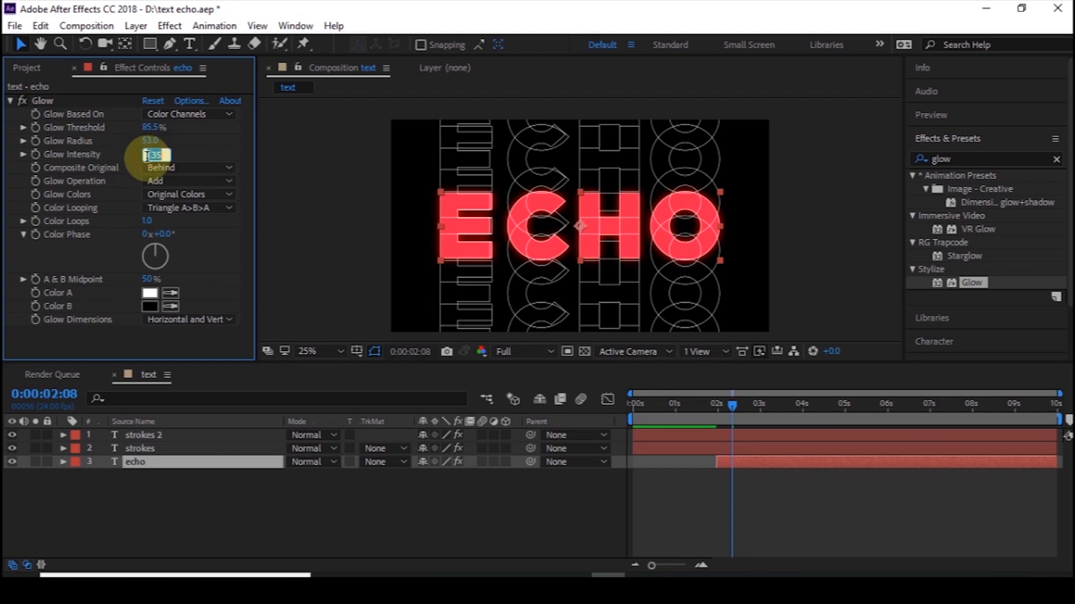
text(2)
key(Return)
key(Return)
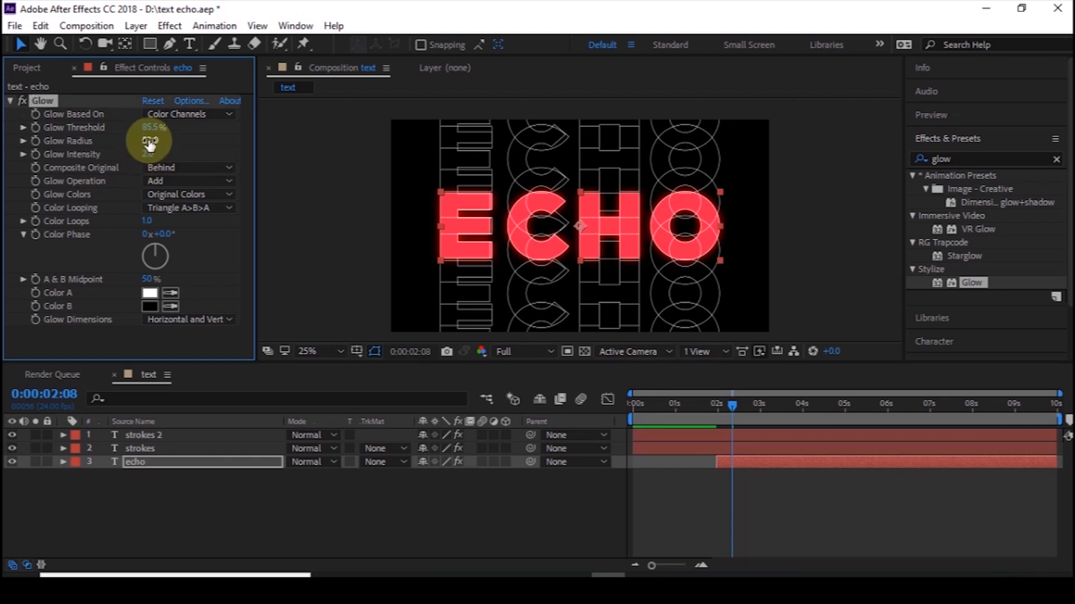
Step: Widen the echo layer's glow by setting Glow Radius to 150
drag(149, 141, 223, 144)
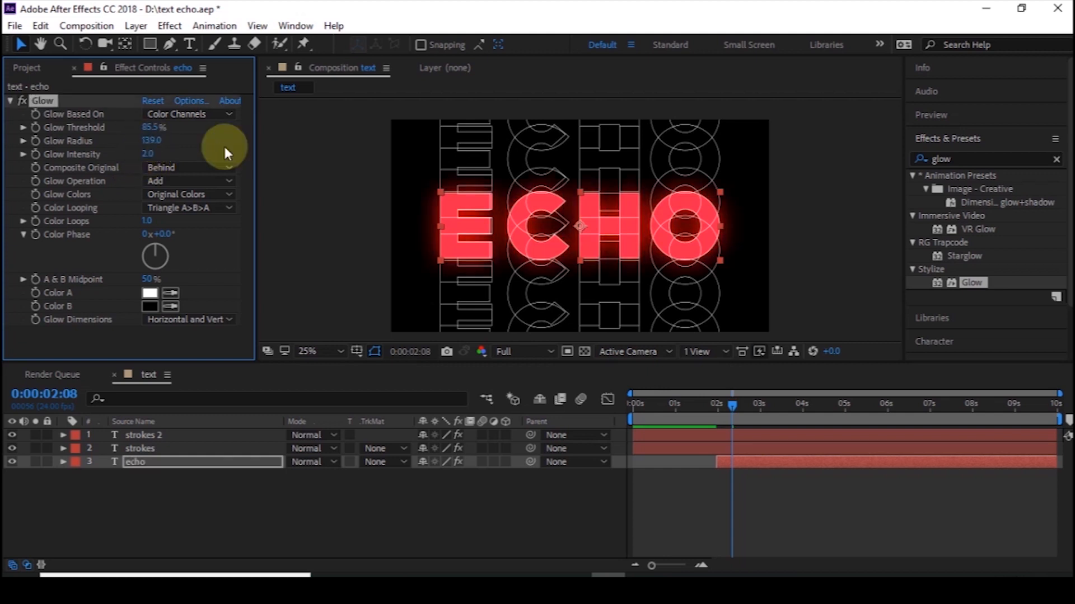
click(151, 141)
text(150)
key(Return)
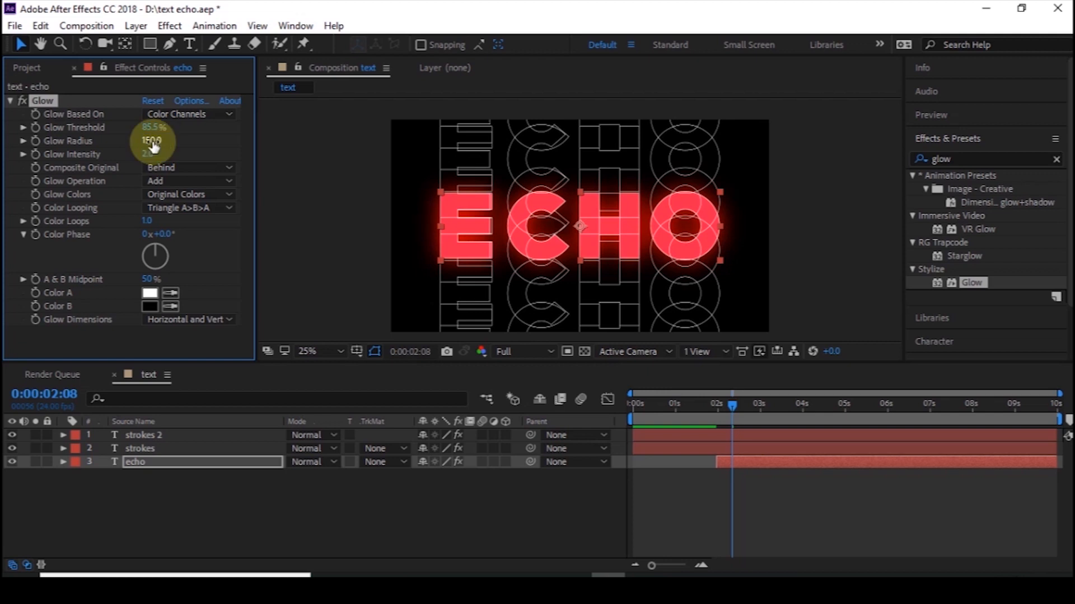
Step: Set the echo layer's Glow Threshold to 60%
click(153, 127)
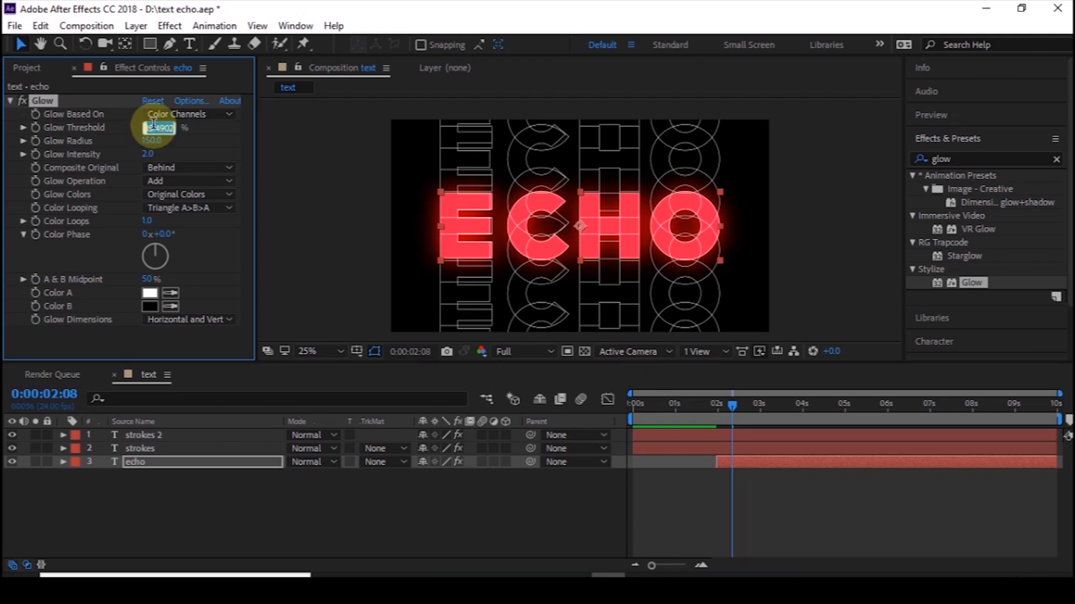
click(203, 140)
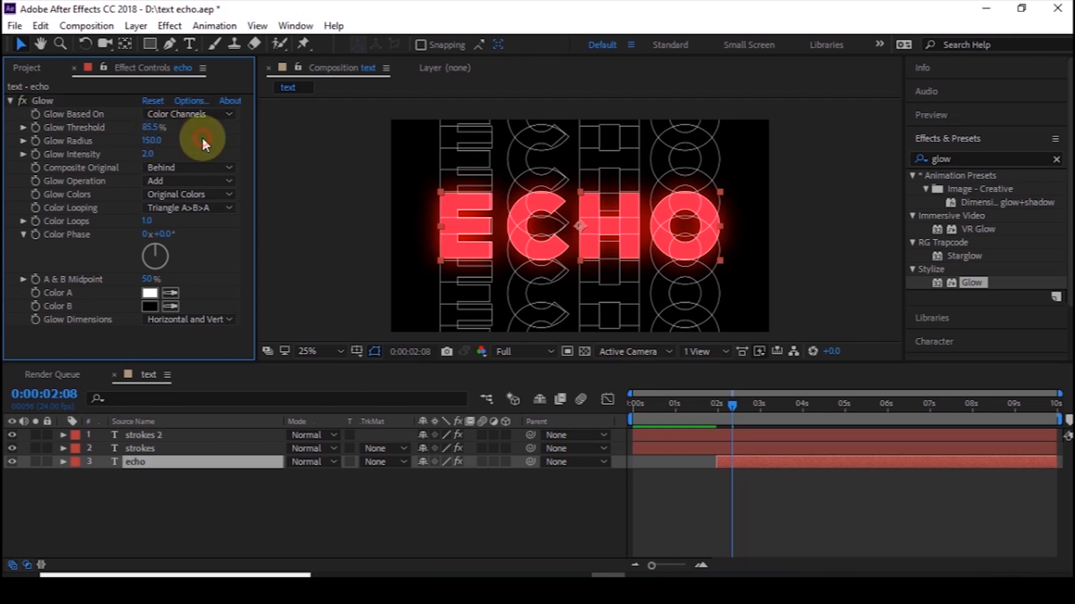
click(156, 129)
text(75)
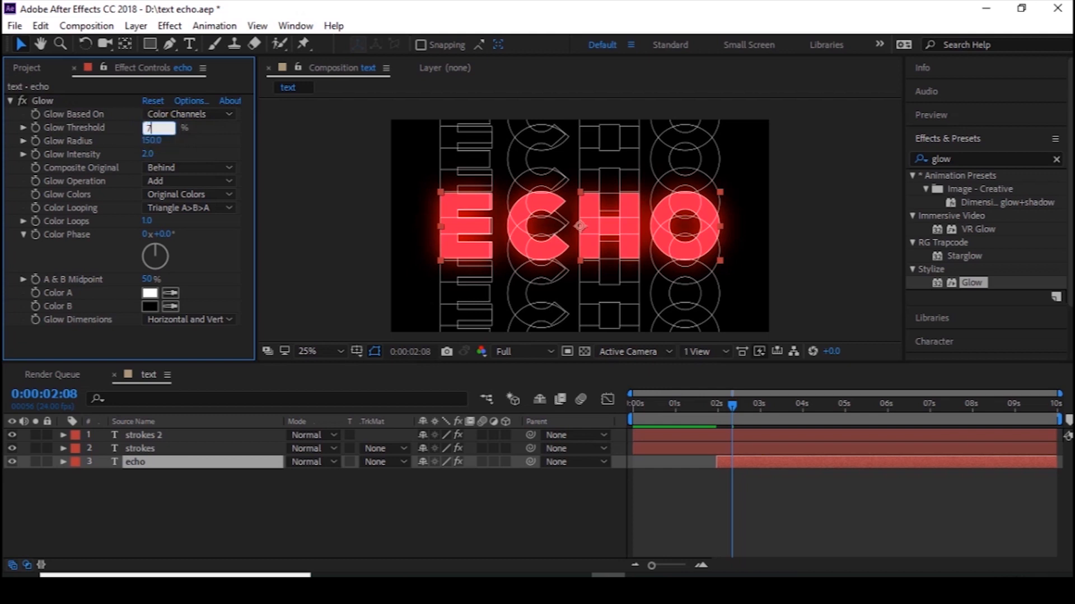
key(Return)
click(157, 131)
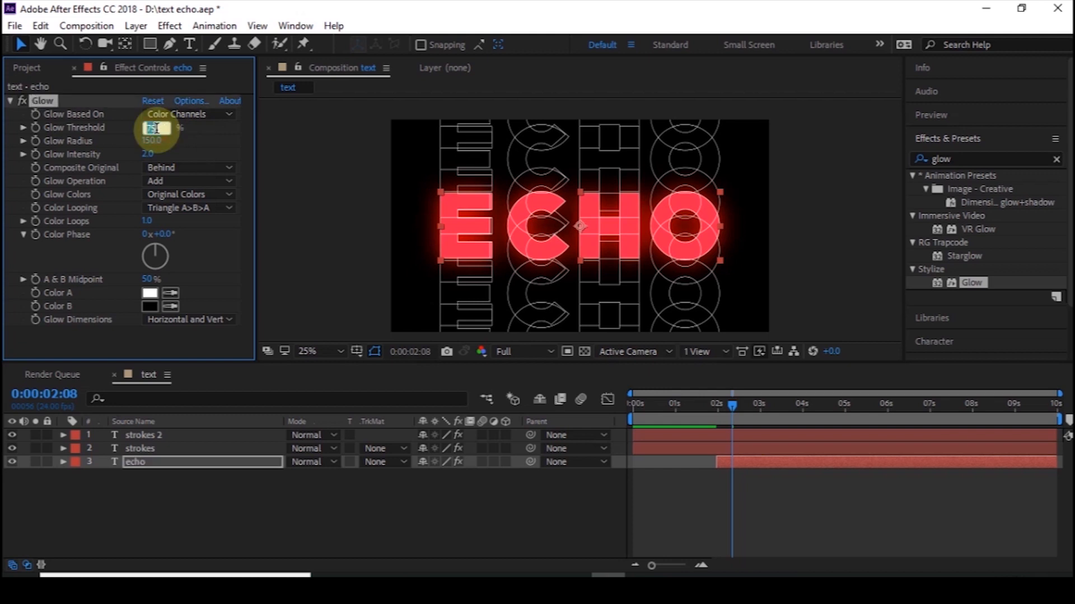
text(60)
click(157, 134)
Step: Try On Top for the glow's Composite Original option and return it to Behind
click(186, 168)
click(189, 180)
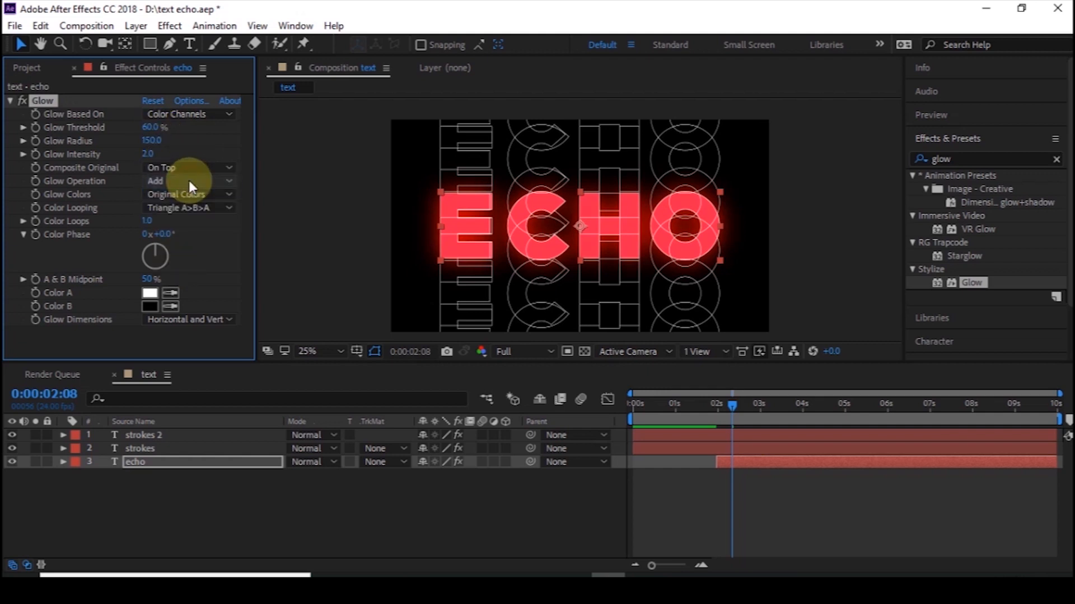
click(198, 167)
click(197, 200)
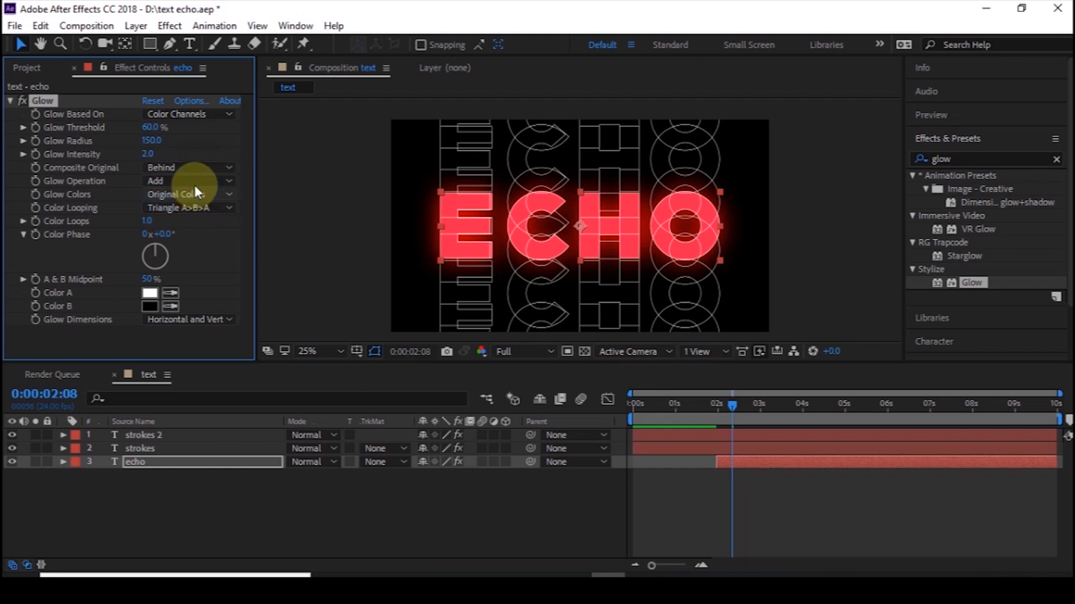
Step: Try Multiply, Color, Add and Dissolve as the Glow Operation on the echo layer
click(193, 181)
click(202, 198)
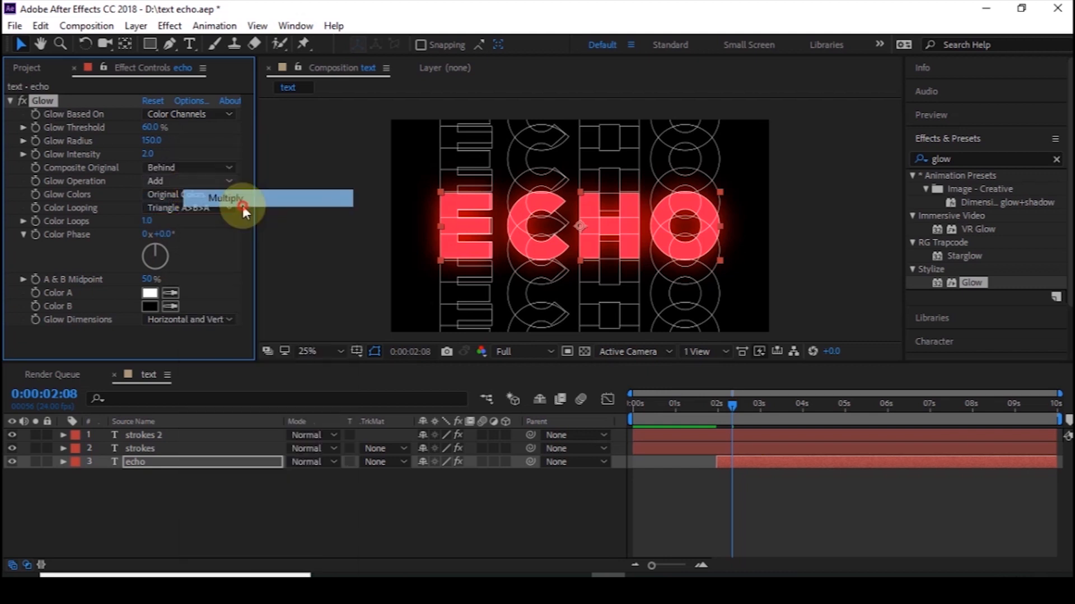
click(223, 182)
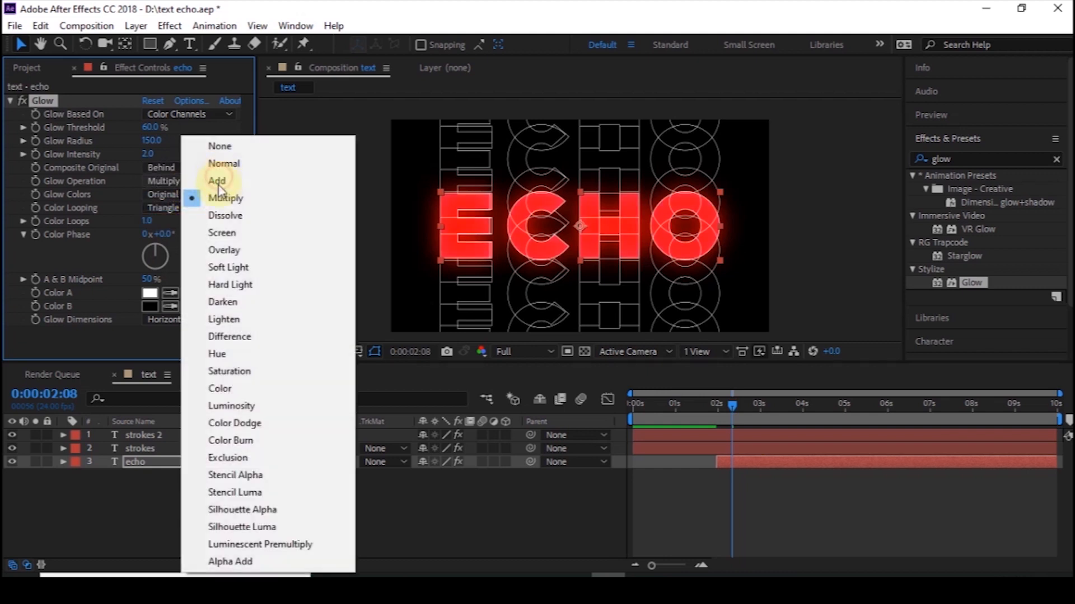
click(238, 389)
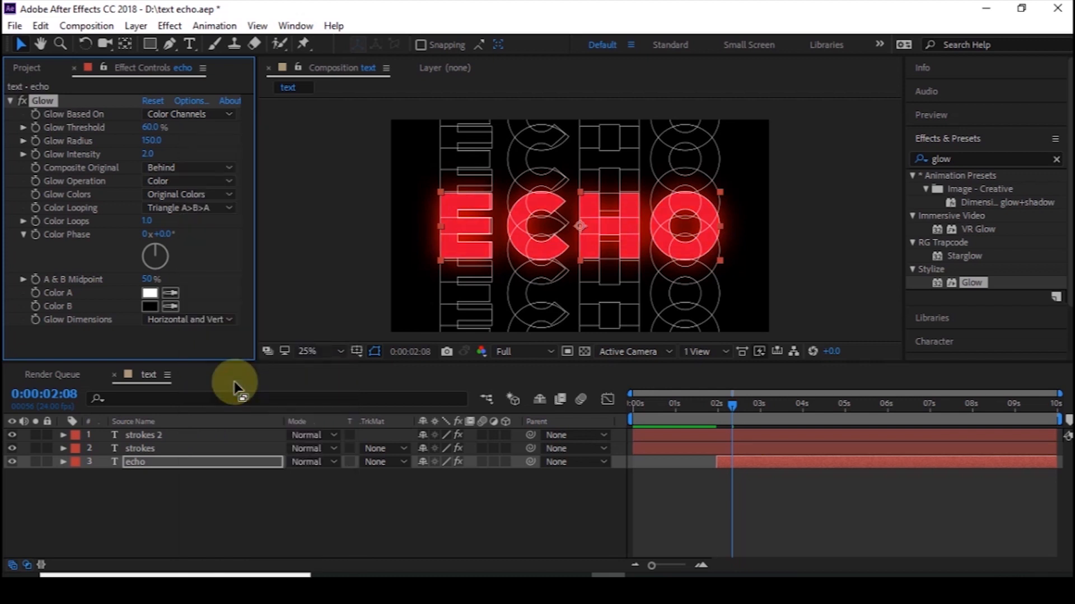
click(212, 171)
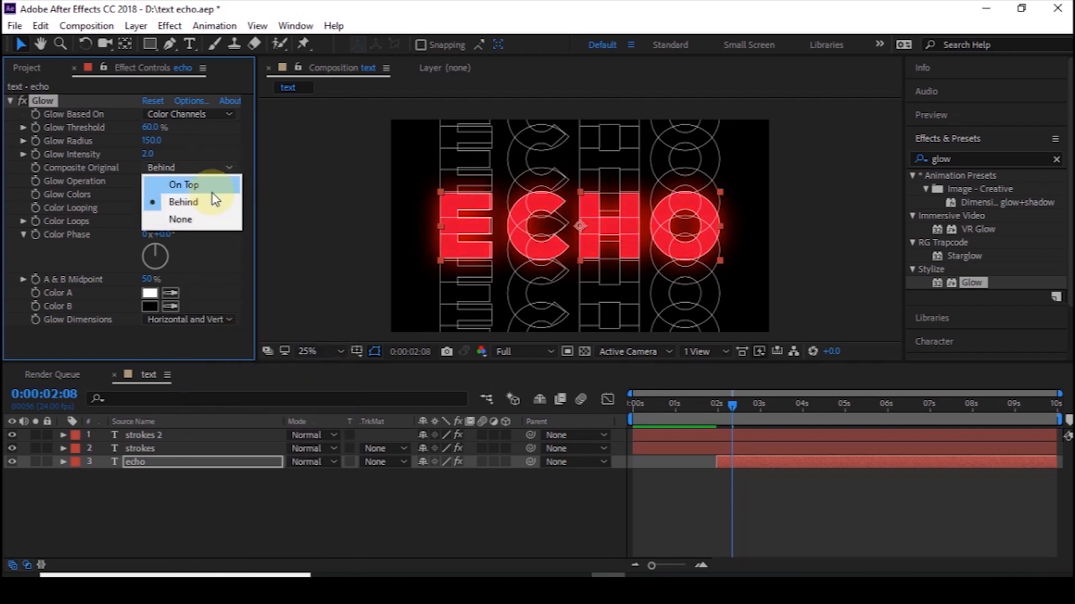
click(211, 200)
click(226, 180)
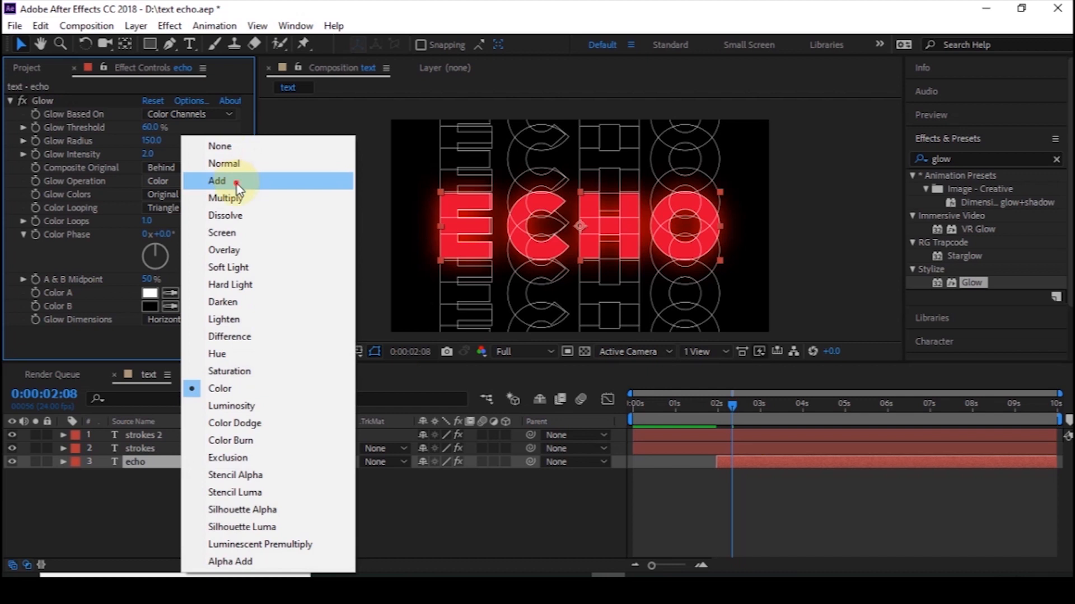
click(236, 182)
click(219, 180)
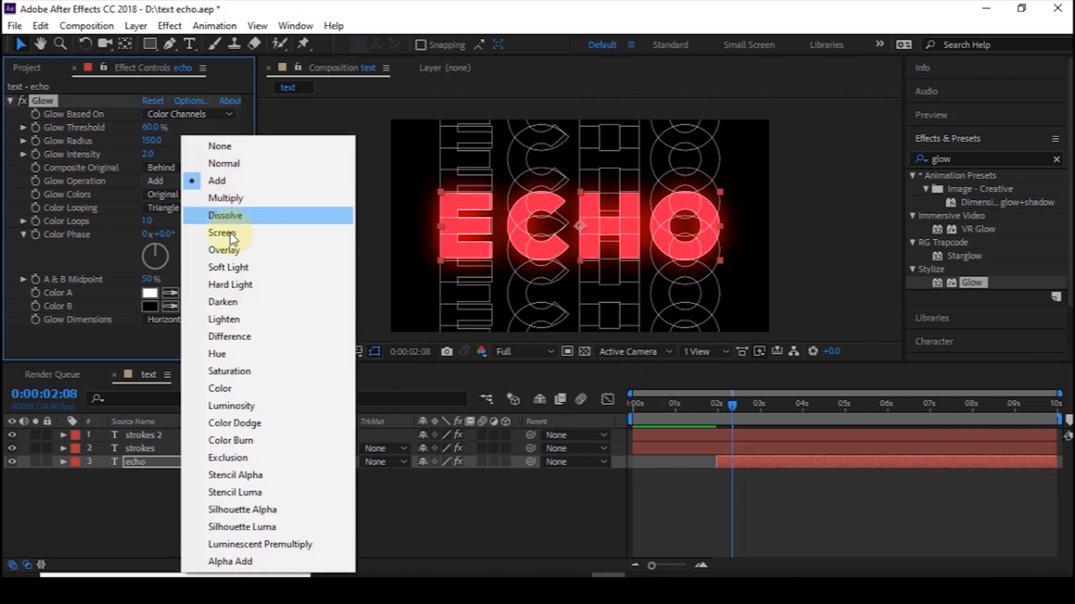
click(237, 215)
Step: Set the echo layer's Glow Operation to Color Dodge
click(219, 180)
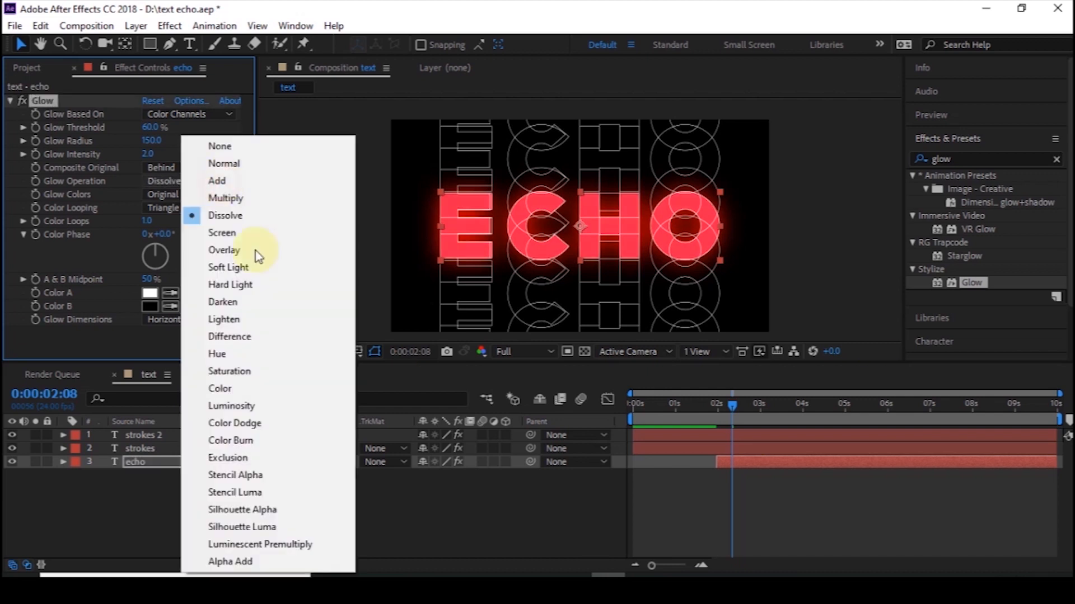
click(259, 424)
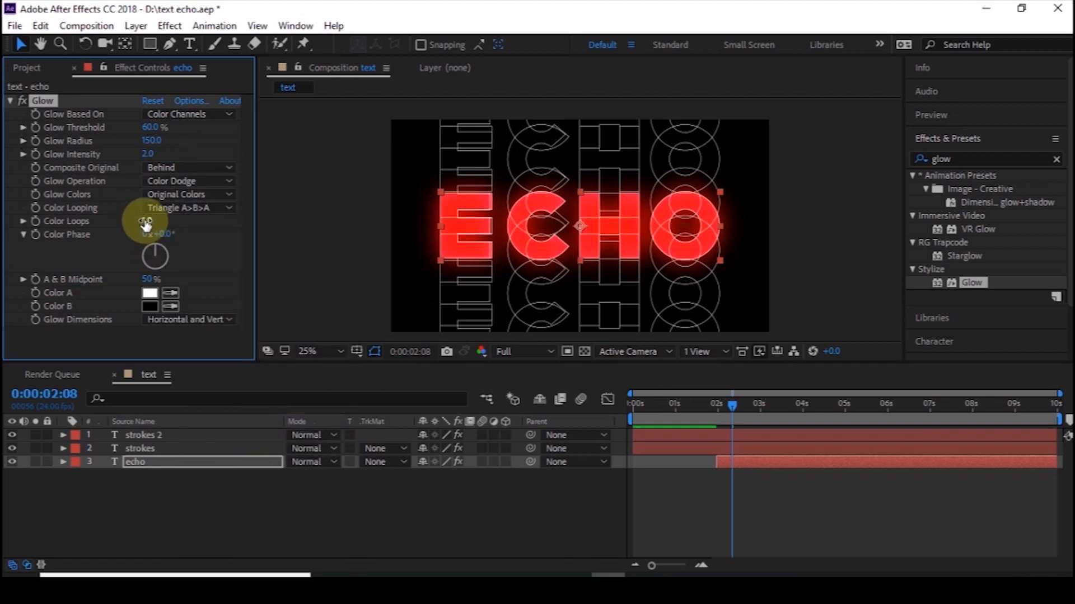
Step: Preview the glowing echo text animation from 0:00:00:00
drag(655, 401, 566, 390)
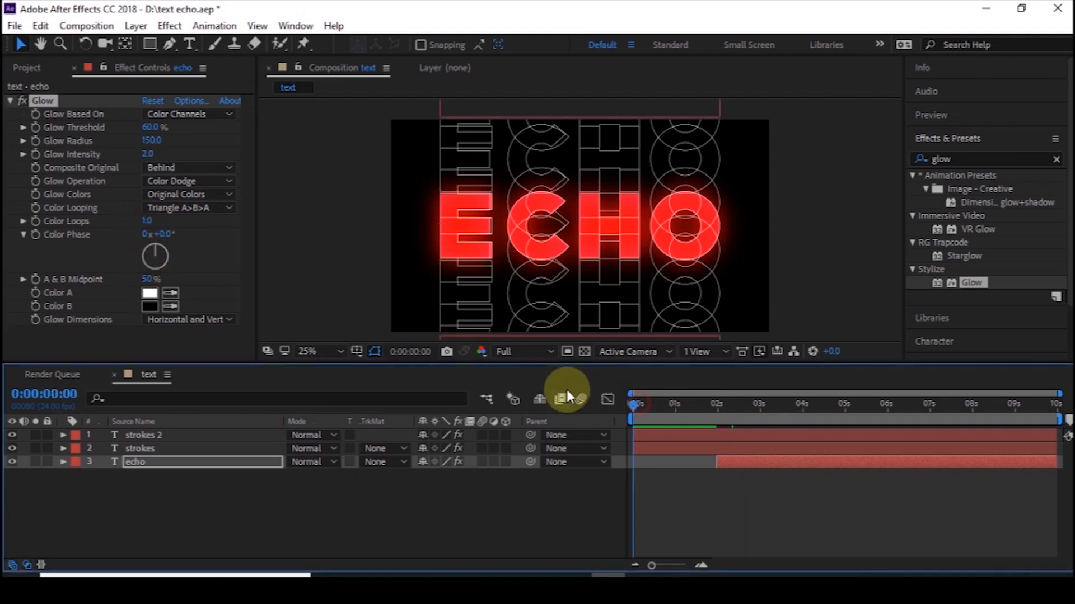
key(space)
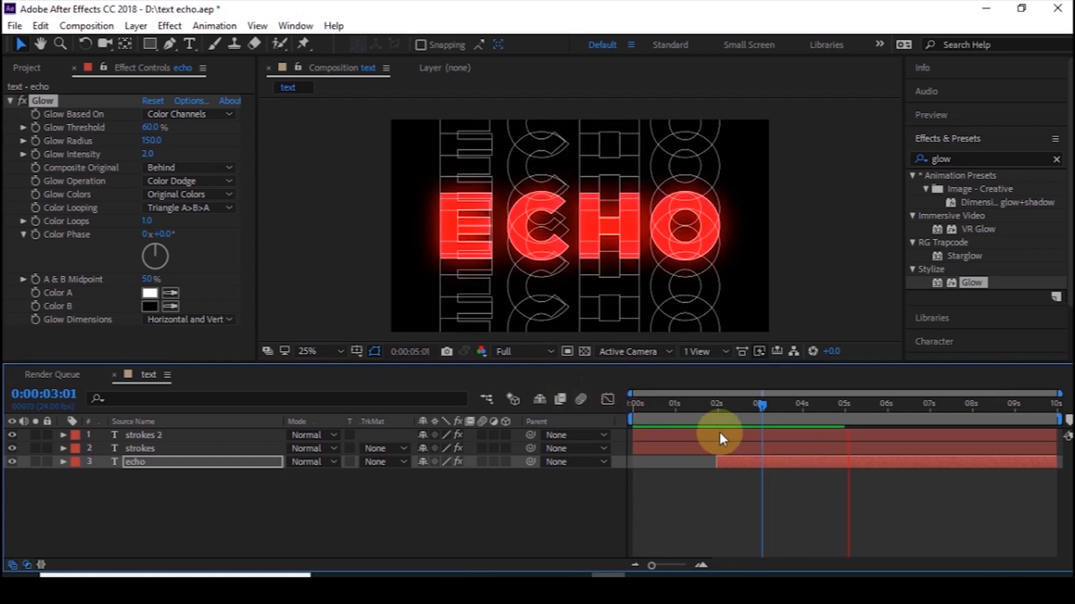
key(space)
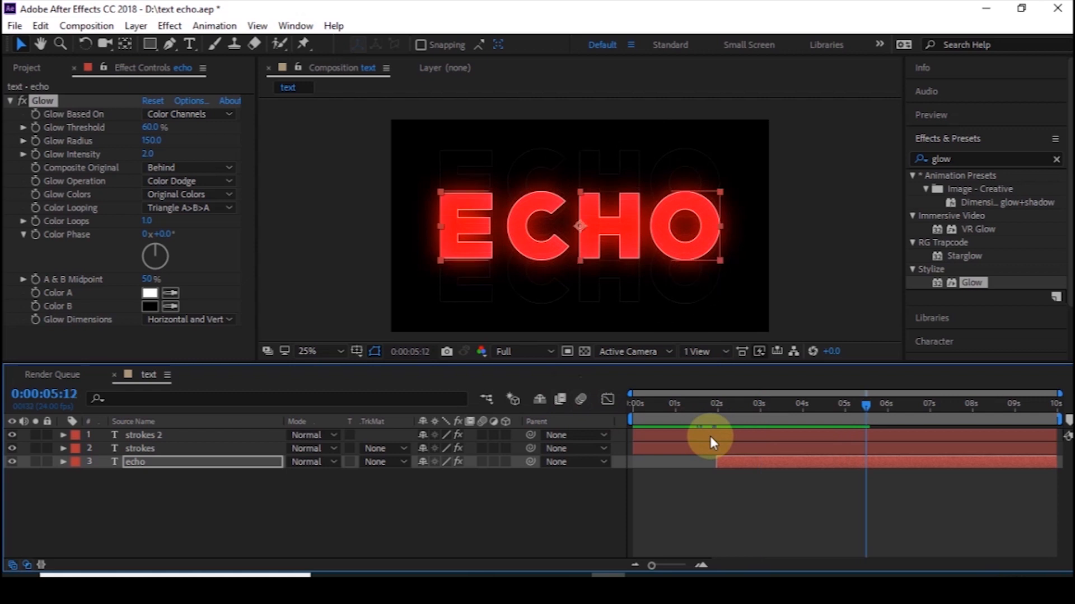
key(space)
key(space)
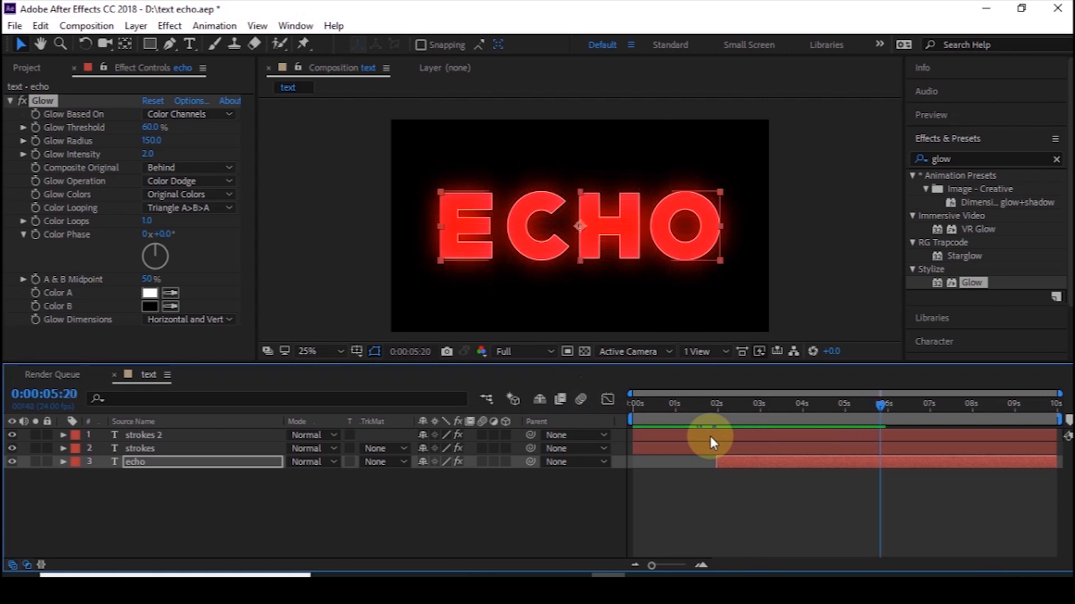
Step: Copy the echo layer's flickering Opacity keyframes from around two seconds and paste them at 0:00:04:21
click(804, 460)
click(771, 403)
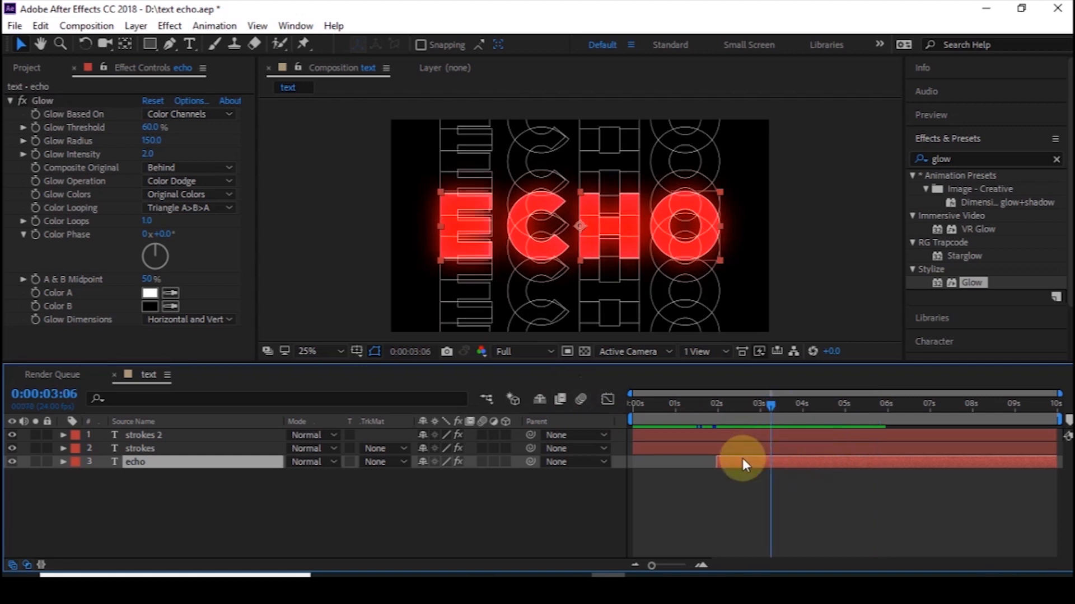
key(t)
click(691, 482)
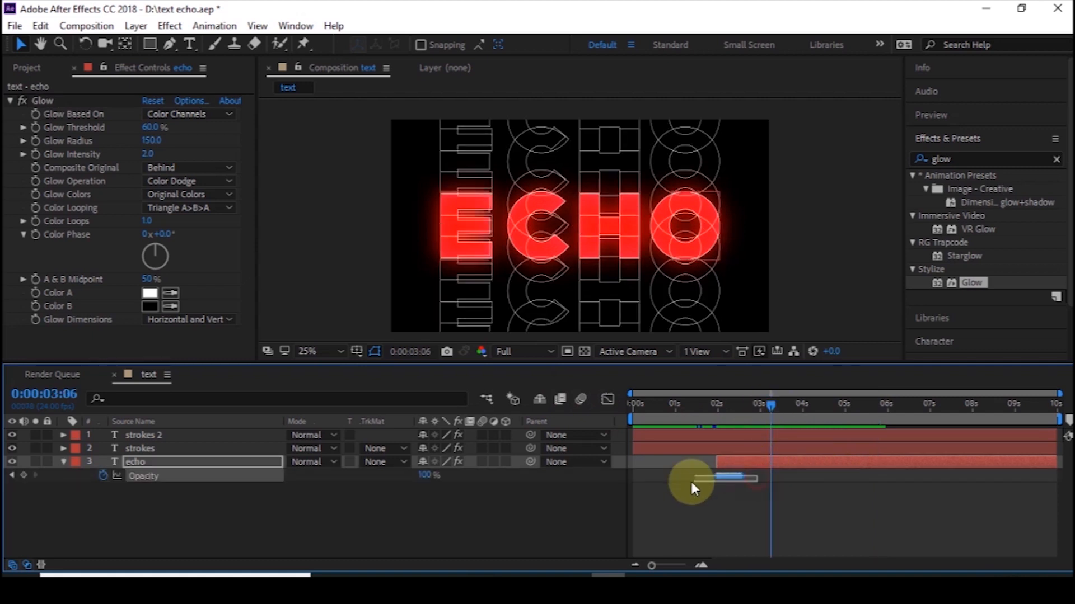
drag(696, 479, 754, 472)
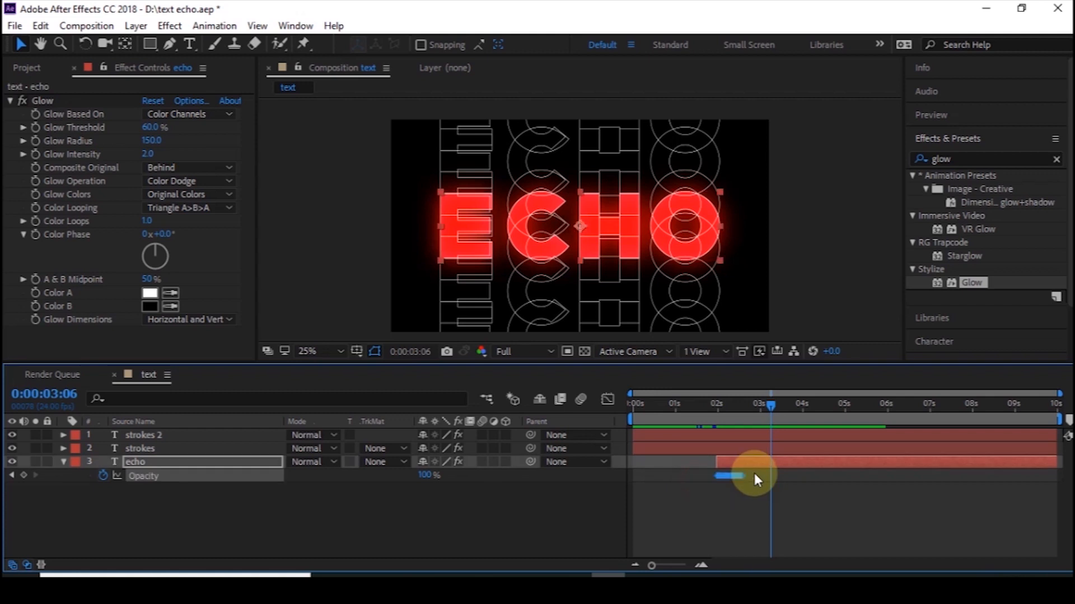
mouse_move(843, 411)
mouse_down()
mouse_move(885, 408)
mouse_move(841, 411)
mouse_up()
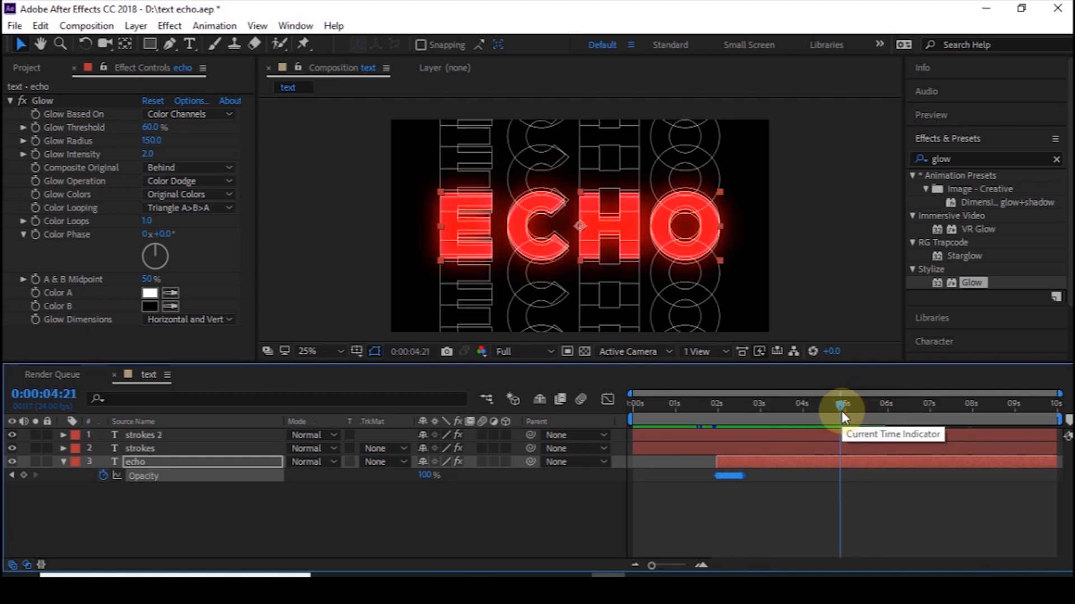
key(ctrl+v)
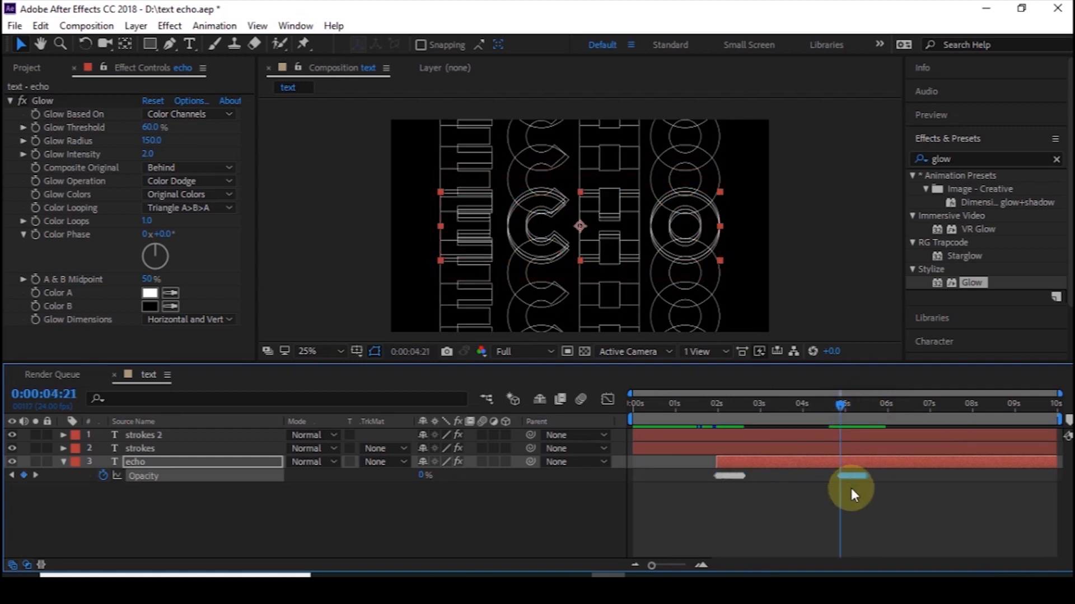
Step: Delete the last keyframes of the pasted Opacity group on the echo layer so it ends at 0%
drag(841, 404, 843, 405)
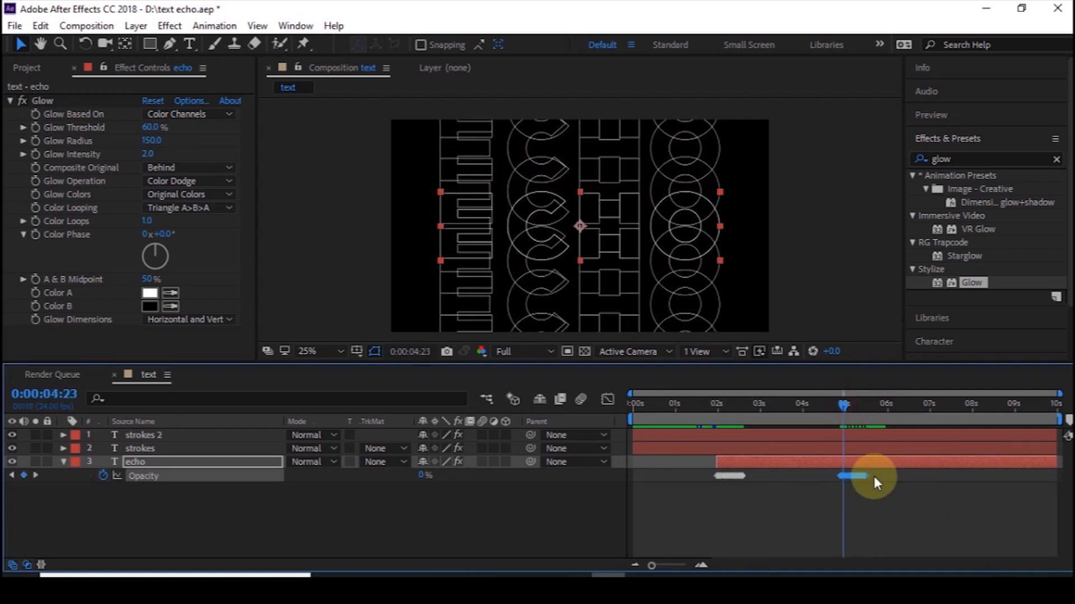
drag(884, 474, 853, 482)
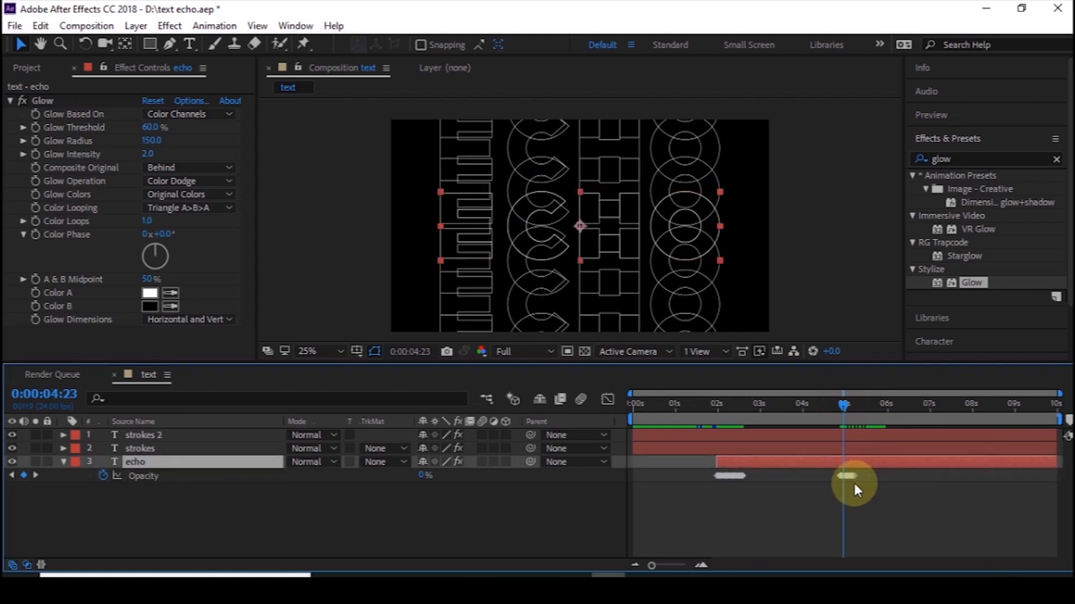
Step: Preview the animation from 0:00:02:15 and check how the filled text flickers out around the five-second mark
drag(845, 409, 858, 405)
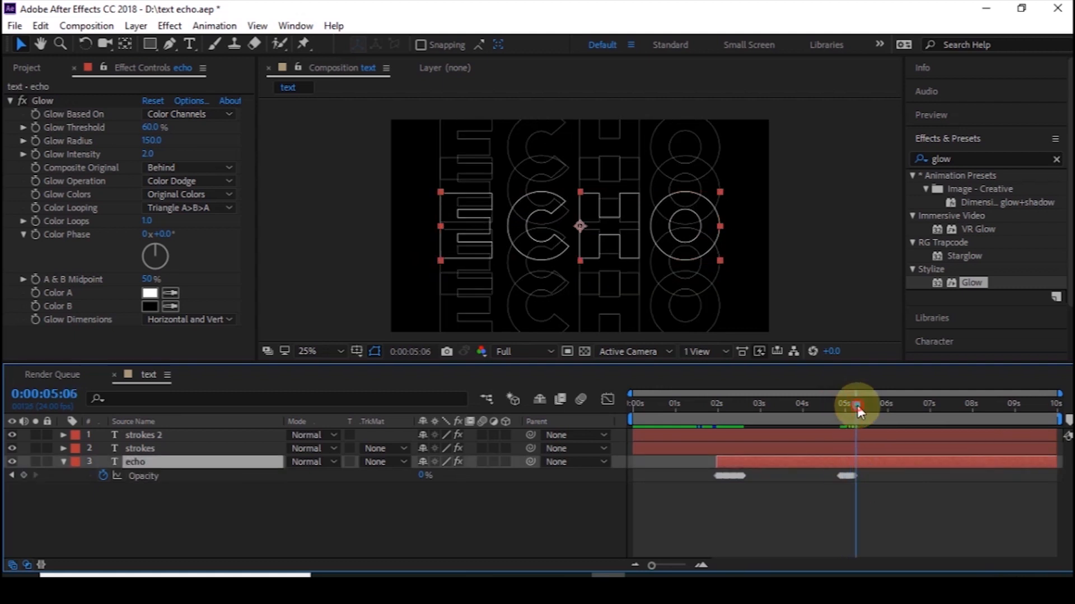
click(856, 405)
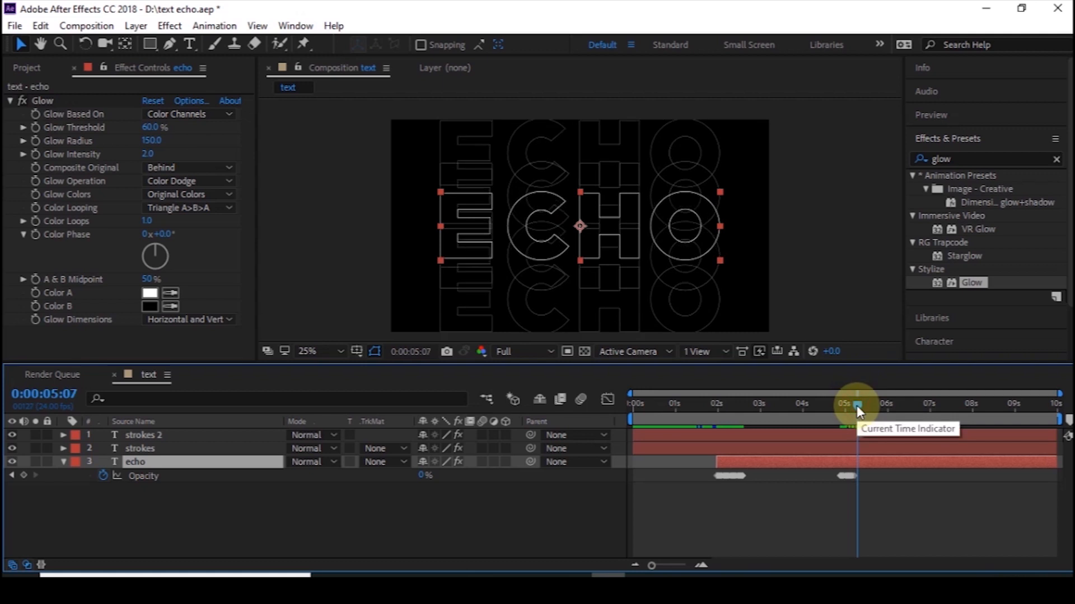
drag(857, 405, 745, 424)
key(space)
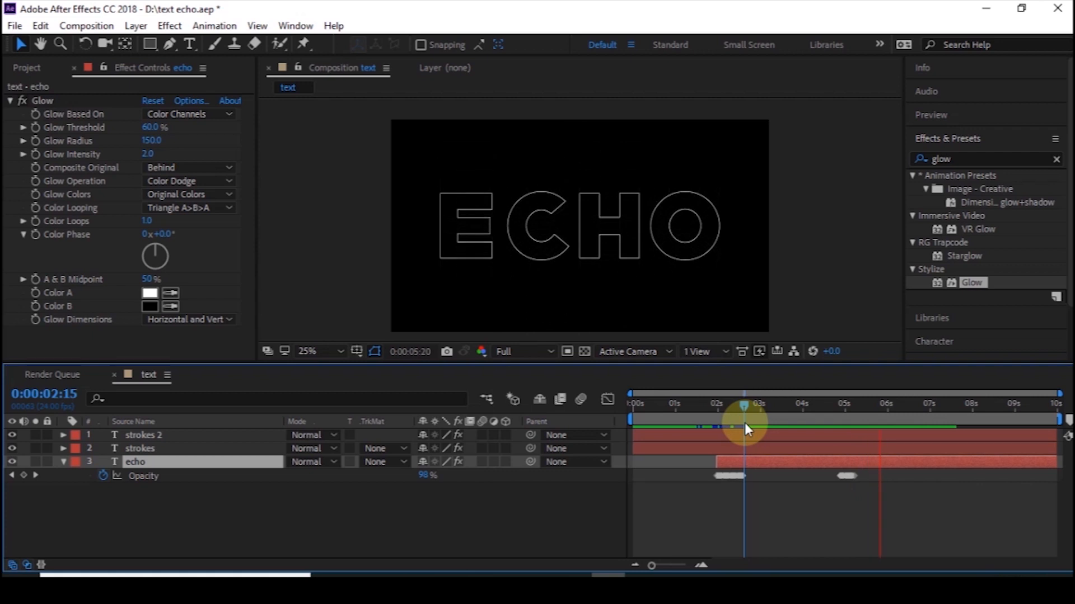
key(space)
click(837, 408)
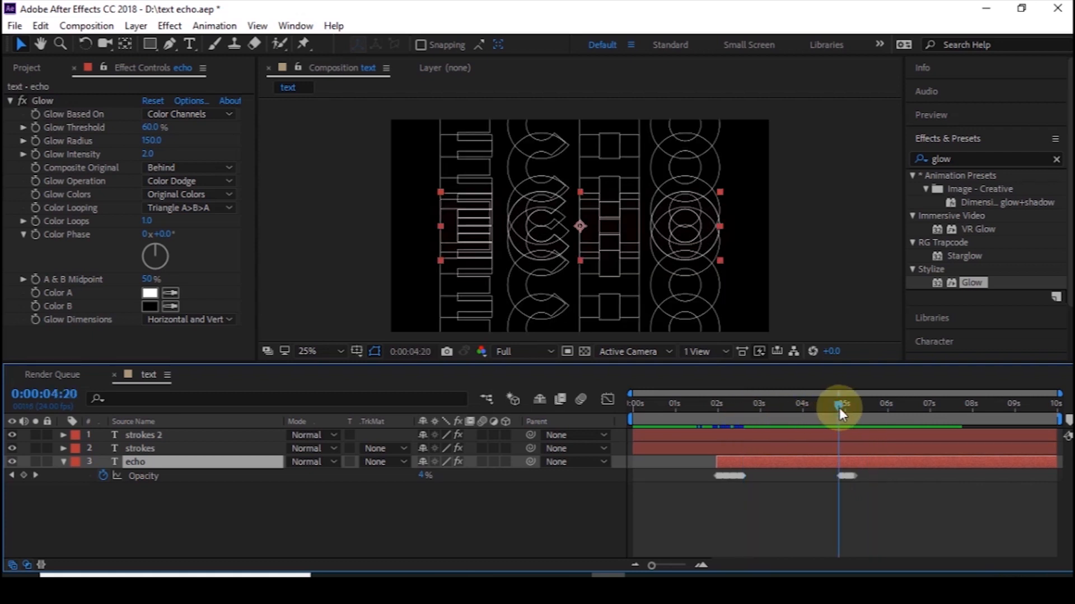
drag(798, 406, 839, 403)
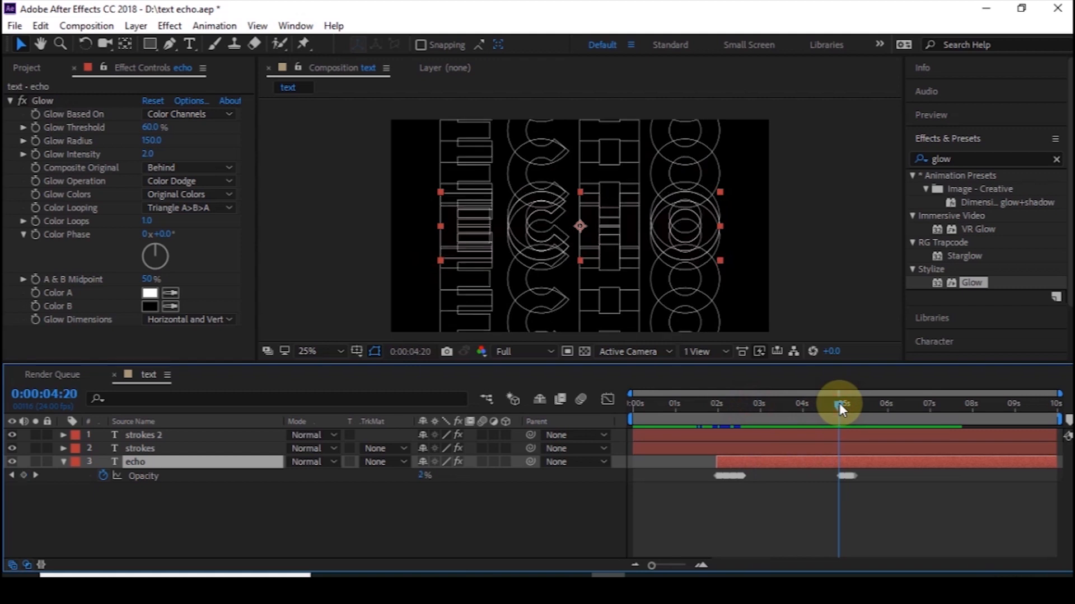
Step: Set the echo layer's Opacity keyframe at 0:00:04:21 to 100%
key(Page_Up)
key(Page_Up)
key(Page_Up)
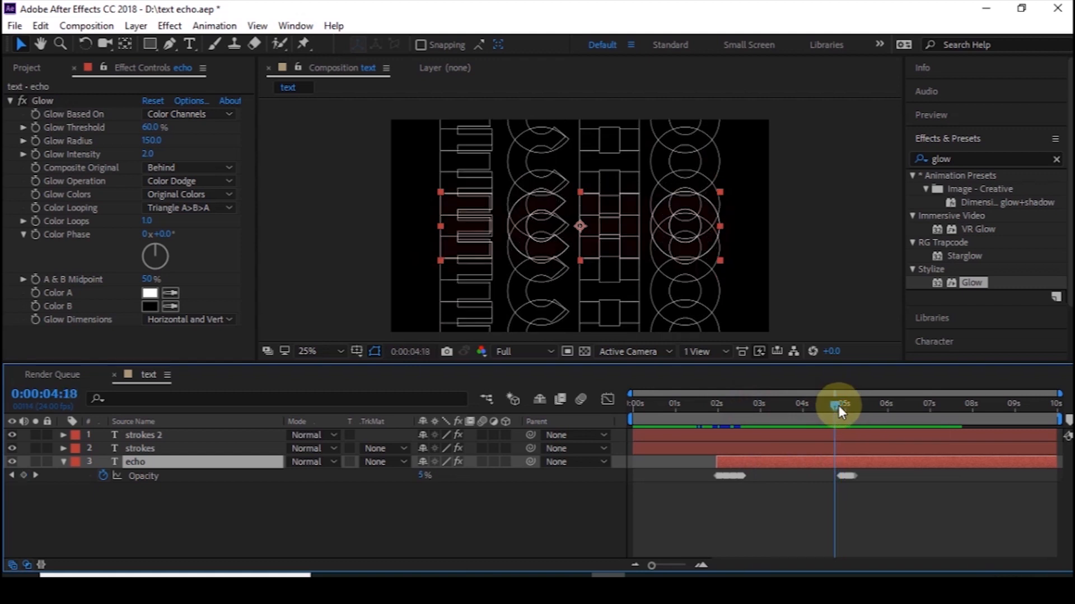
key(Page_Down)
key(Page_Down)
key(Page_Down)
key(Page_Down)
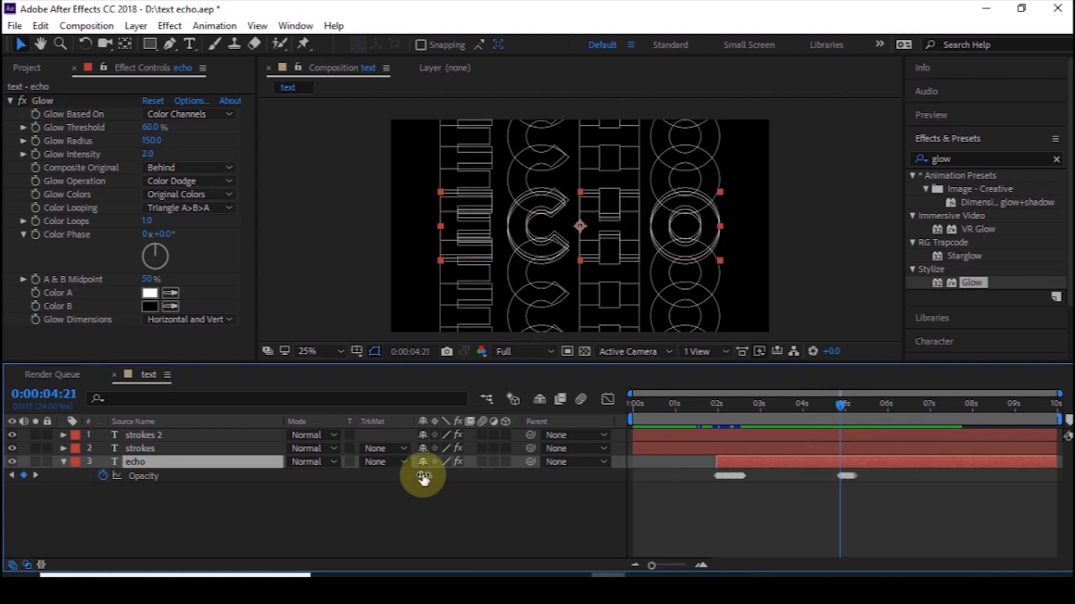
click(424, 475)
text(100)
key(Return)
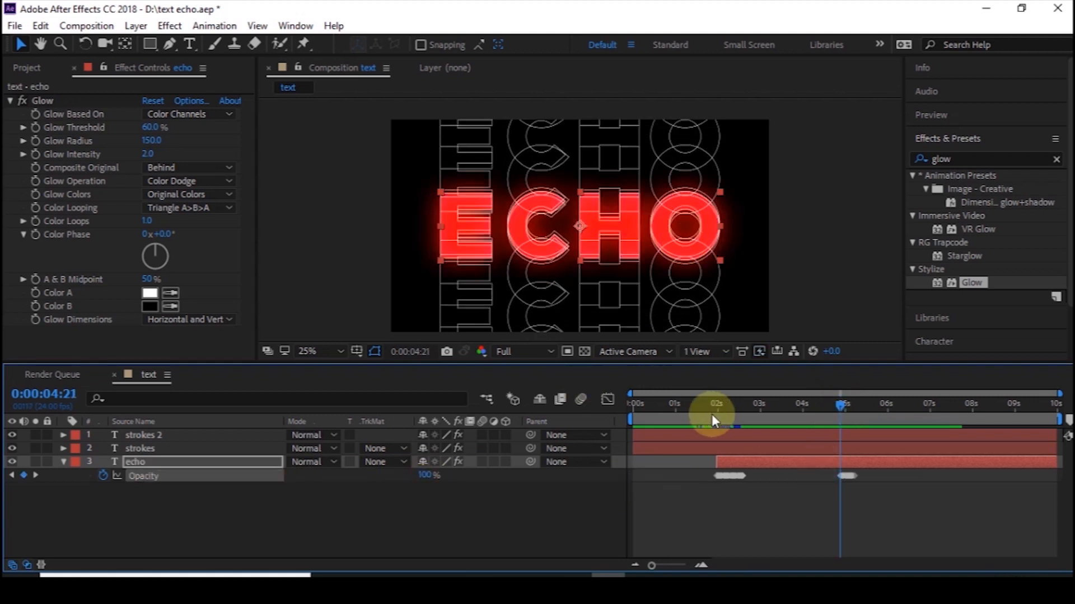
Step: Preview the text animation from 0:00:02:07 and again from the start to check the flicker-out around five seconds
click(730, 410)
key(space)
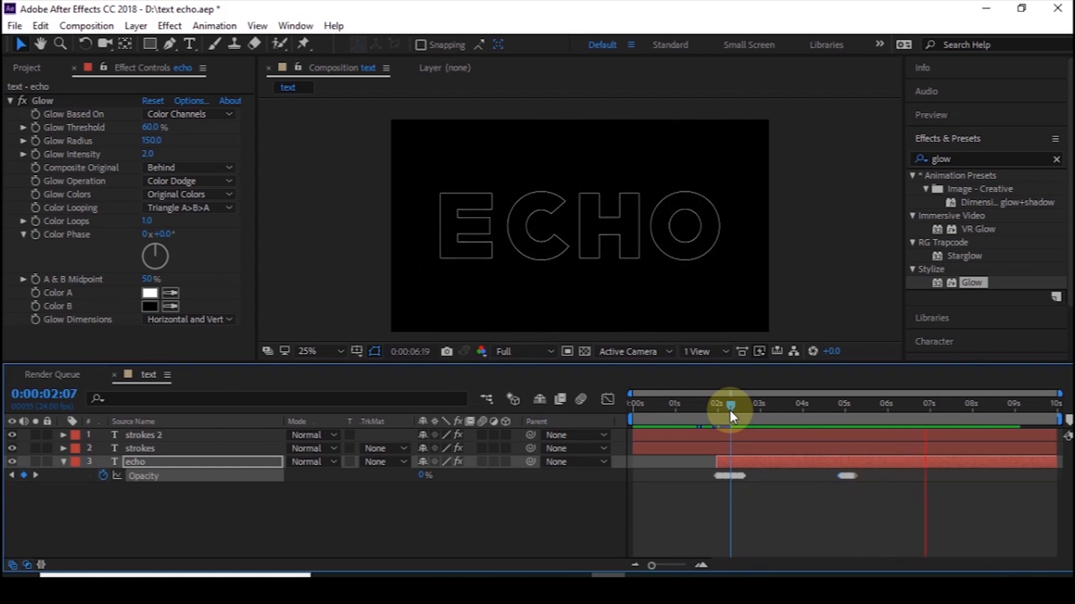
key(space)
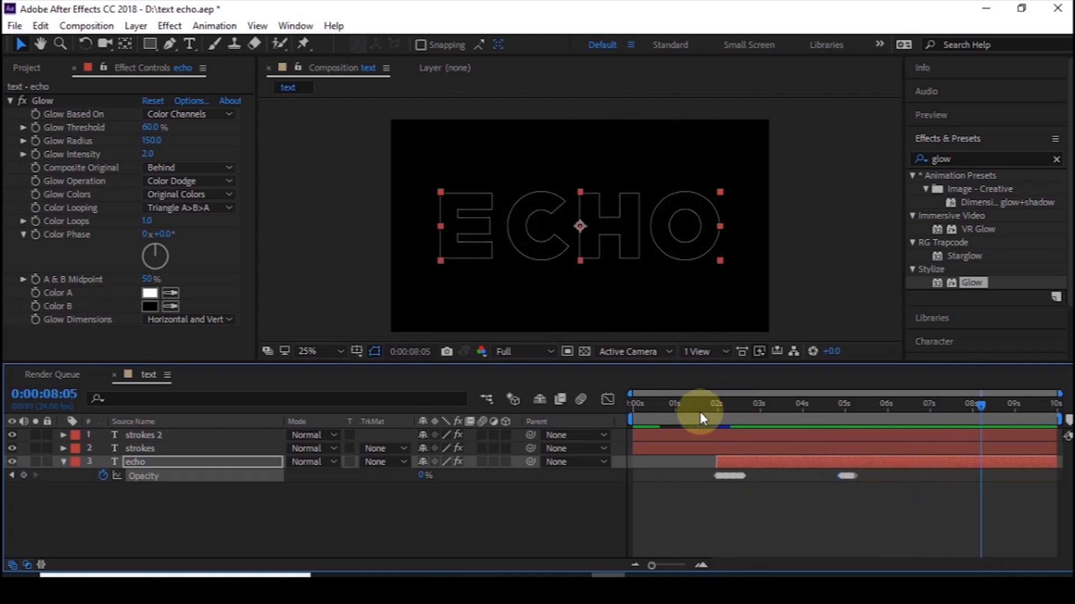
drag(651, 411, 605, 413)
key(space)
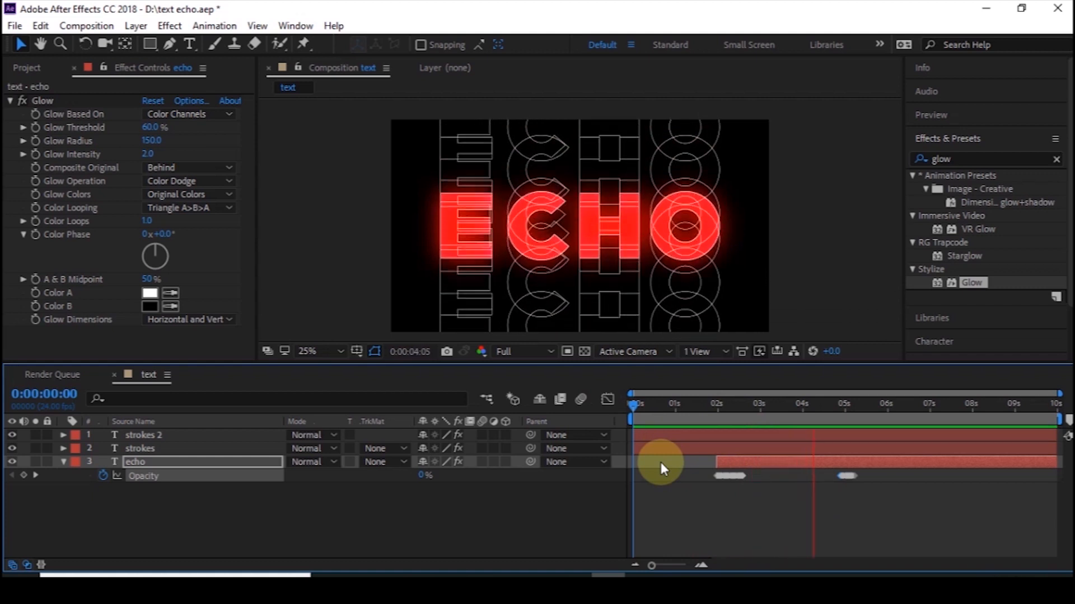
key(space)
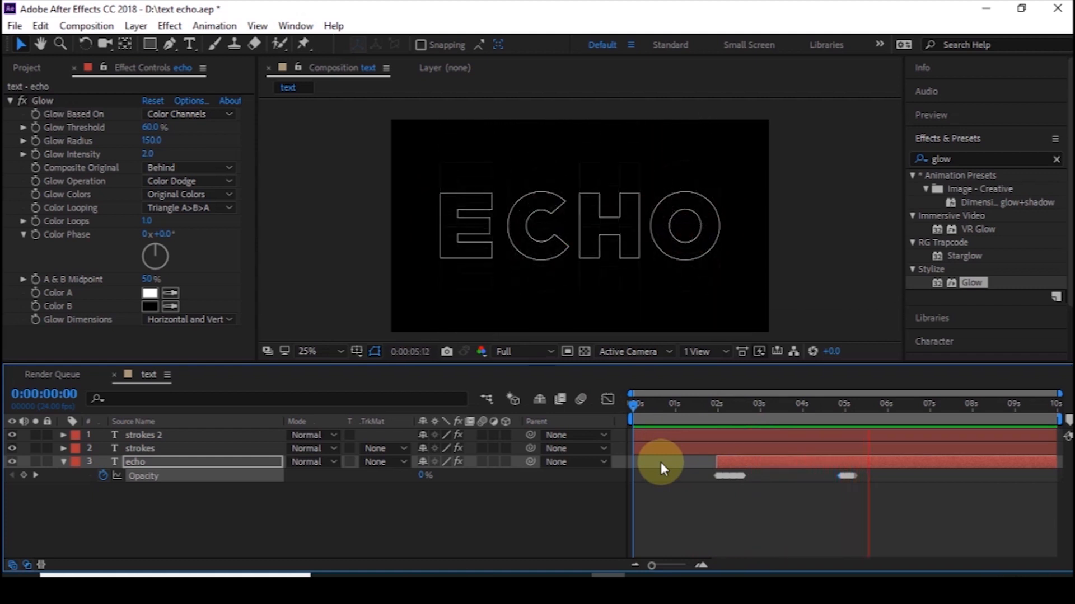
key(space)
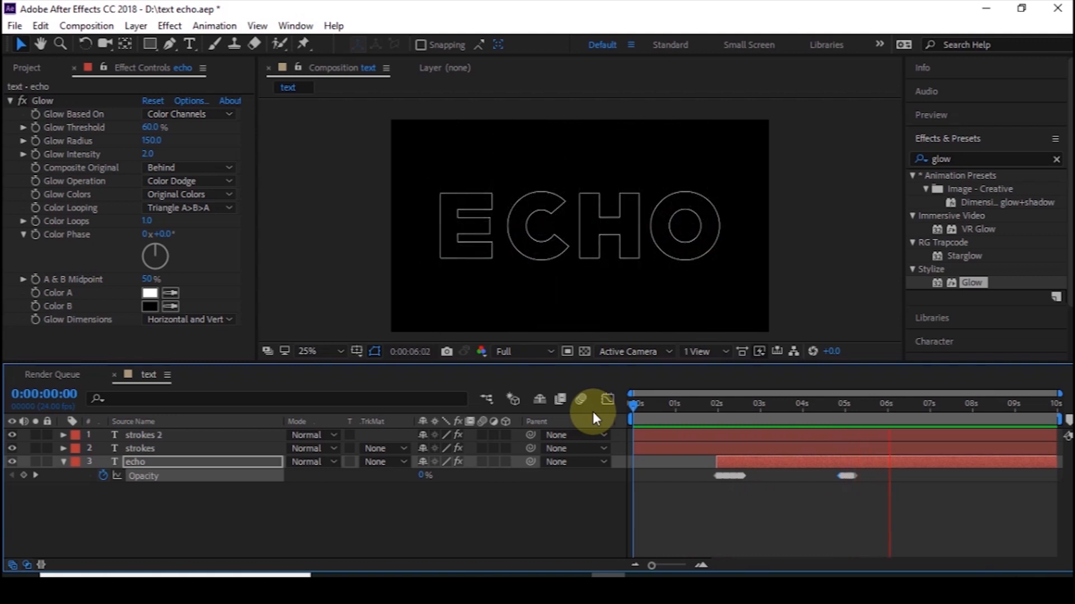
key(space)
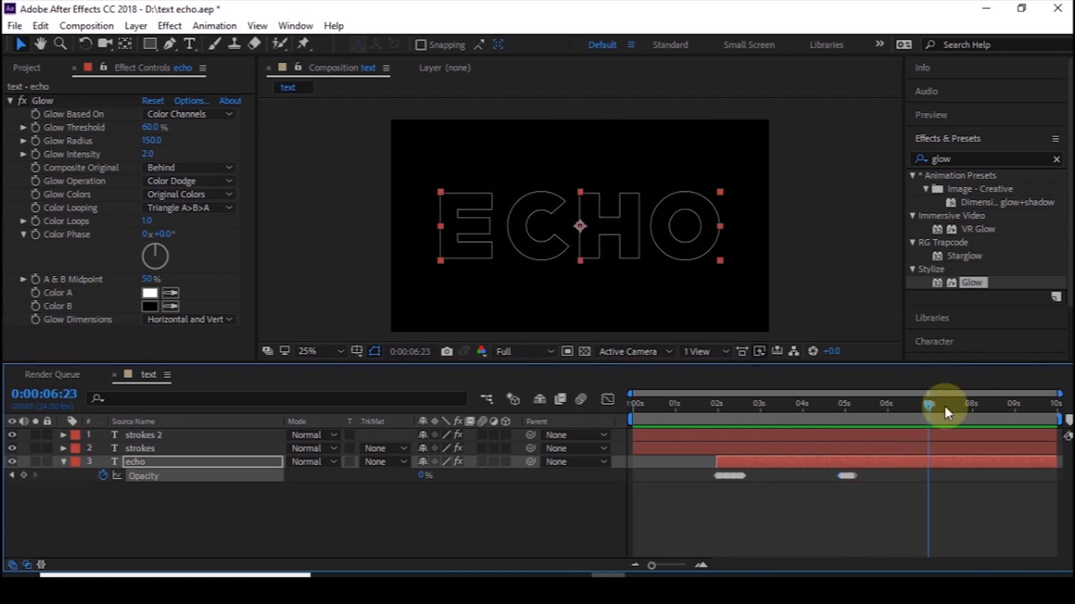
Step: Keyframe the strokes layer's Scale at 100% at 0:00:07:00 and 680% at 0:00:07:10
drag(927, 403, 928, 408)
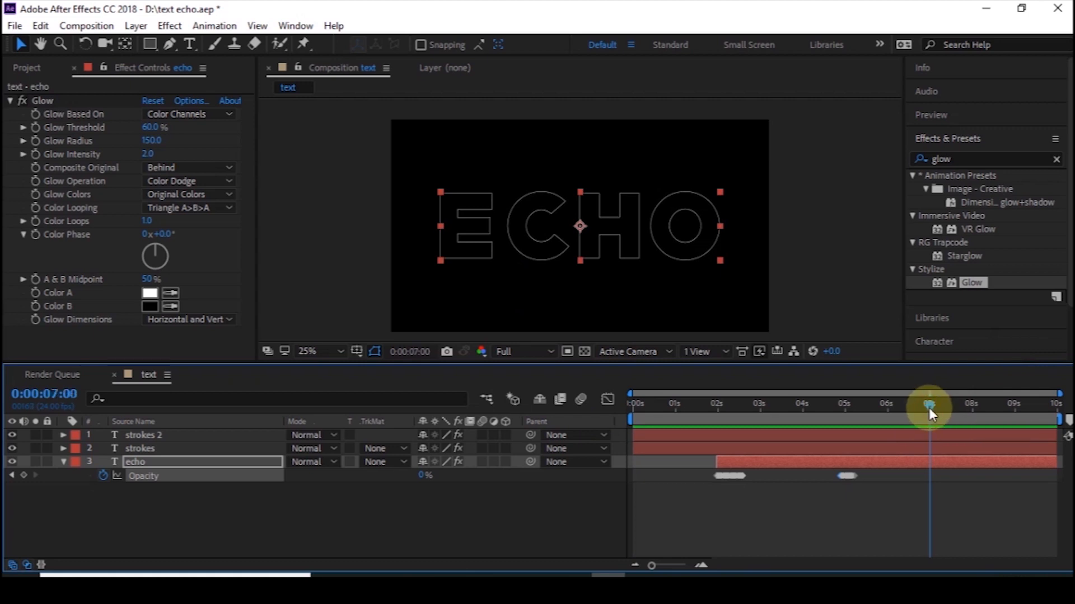
click(133, 531)
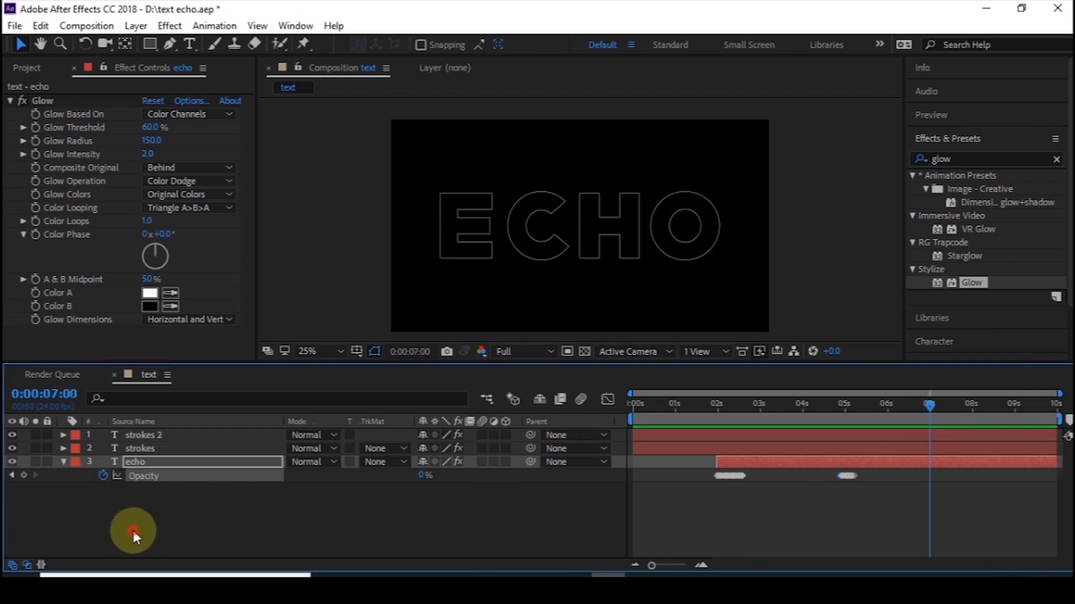
click(224, 449)
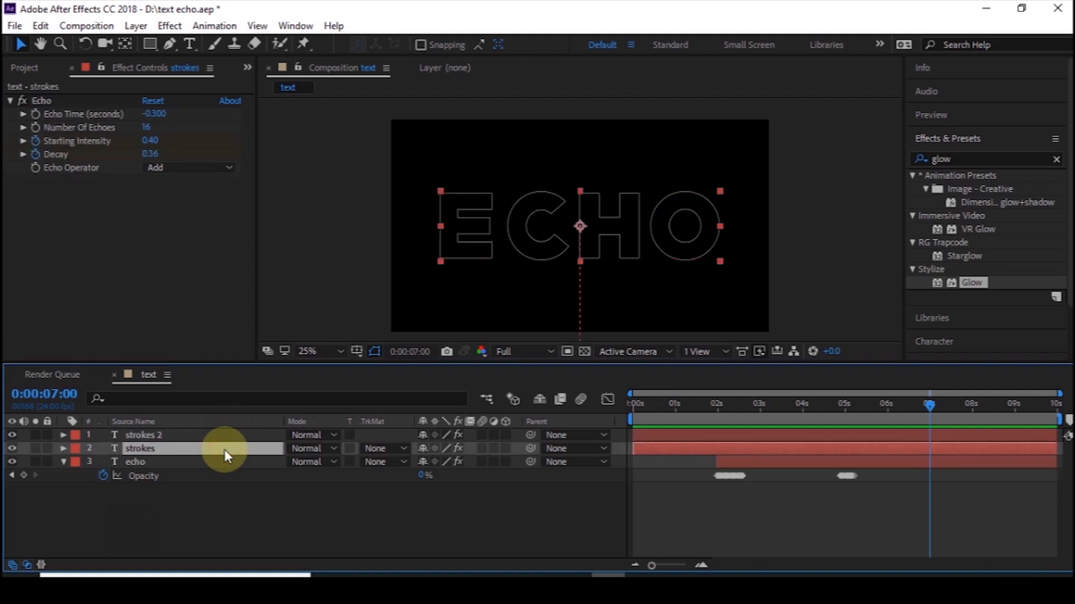
key(s)
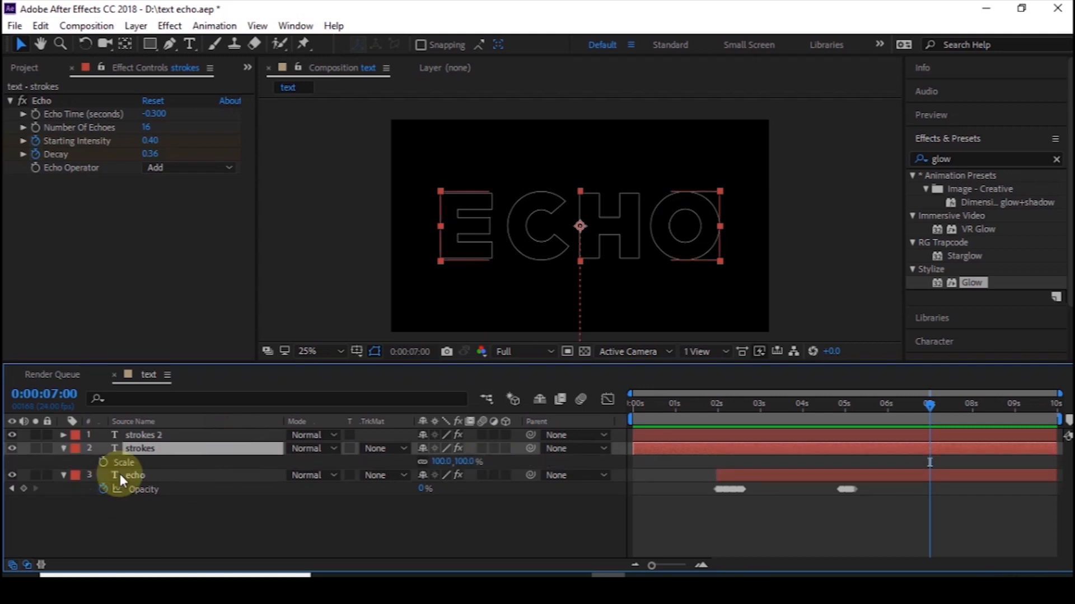
click(105, 461)
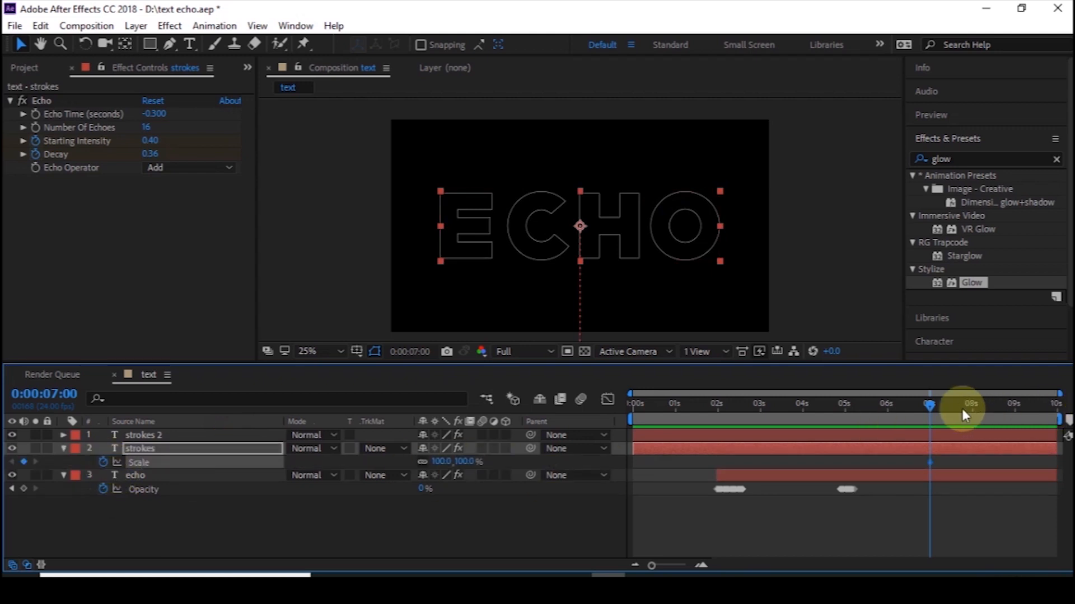
drag(930, 406, 948, 405)
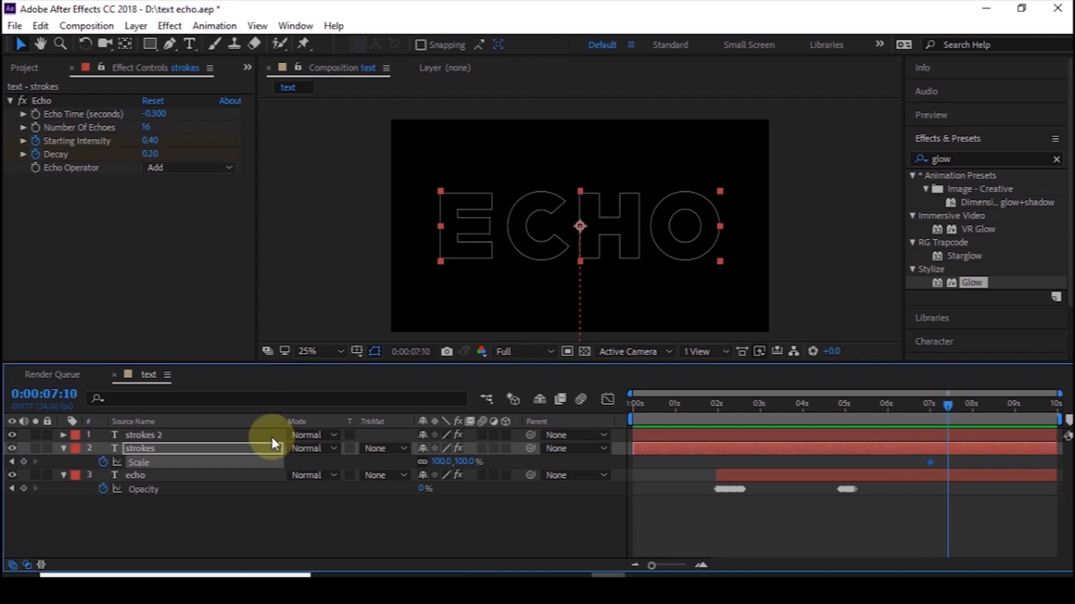
drag(440, 461, 902, 461)
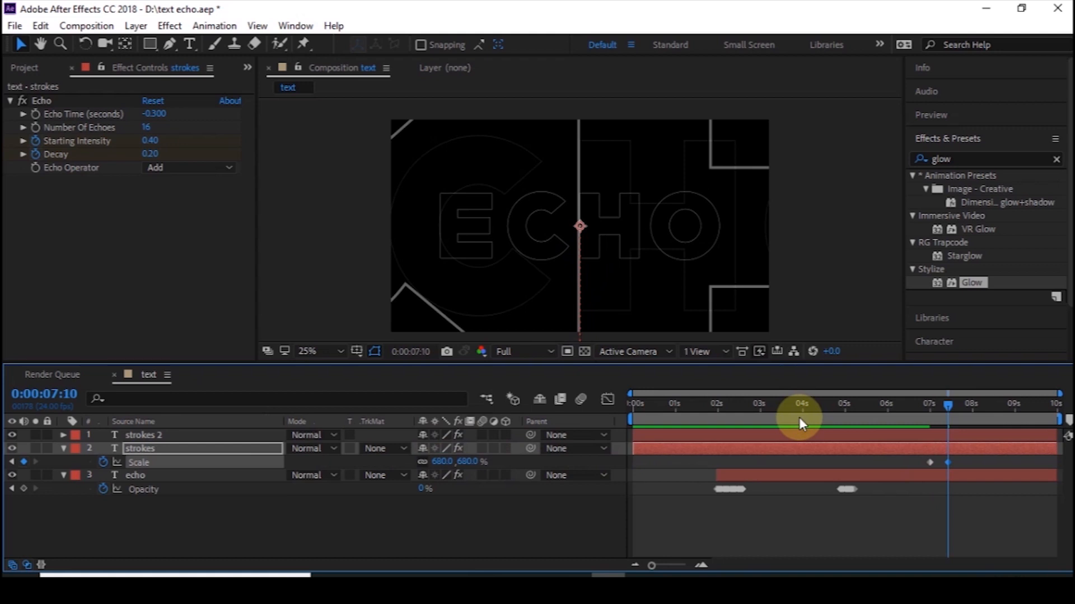
Step: Preview the scale-up of the strokes layer from 0:00:06:22
click(927, 407)
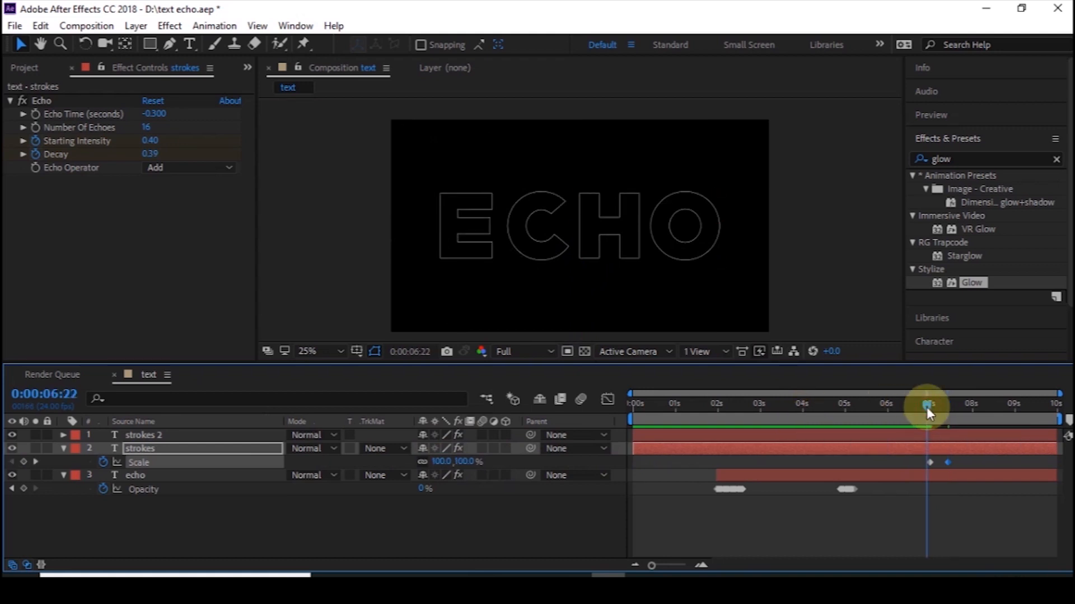
key(space)
key(space)
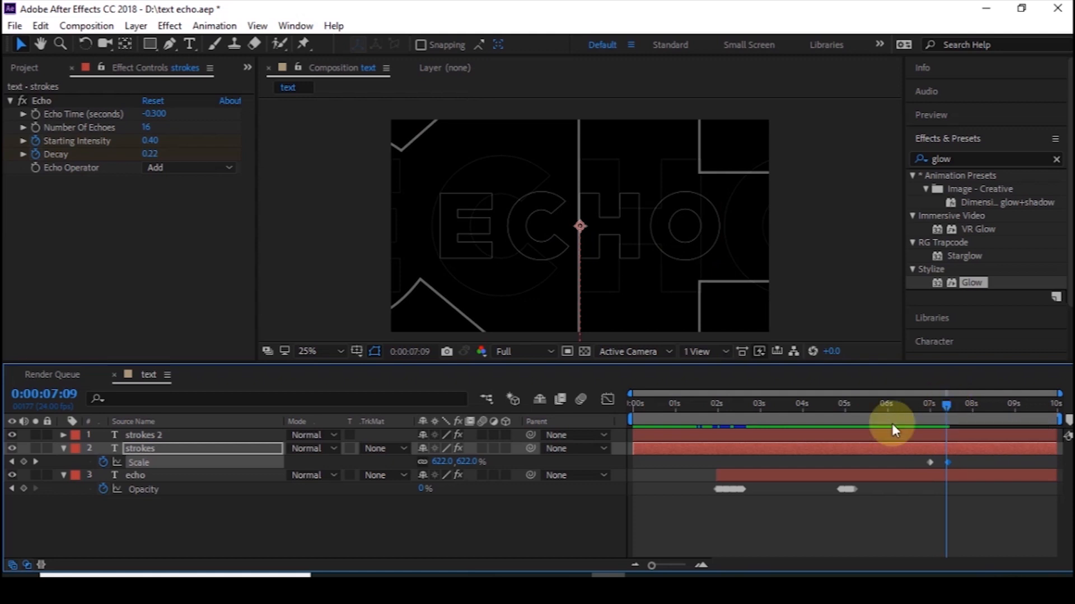
Step: Add a Scale keyframe of 100% to the strokes 2 layer at 0:00:07:00
drag(938, 412, 928, 413)
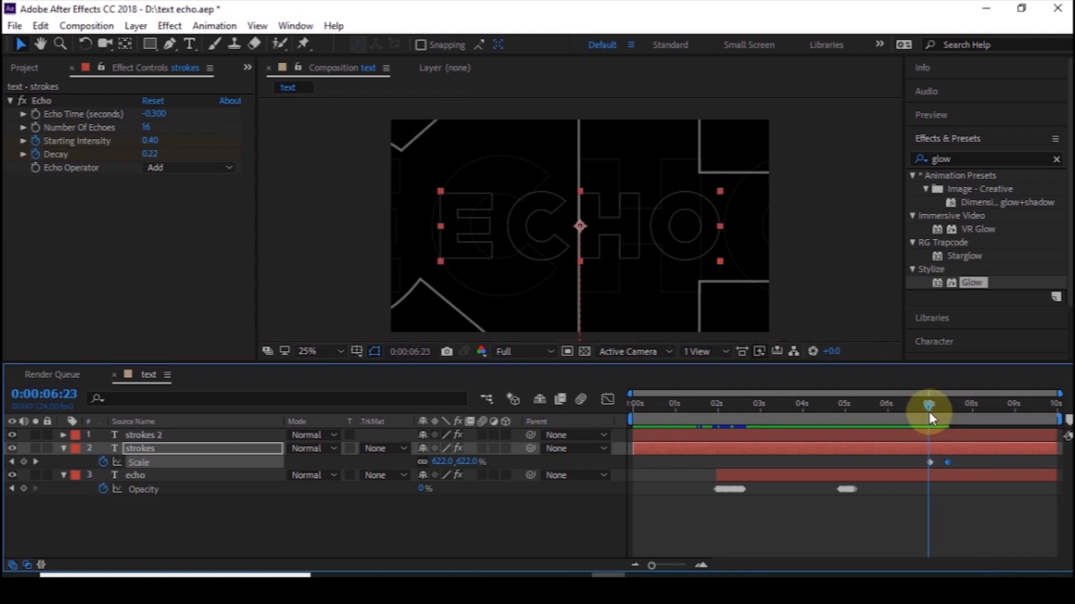
click(163, 435)
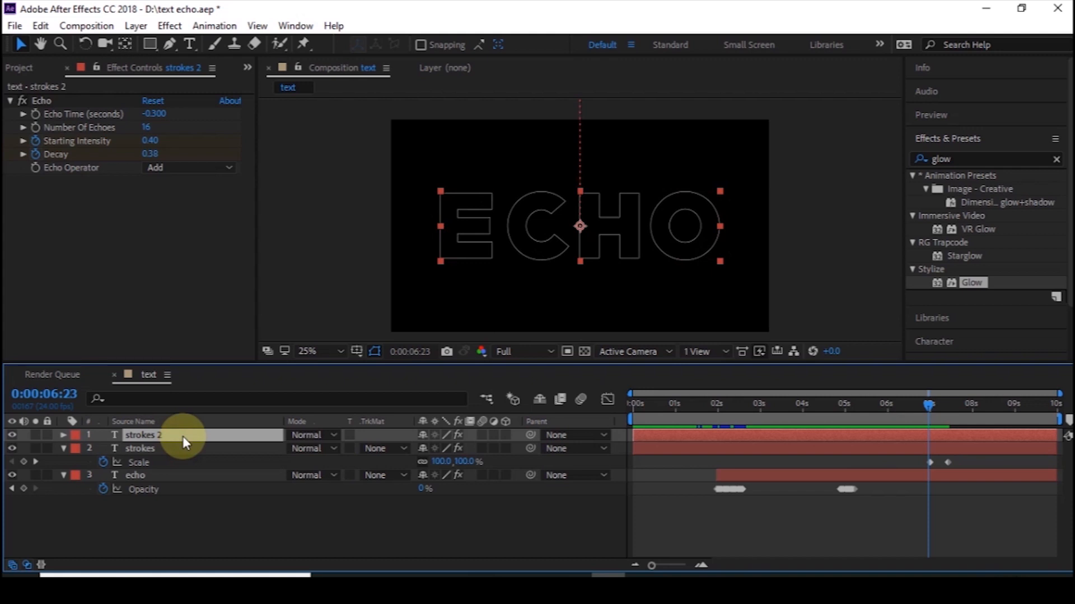
key(s)
drag(933, 395, 930, 407)
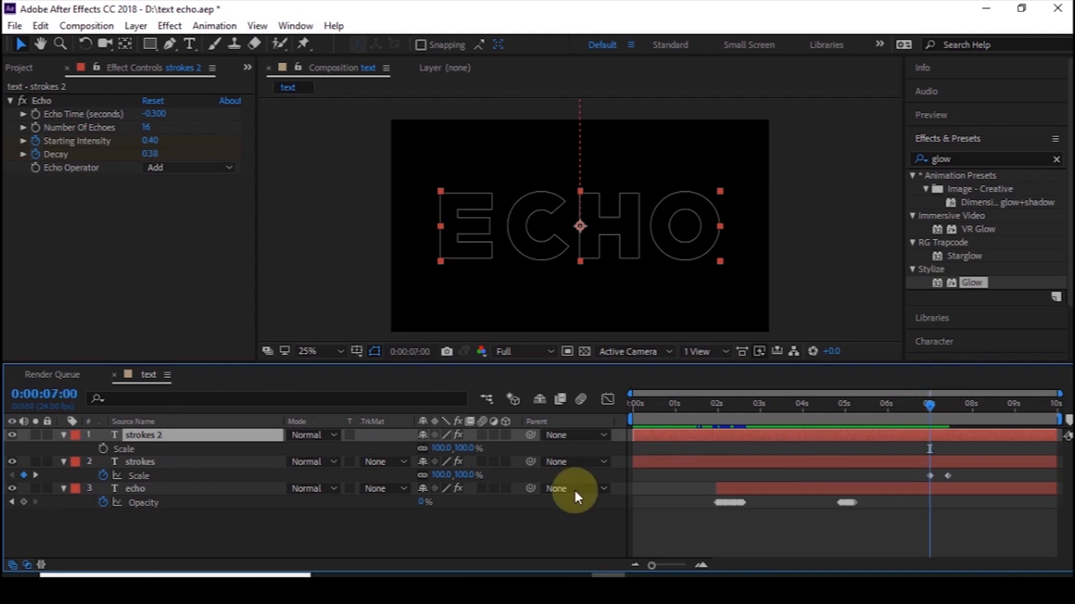
click(103, 449)
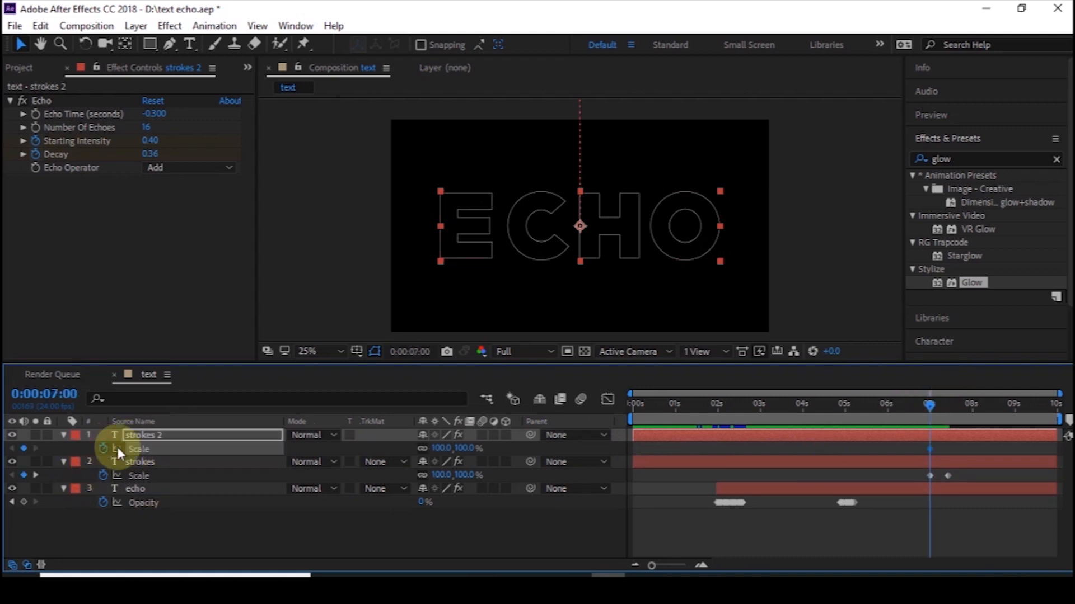
Step: Set the strokes 2 layer's Scale to 0% at 0:00:07:10 and preview the motion from 0:00:06:20
click(949, 412)
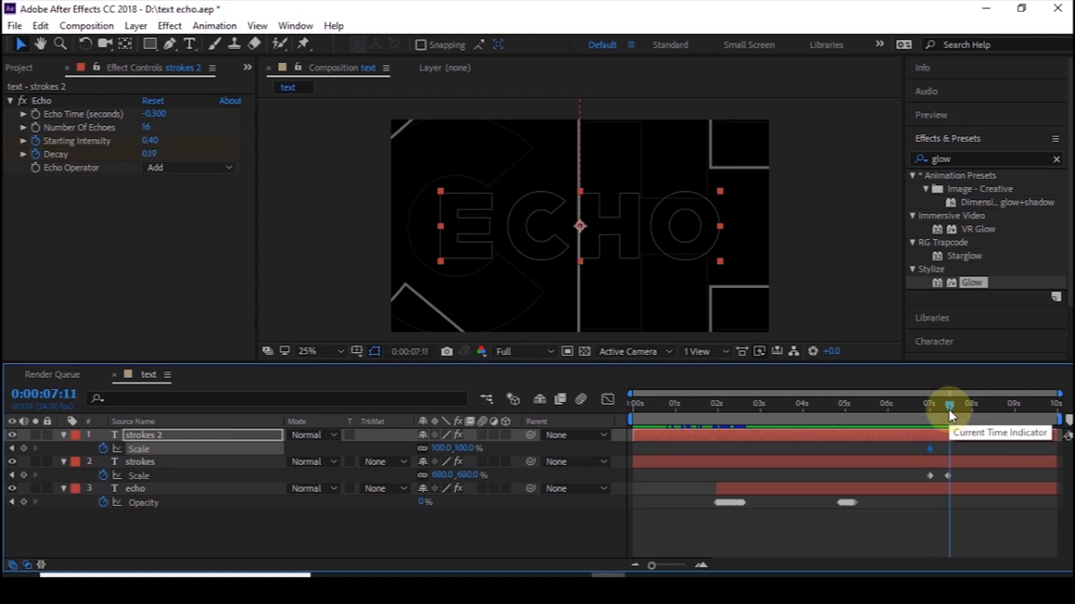
click(948, 410)
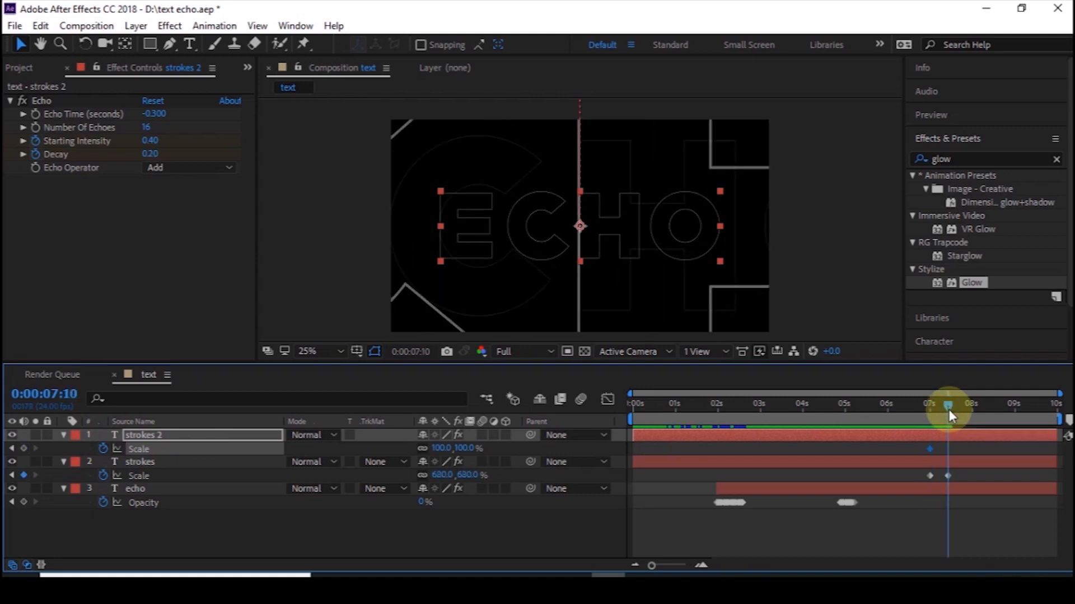
drag(468, 452, 304, 459)
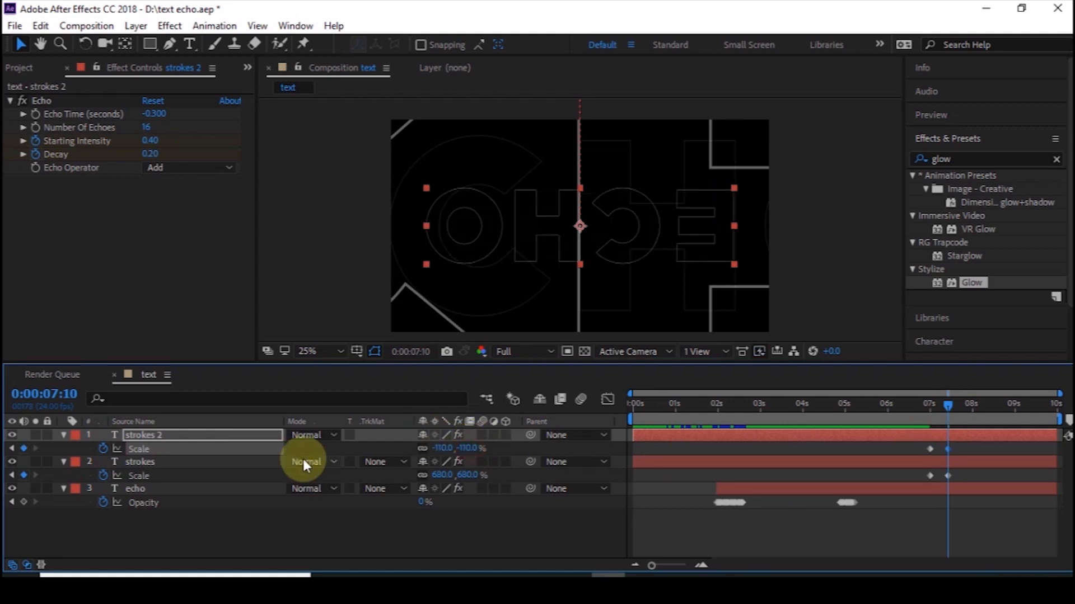
key(ctrl+z)
click(466, 448)
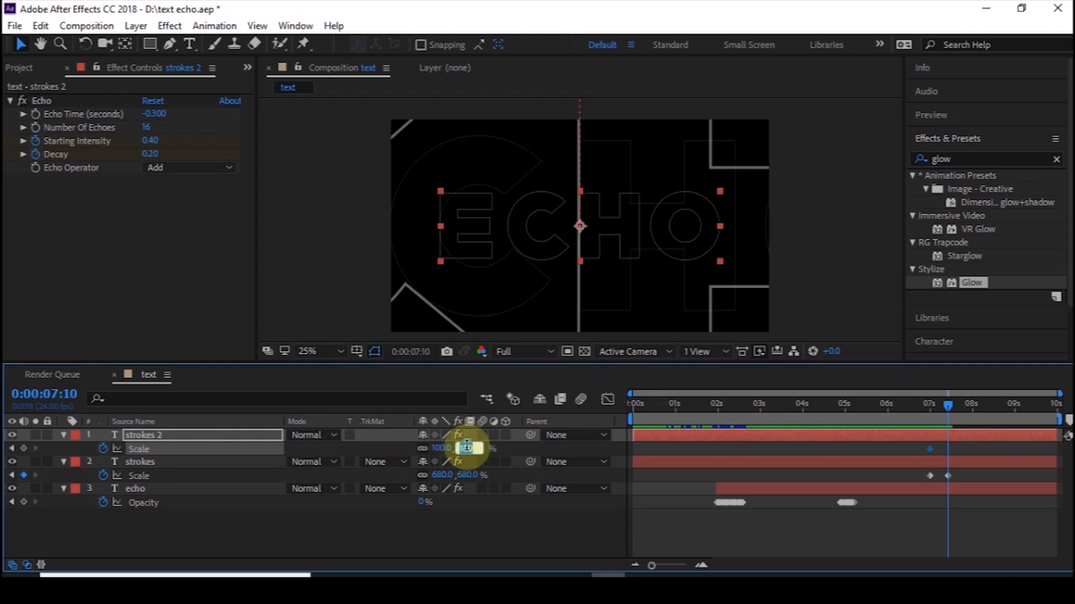
text(0)
key(Return)
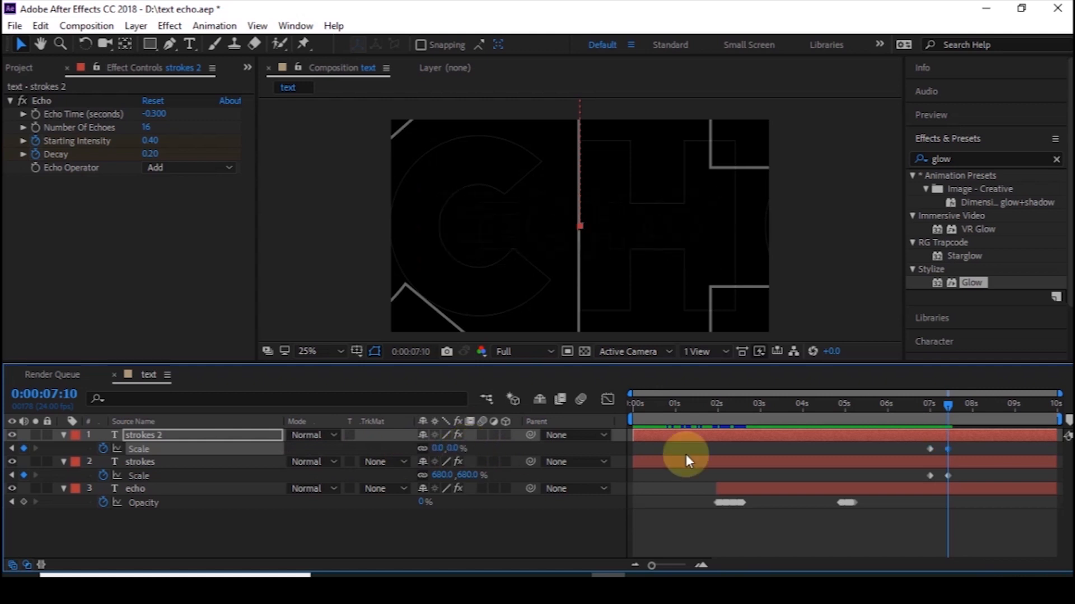
click(924, 414)
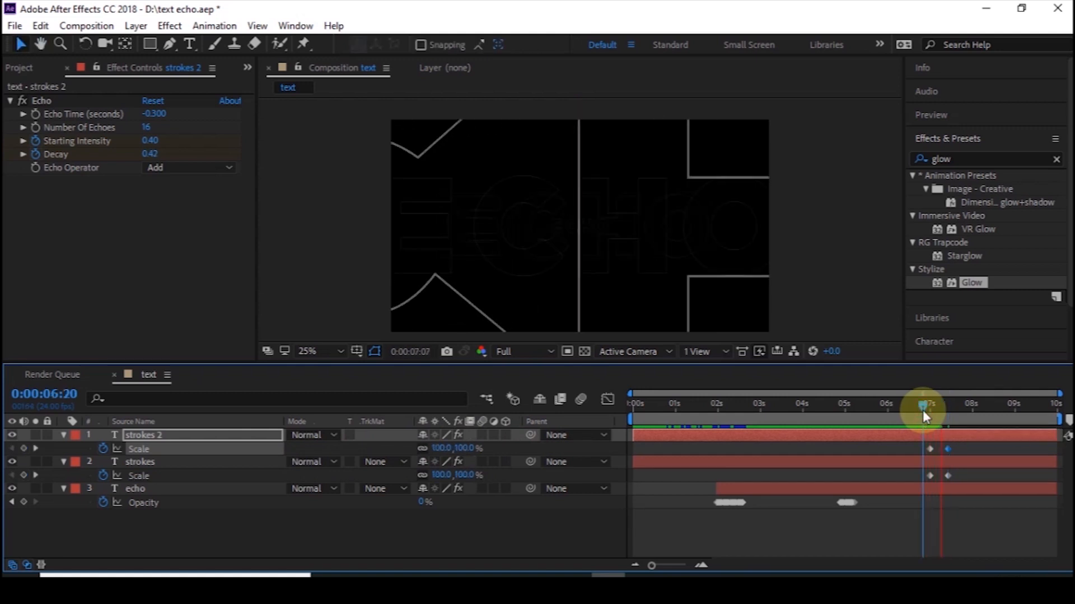
key(space)
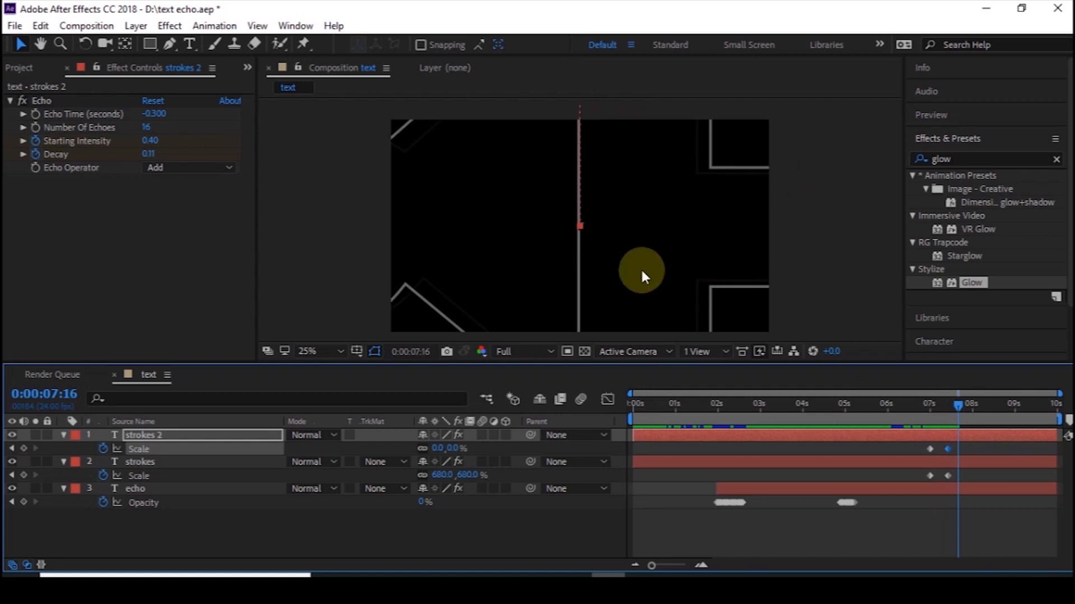
Step: Set the strokes layer's Scale at 0:00:07:10 to 950% and preview the motion from 0:00:06:21
drag(954, 414, 948, 410)
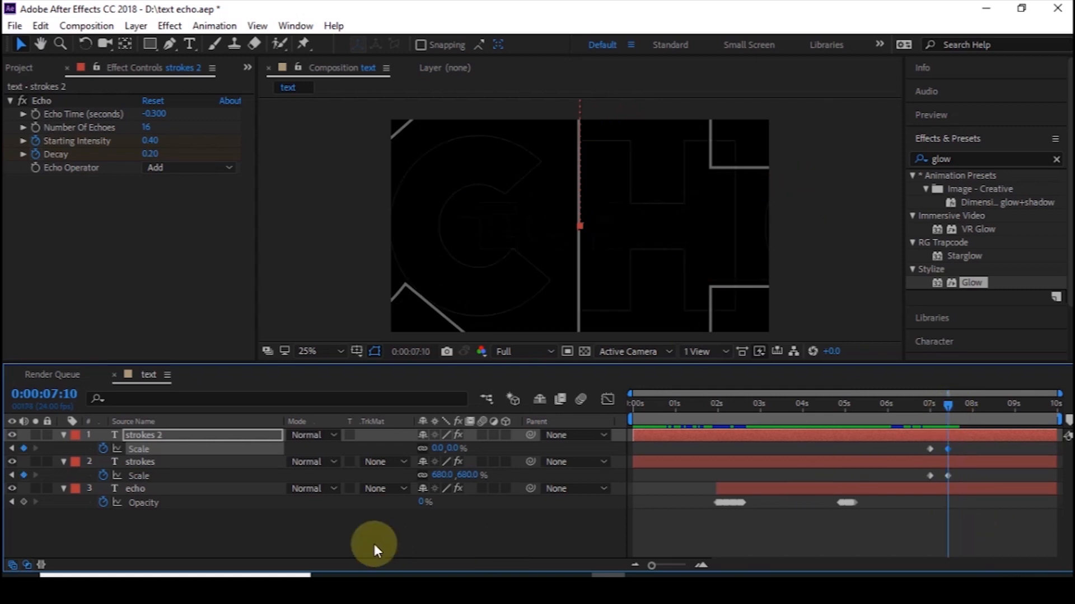
mouse_move(486, 474)
mouse_down()
mouse_move(457, 477)
mouse_move(532, 480)
mouse_move(566, 168)
mouse_move(532, 446)
mouse_move(468, 480)
mouse_move(582, 477)
mouse_up()
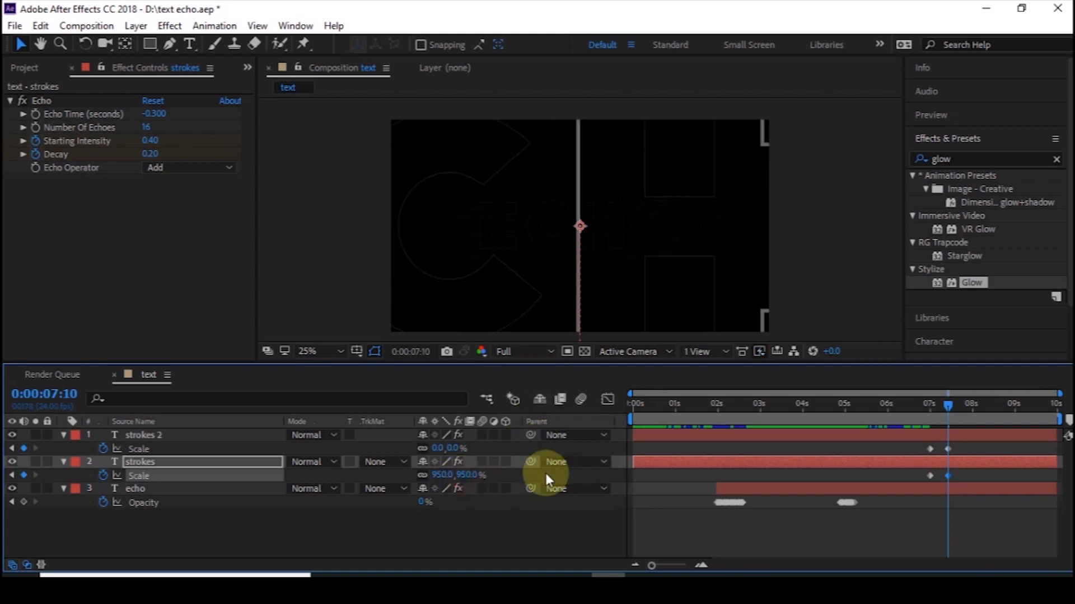
click(926, 404)
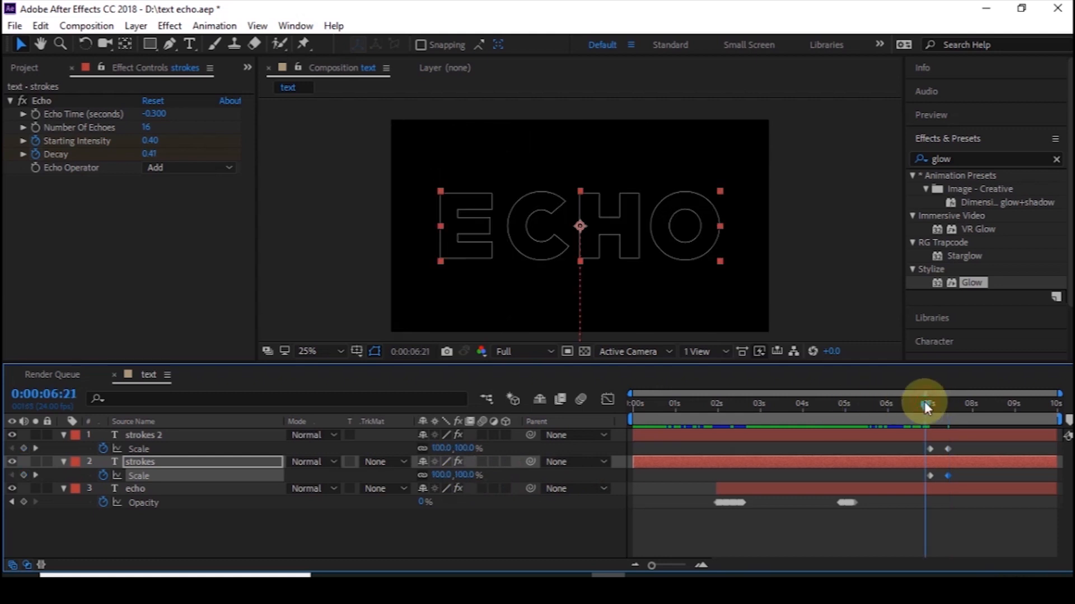
key(space)
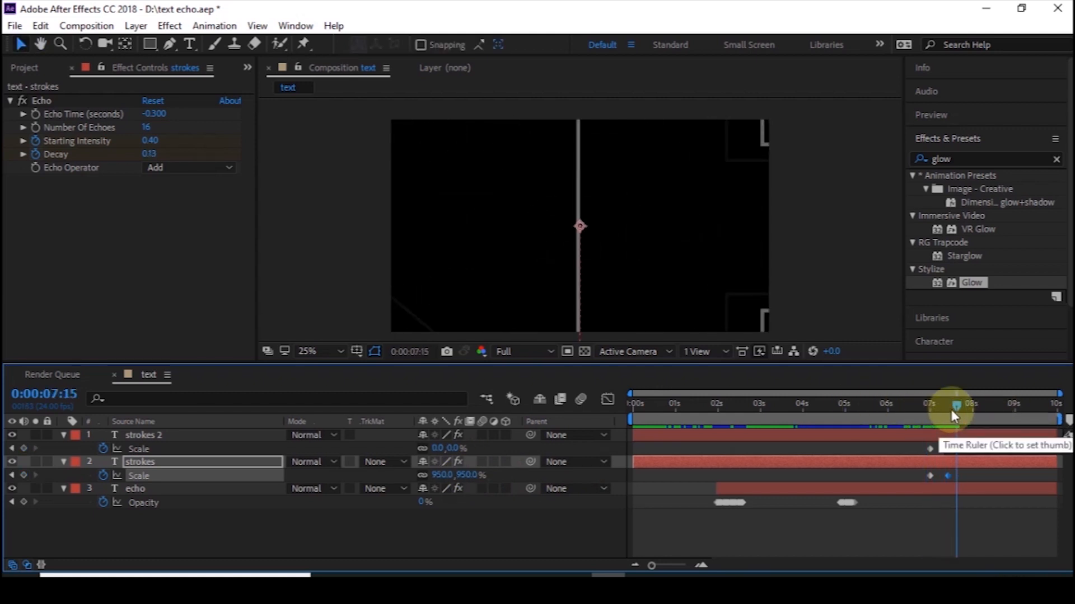
Step: Keyframe the strokes layer's Opacity at 100% at 0:00:07:07 and 0% at 0:00:07:11
click(950, 405)
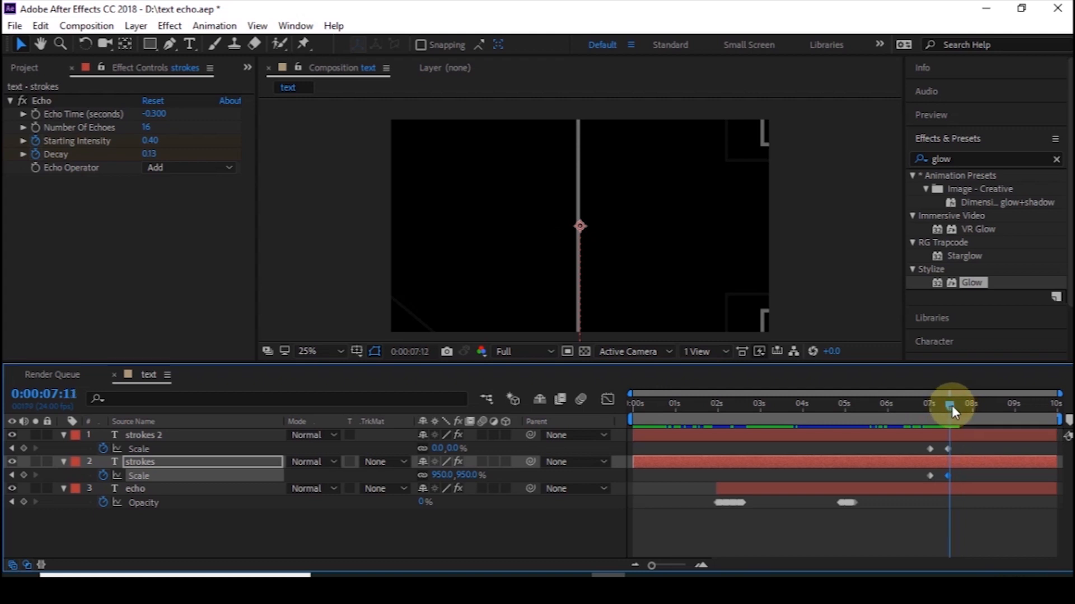
click(970, 491)
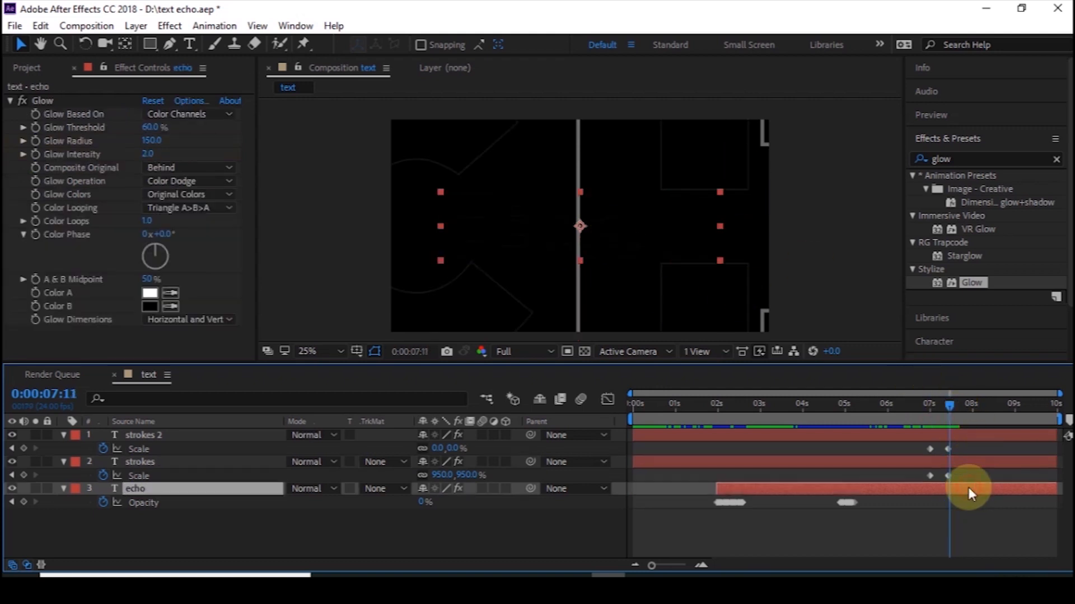
click(972, 463)
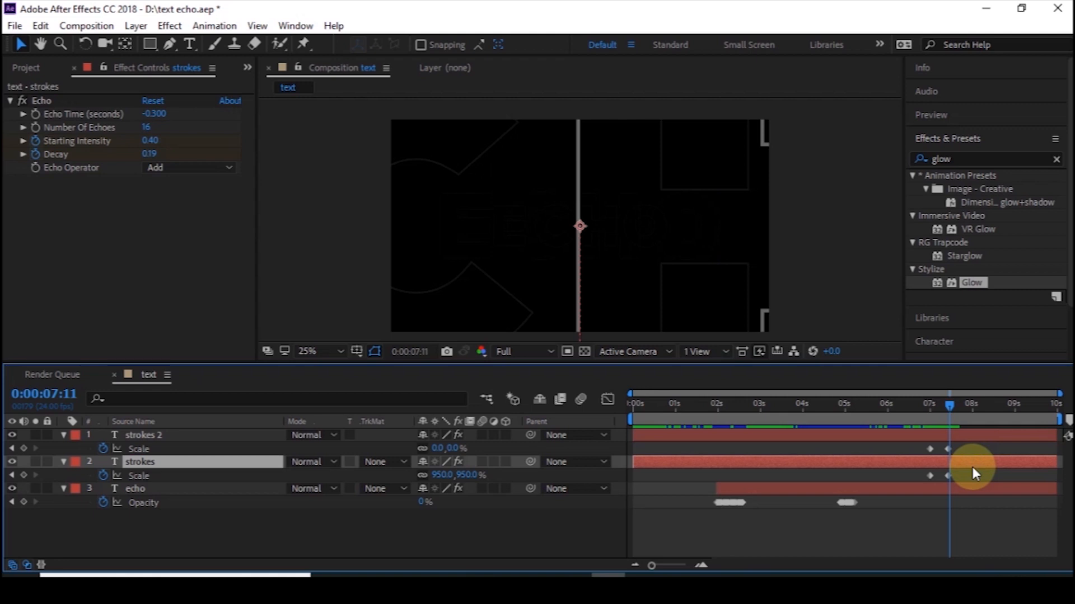
key(t)
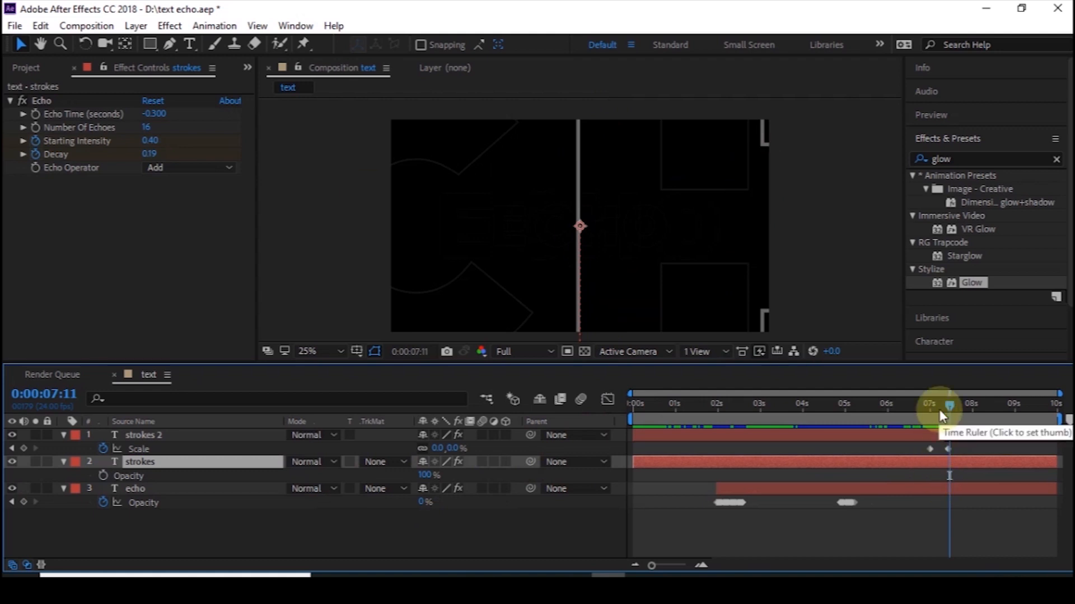
drag(940, 416, 942, 416)
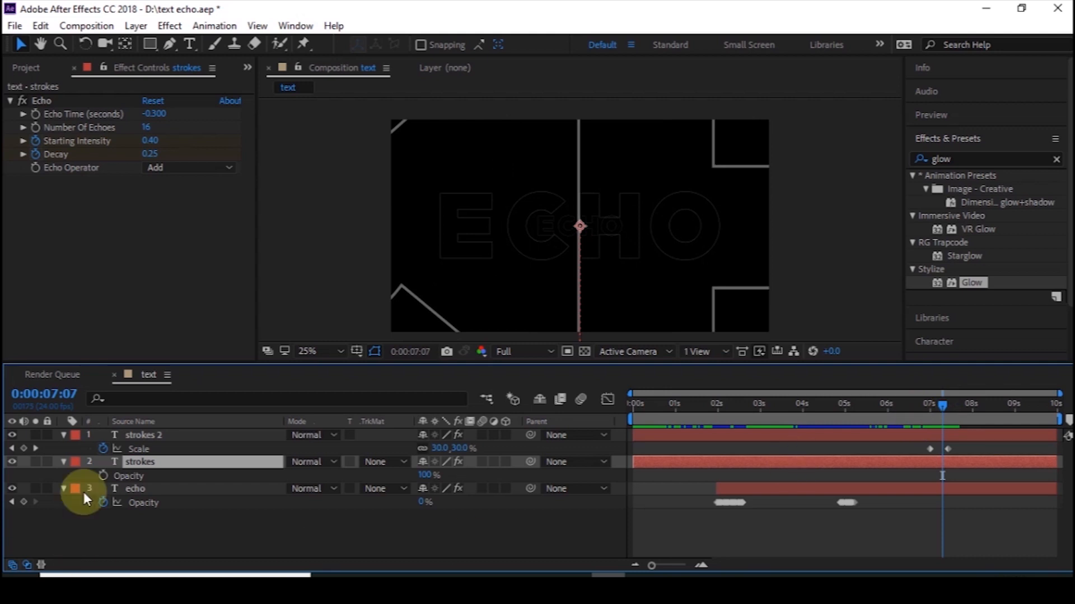
click(103, 475)
click(949, 407)
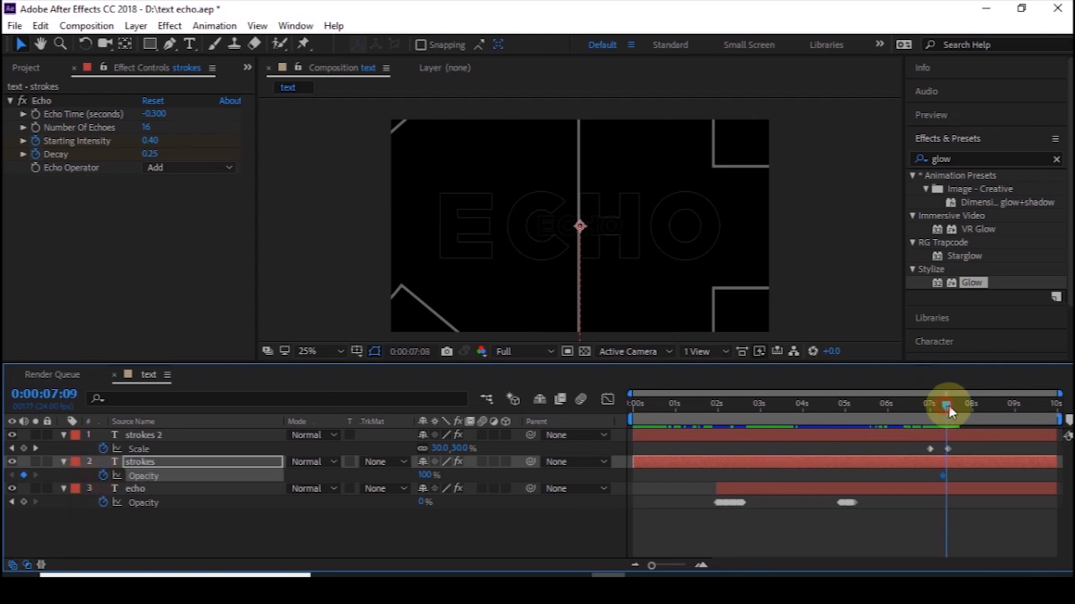
drag(425, 475, 227, 498)
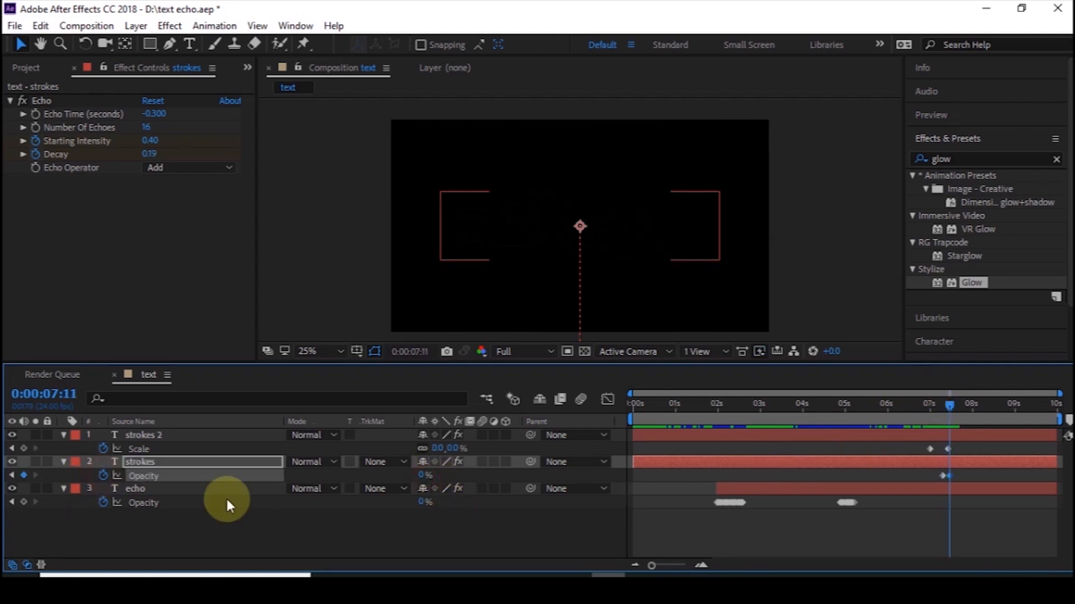
Step: Preview the strokes layer's fade-out from 0:00:06:20
click(923, 409)
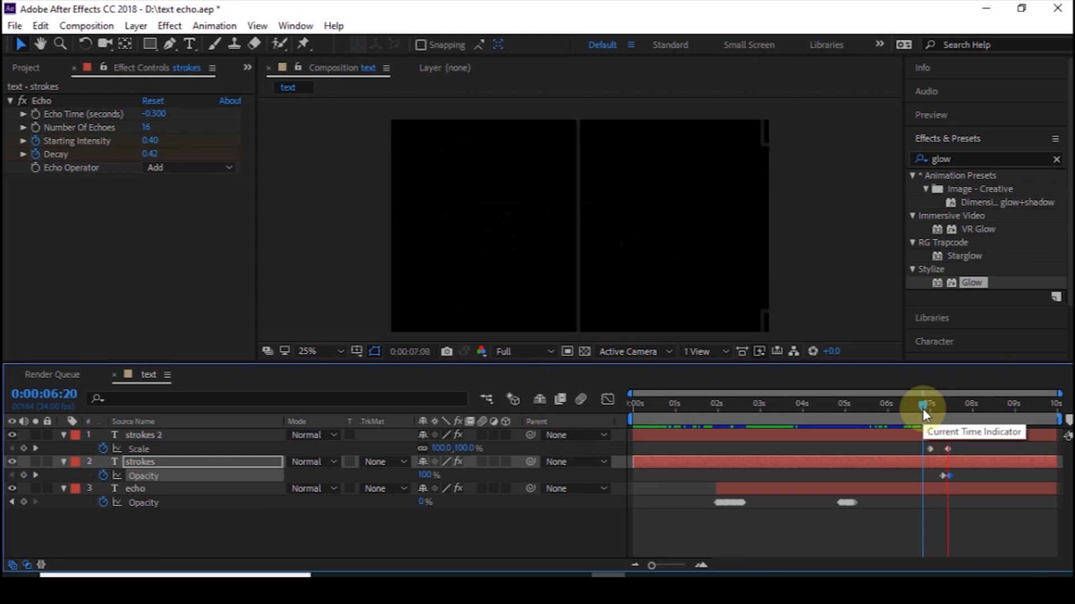
key(space)
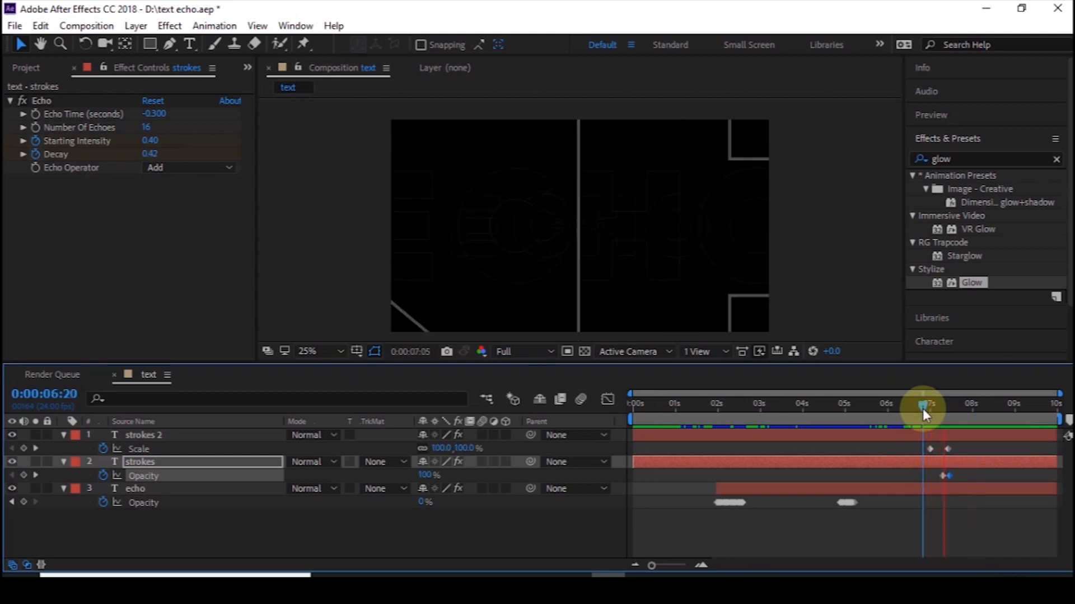
key(space)
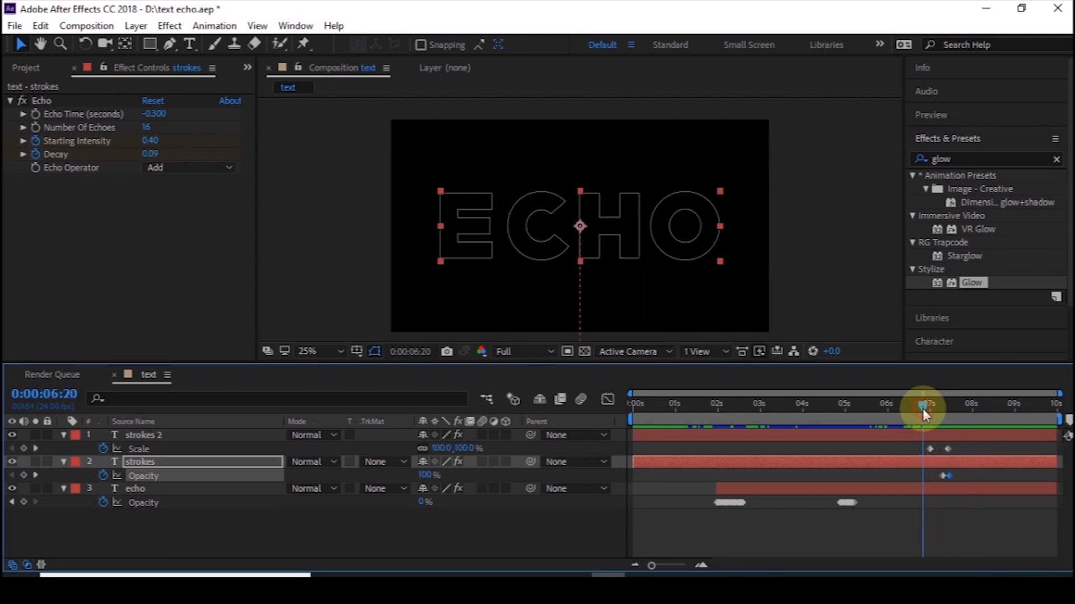
key(space)
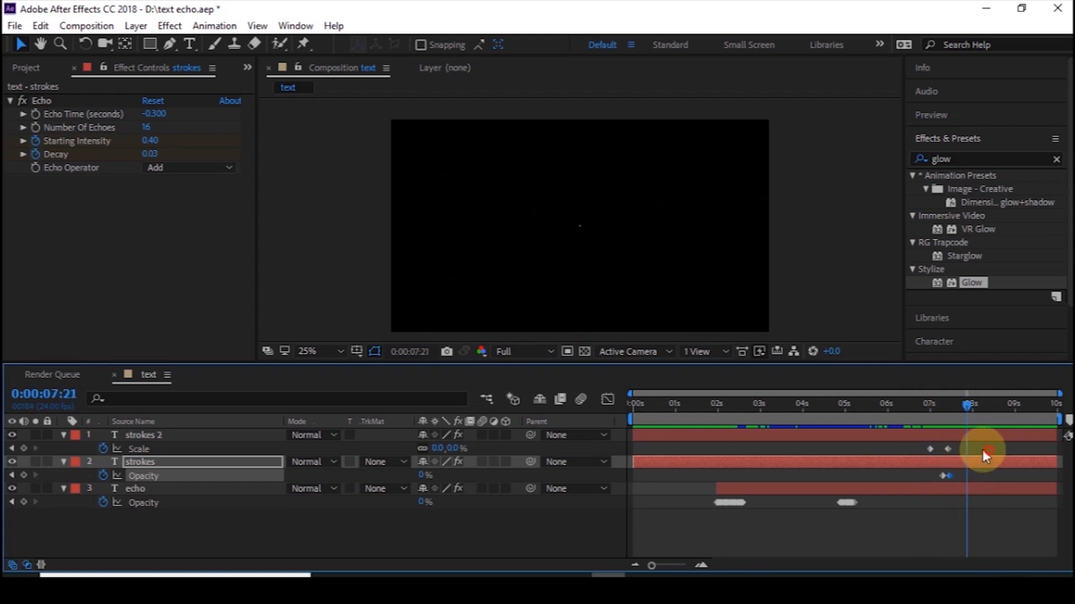
Step: Apply Easy Ease to the strokes 2 layer's Scale keyframes and the strokes layer's Opacity keyframes
drag(982, 450, 882, 450)
key(F9)
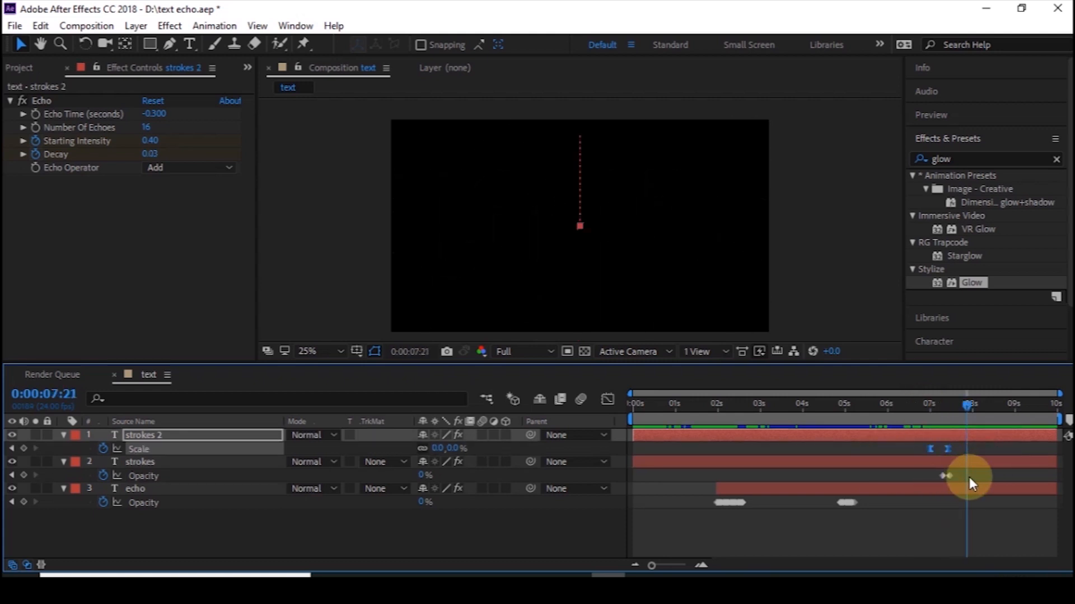
drag(969, 477, 905, 480)
key(F9)
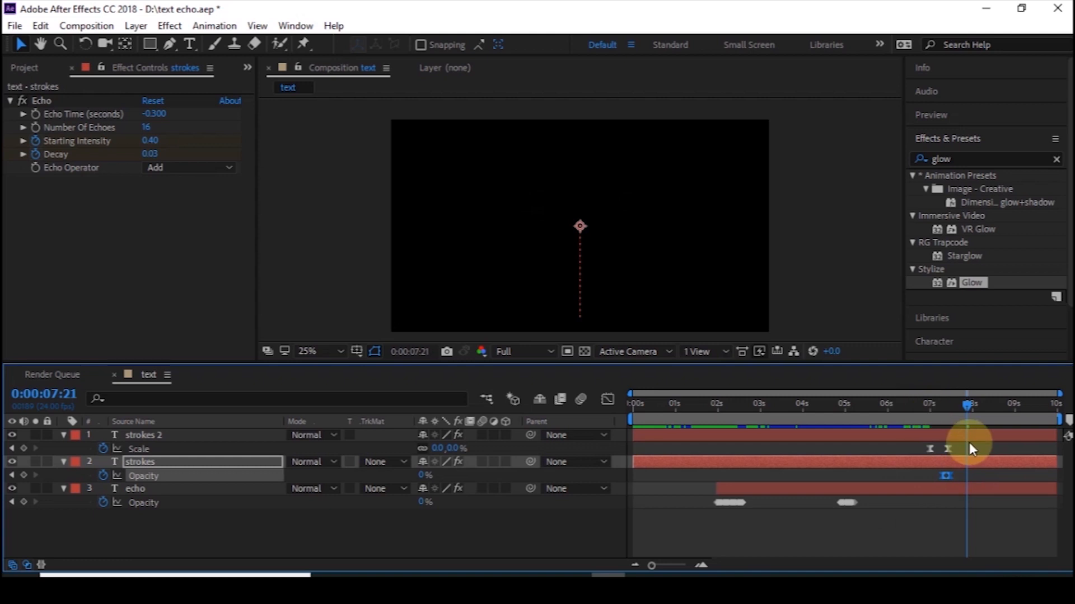
Step: Reshape the strokes 2 layer's Scale speed graph to peak near the first keyframe, and preview it from 0:00:06:22
drag(969, 442, 899, 456)
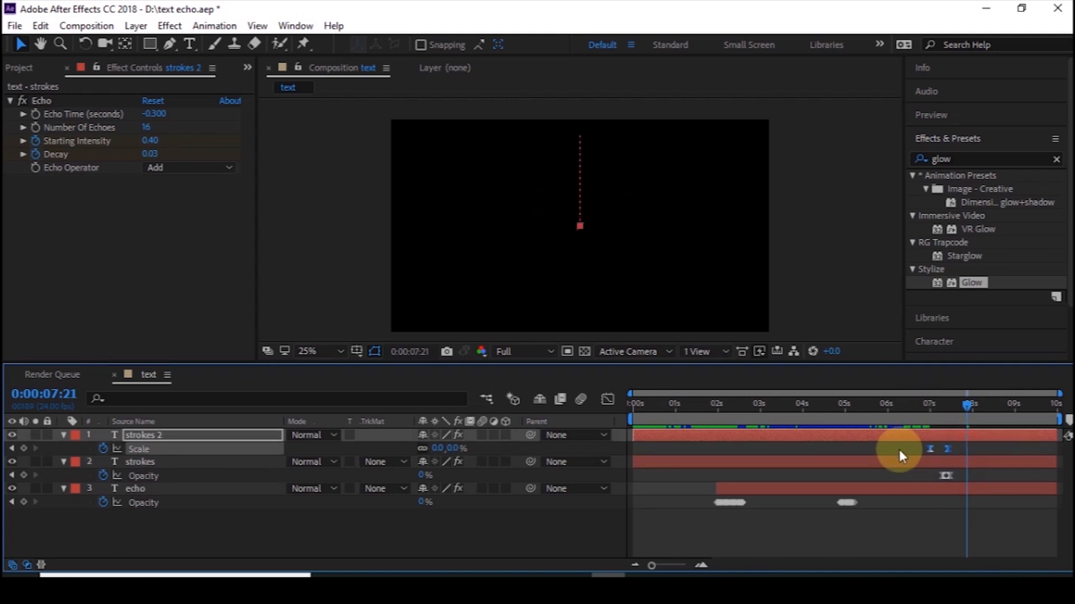
click(608, 401)
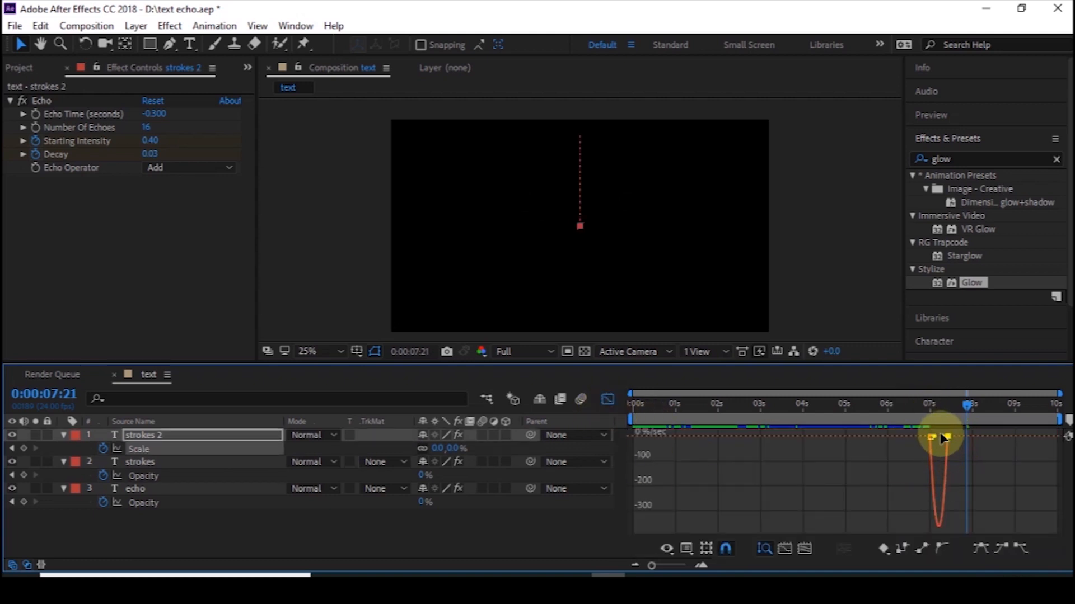
drag(943, 438, 931, 439)
click(927, 406)
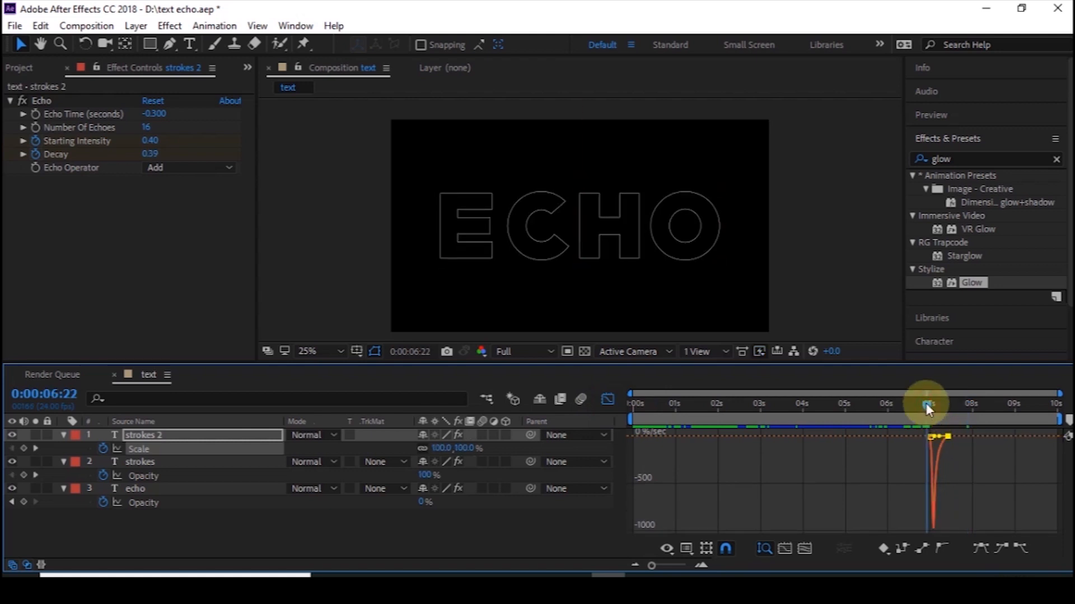
key(space)
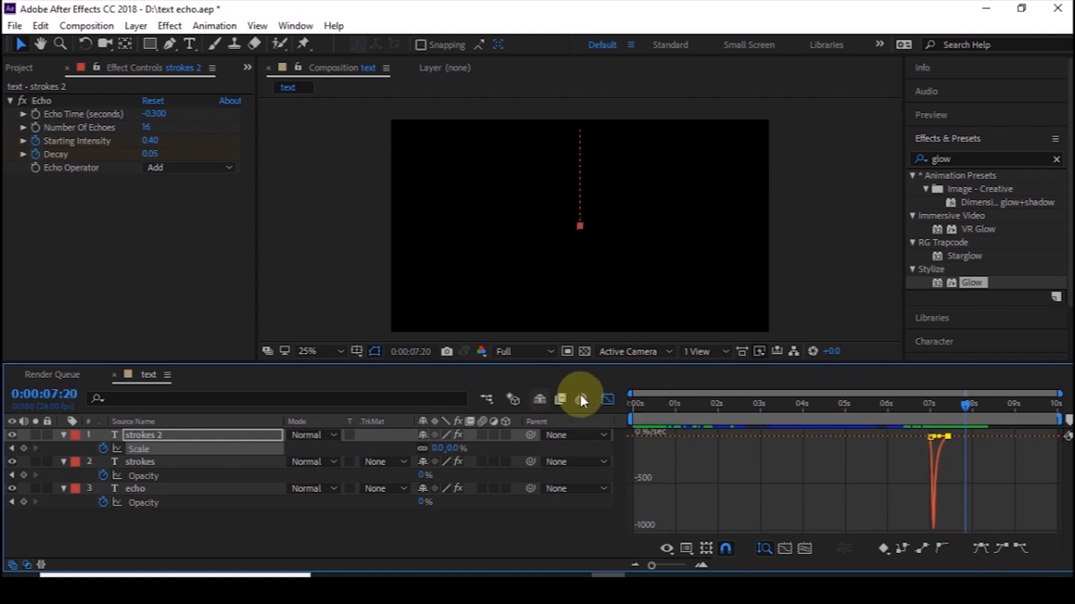
click(609, 400)
Step: Reshape the strokes layer's Opacity speed graph to peak near the first keyframe, and preview the fade from 0:00:07:06
click(946, 476)
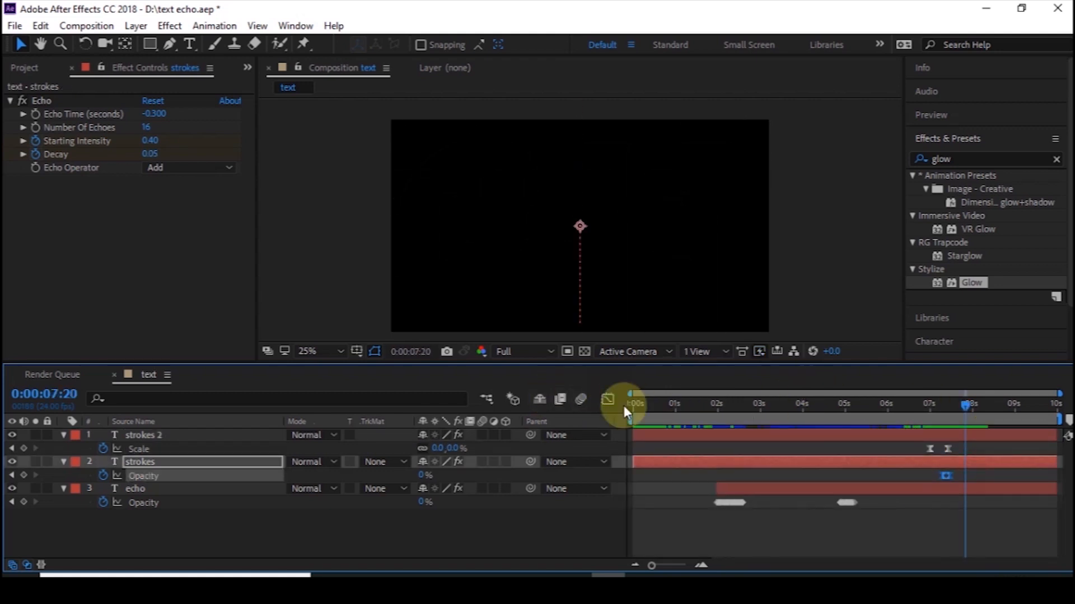
click(608, 399)
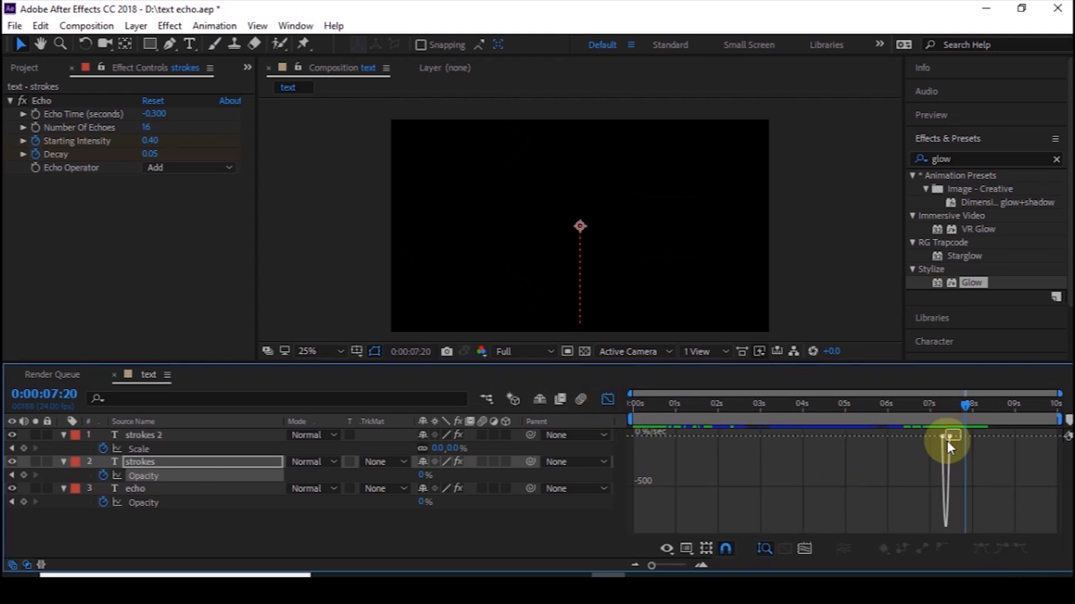
drag(947, 441, 904, 437)
scroll(946, 445, up, 6)
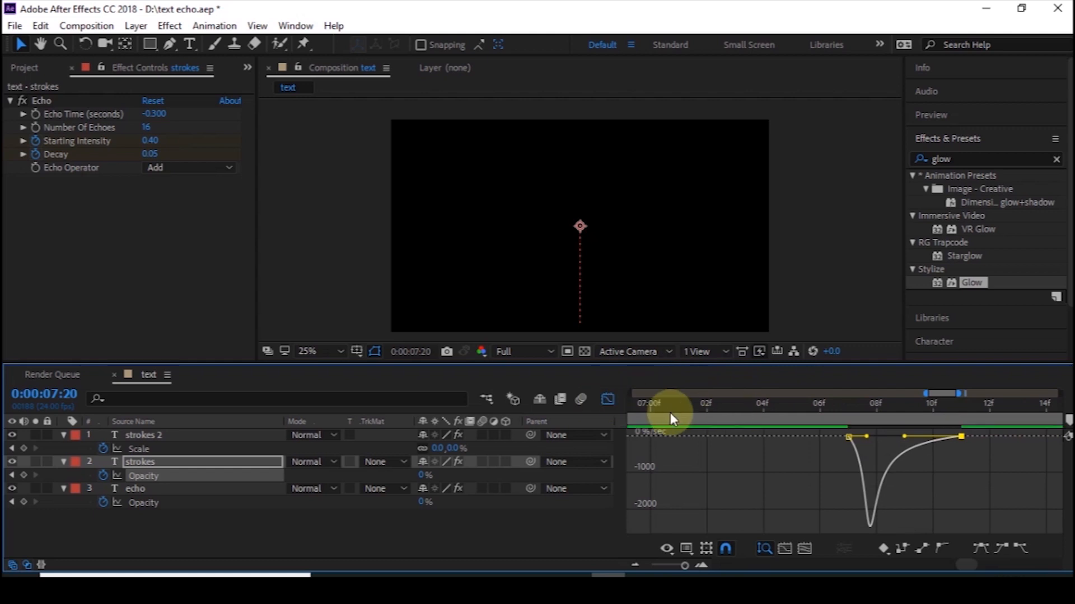
click(825, 411)
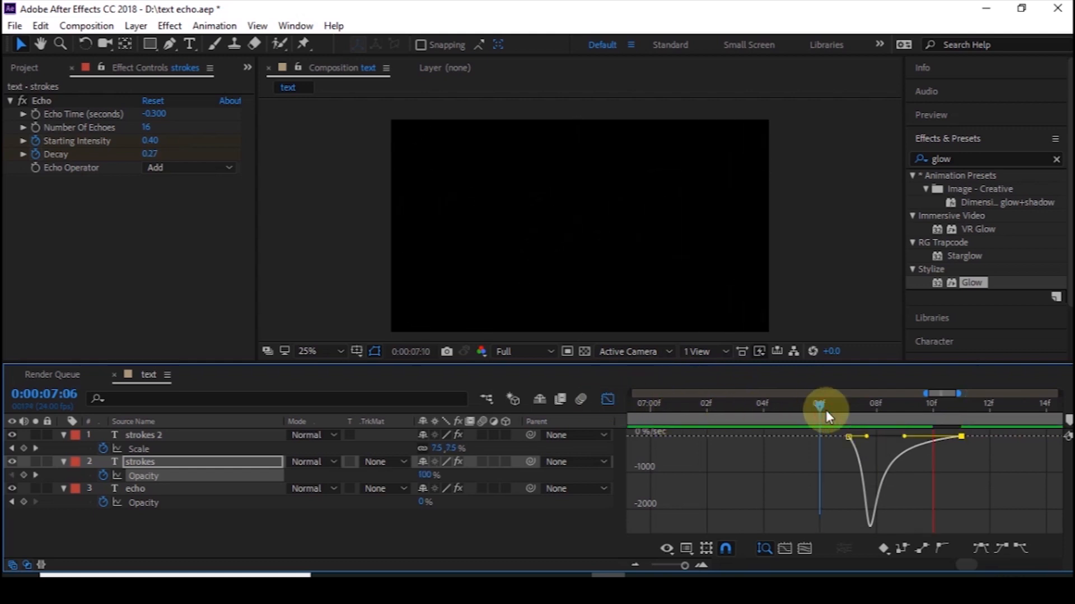
key(space)
drag(759, 411, 744, 411)
key(space)
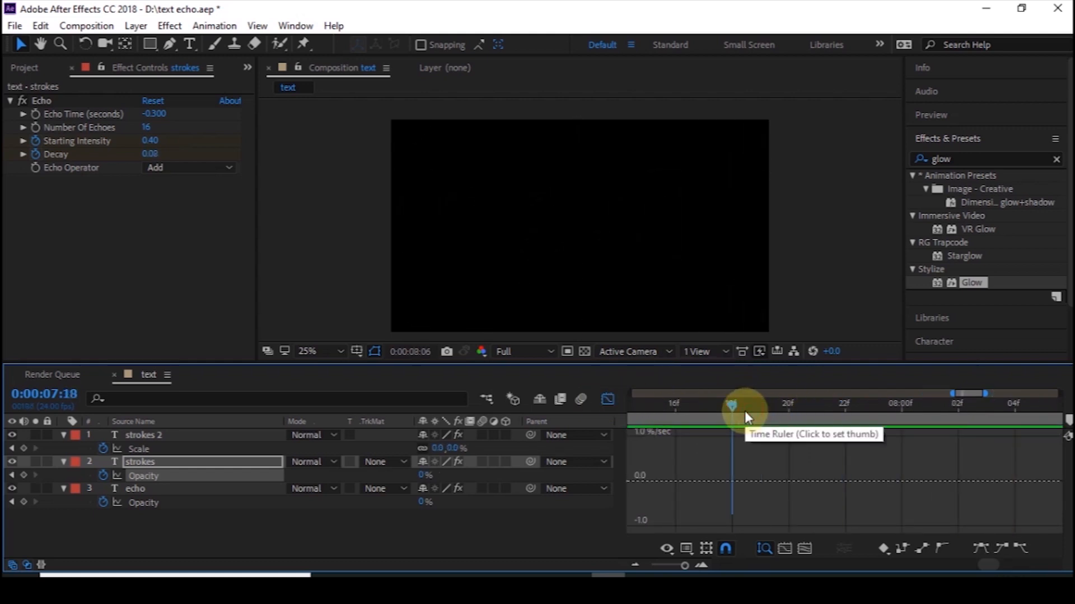
key(space)
click(607, 398)
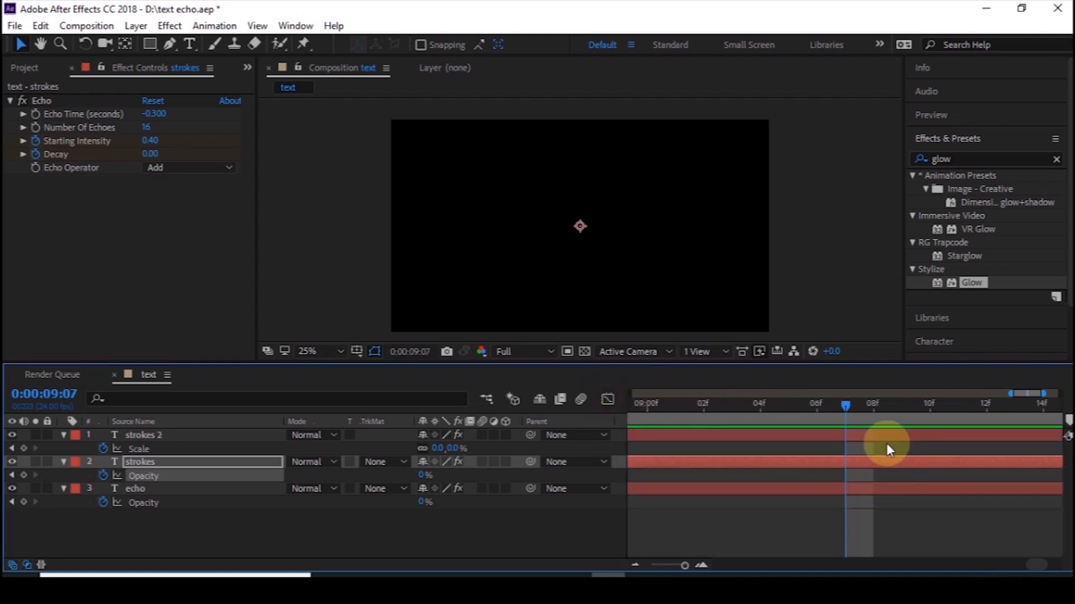
Step: Show the full timeline range and preview the closing animation from 0:00:05:20
key(minus)
key(minus)
key(minus)
click(881, 405)
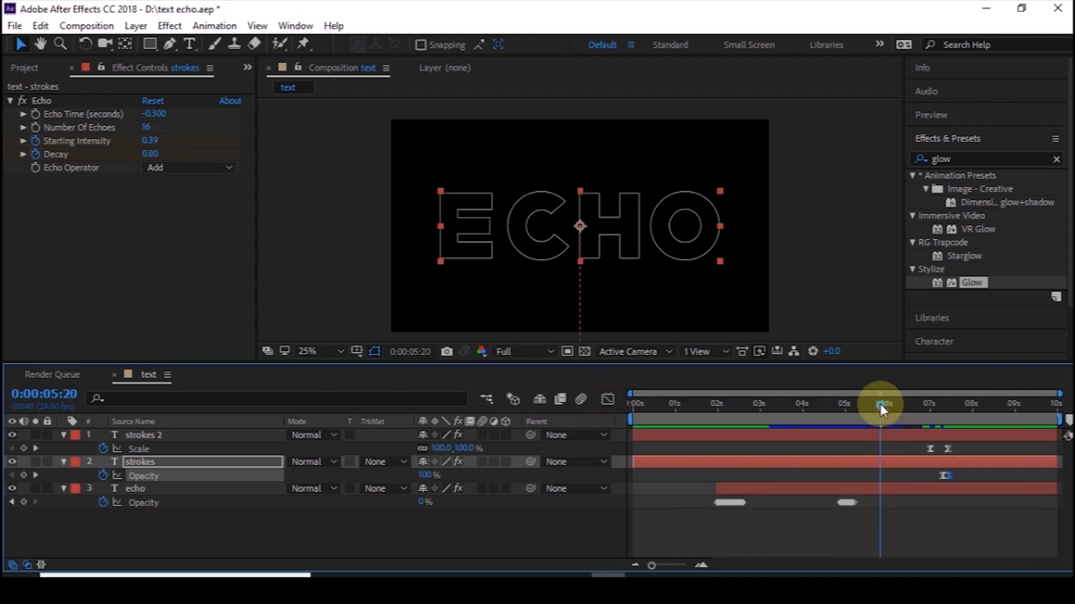
key(space)
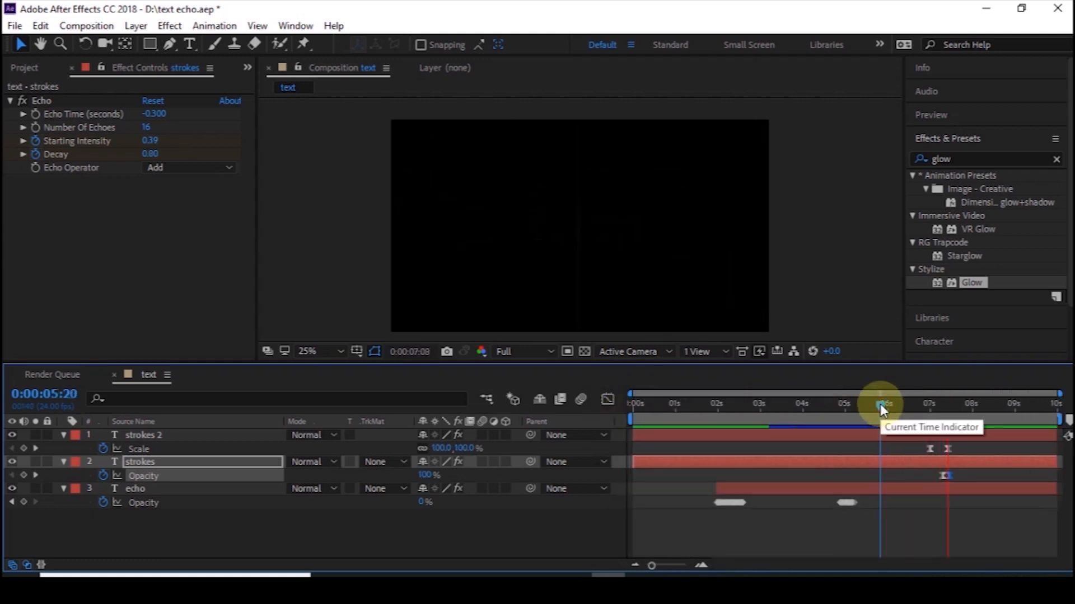
drag(880, 404, 905, 404)
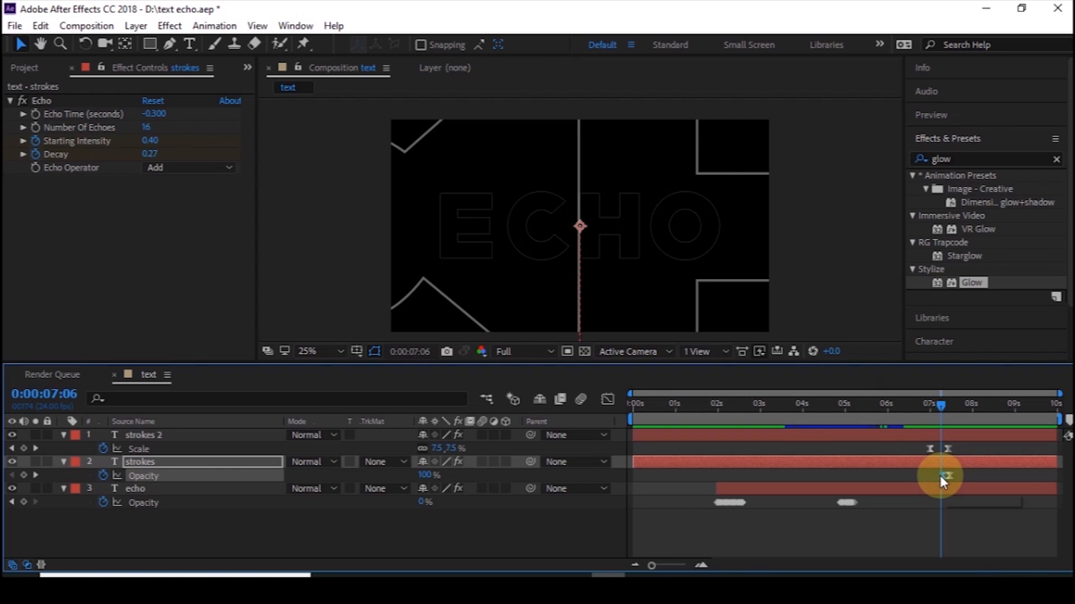
Step: Display the strokes layer's Scale property and apply Easy Ease to both of its keyframes
click(934, 446)
click(933, 462)
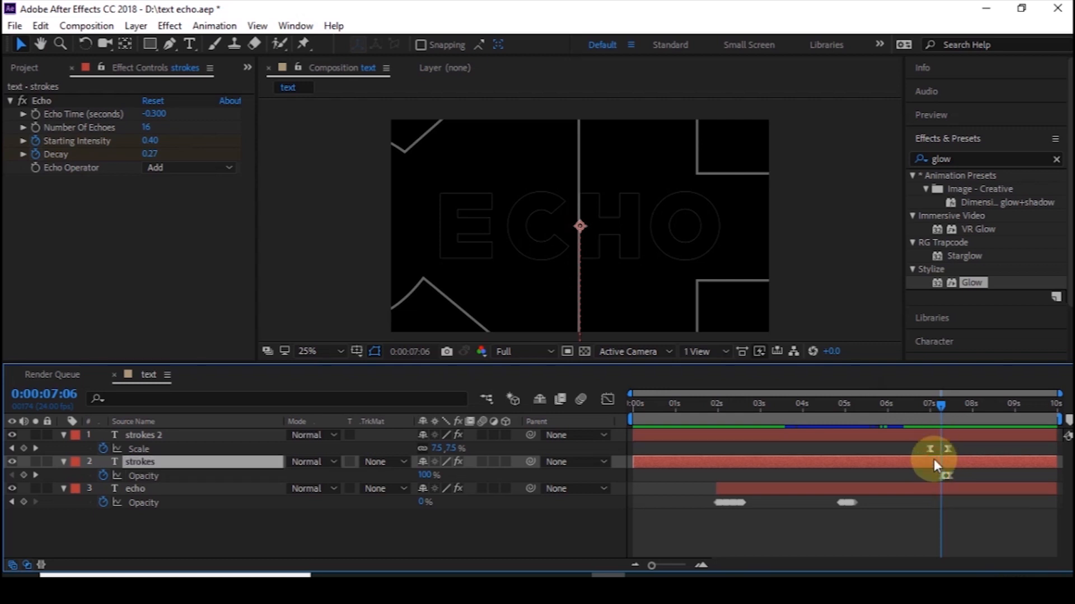
key(s)
key(s)
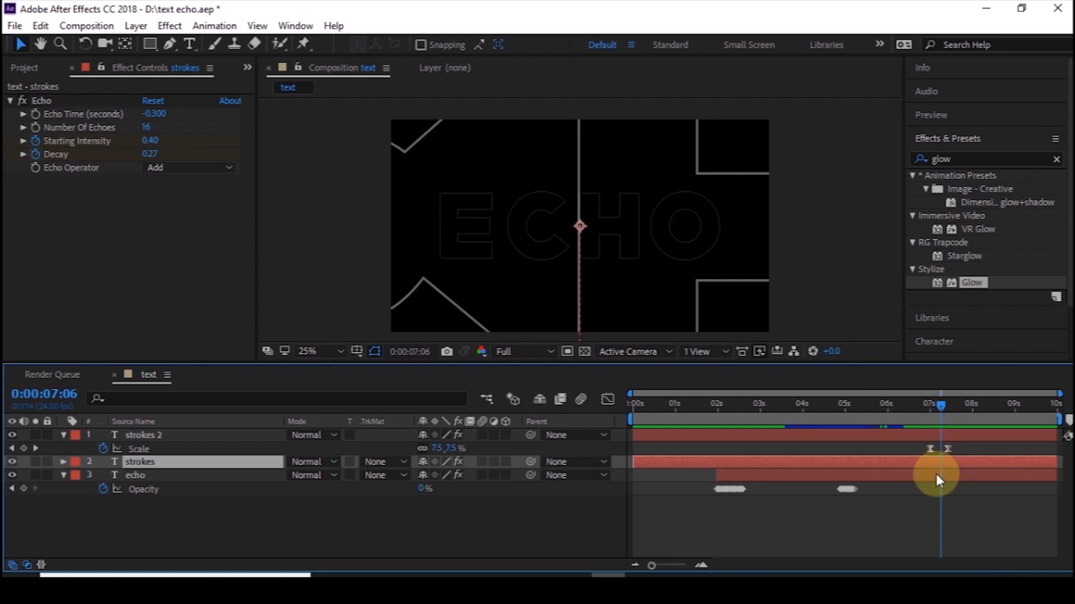
key(s)
drag(967, 476, 912, 478)
key(F9)
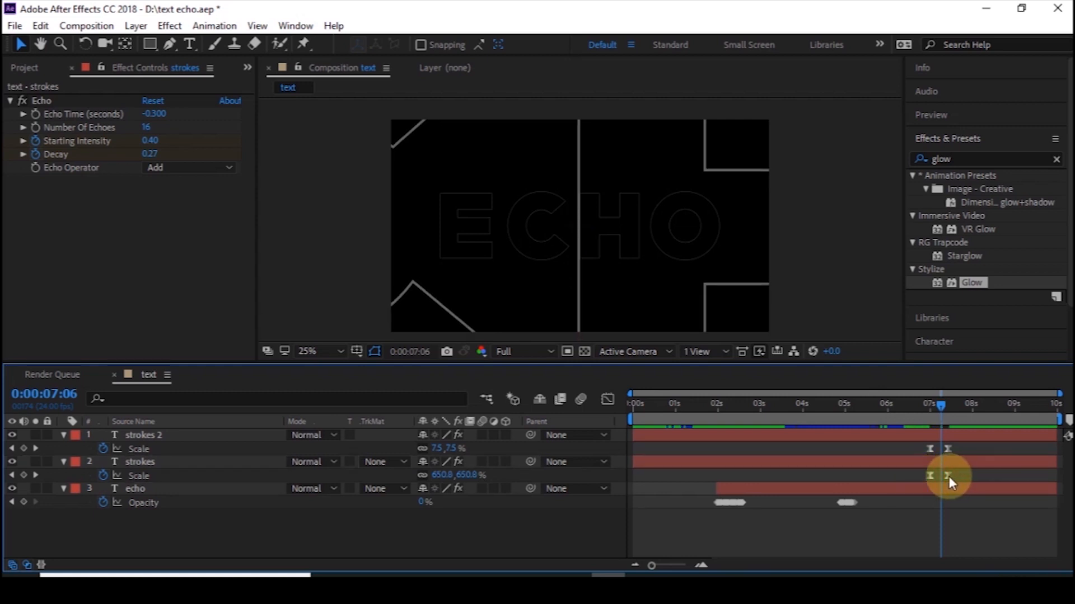
Step: Move the strokes layer's last Scale keyframe to about 8 seconds and preview the slower scale-up from 0:00:06:19
drag(949, 475, 975, 475)
click(924, 410)
click(922, 412)
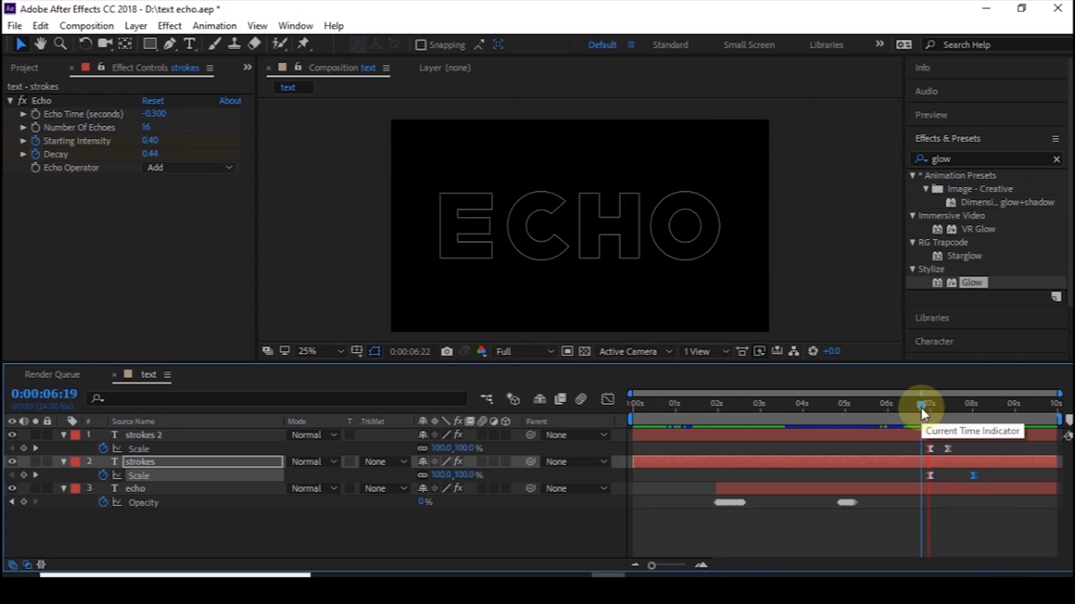
key(space)
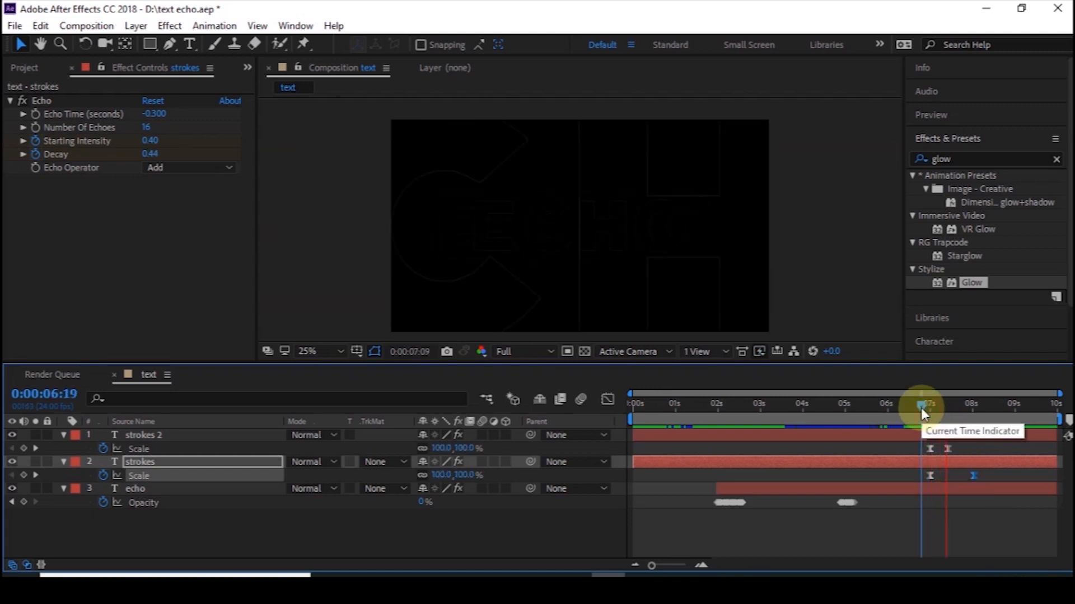
click(921, 413)
key(space)
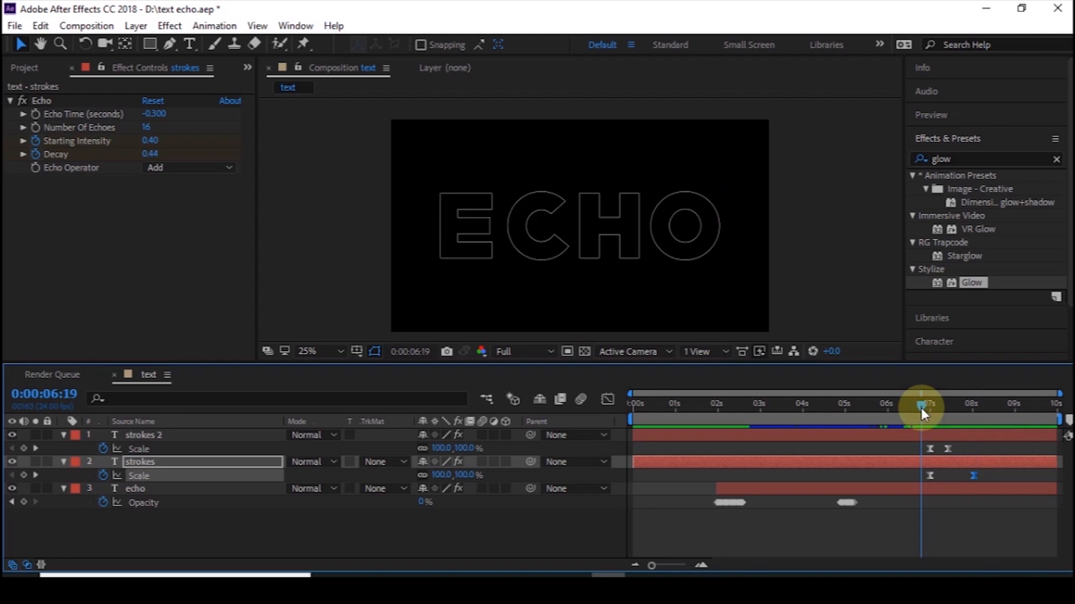